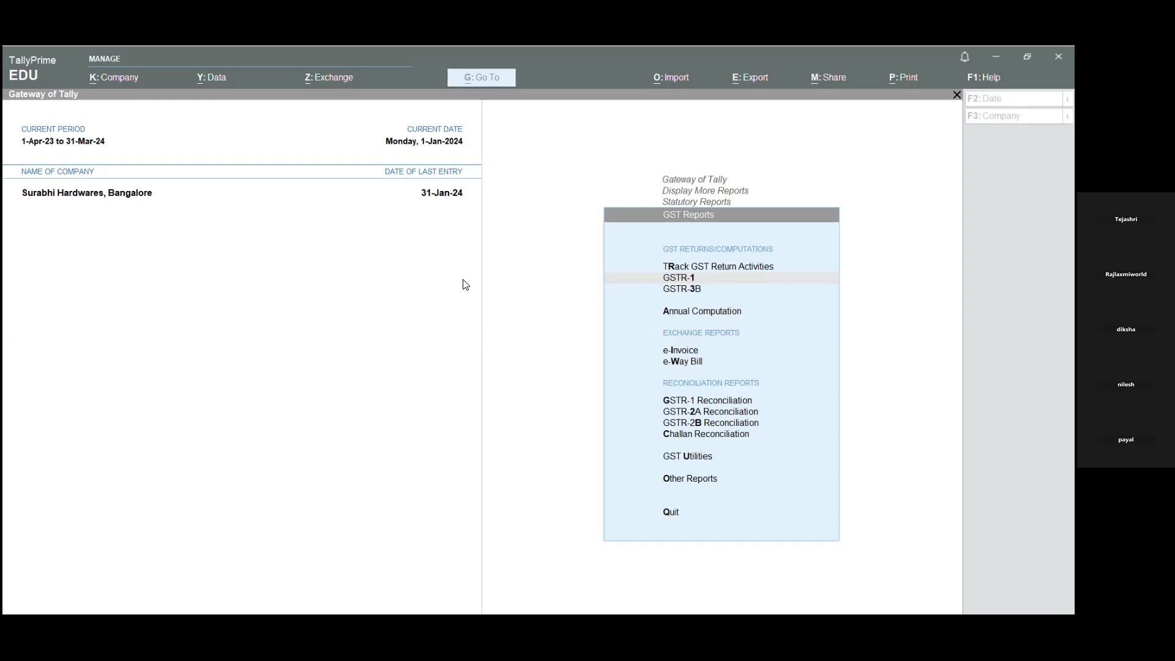
- Check the GSTR-1 report and return to the Gateway of Tally
left_click(729, 301)
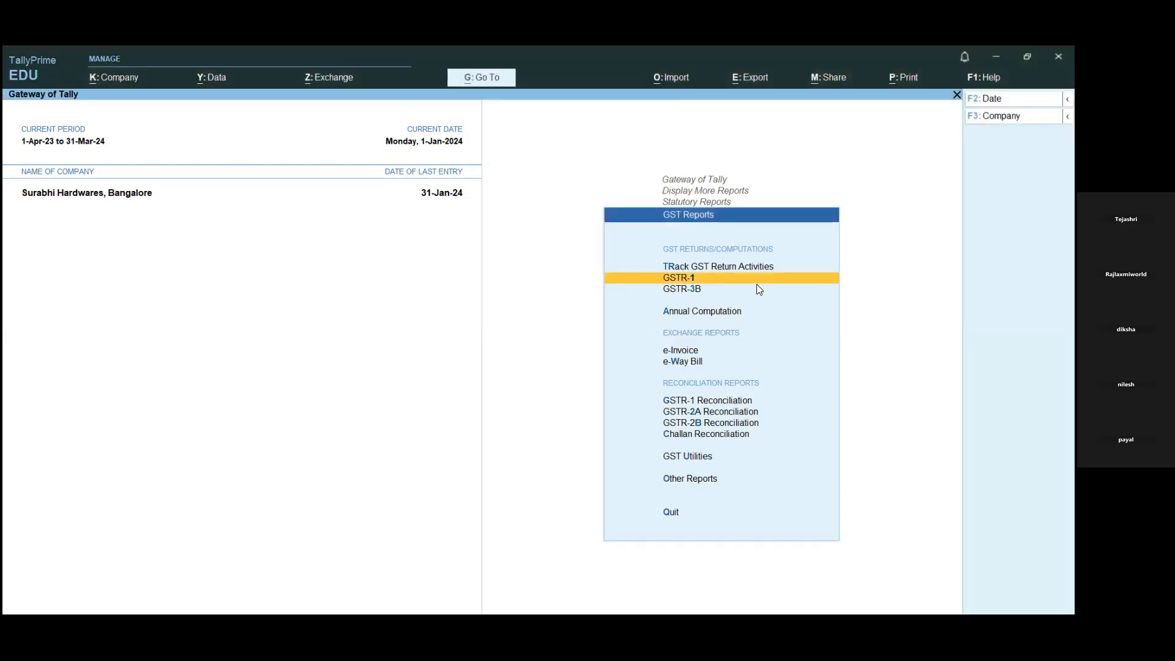
key("Return")
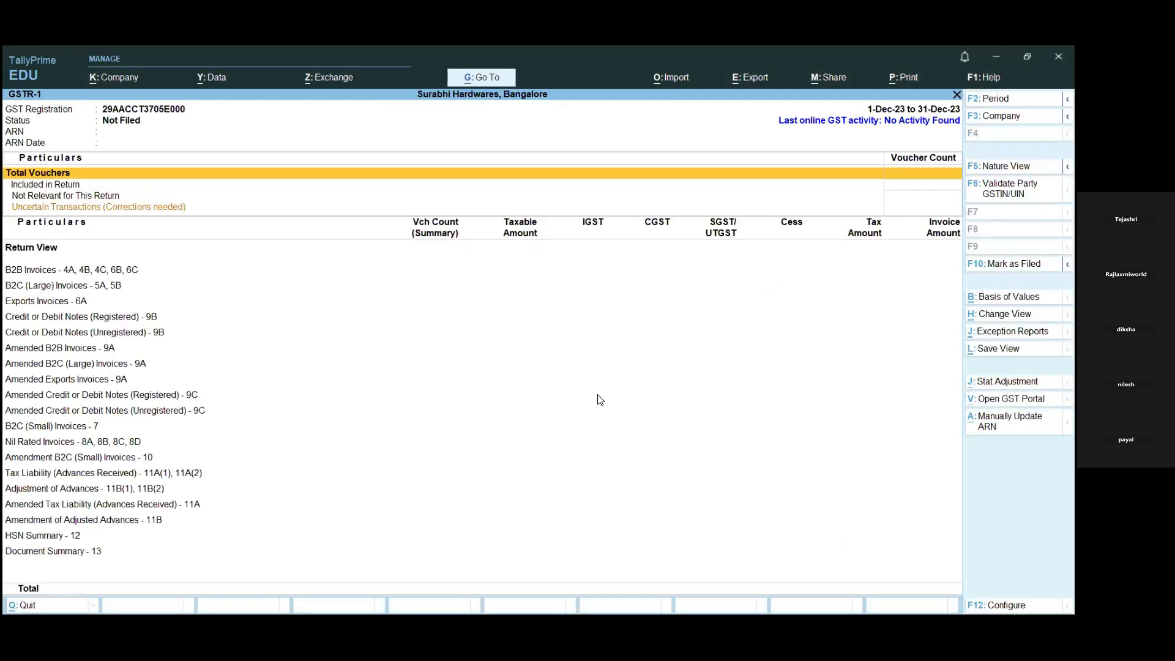
key("Escape")
key("Escape")
key("Escape")
- Open the January list of Sales vouchers from the company's Statistics report
key("d")
key("s")
key("s")
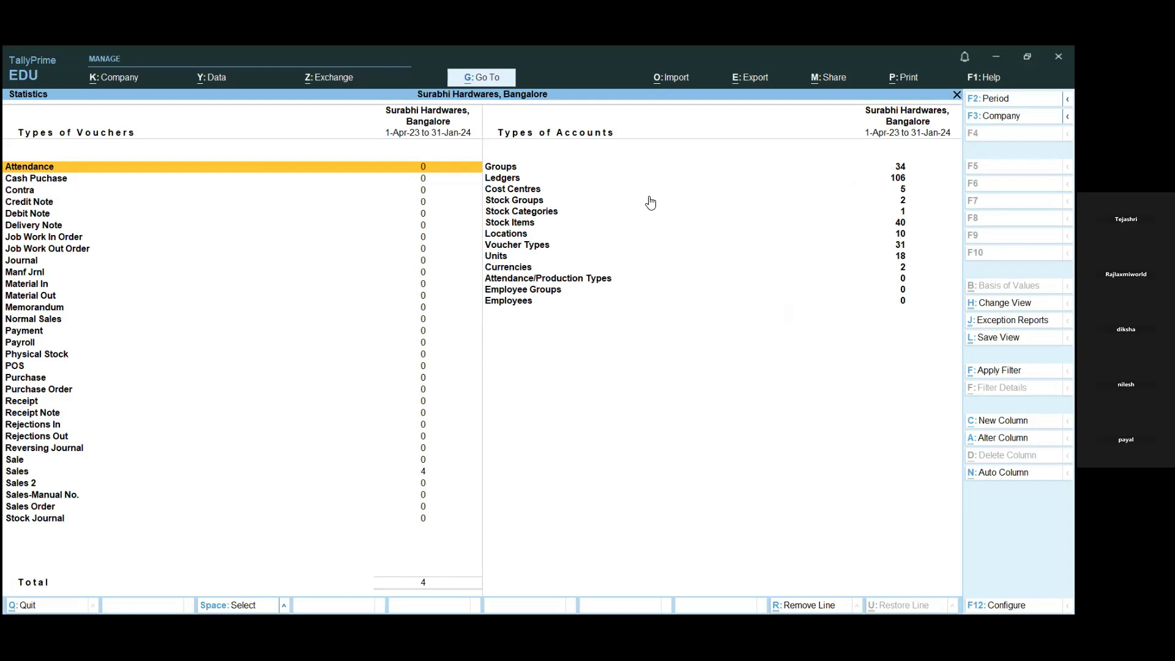
key("s")
key("Down")
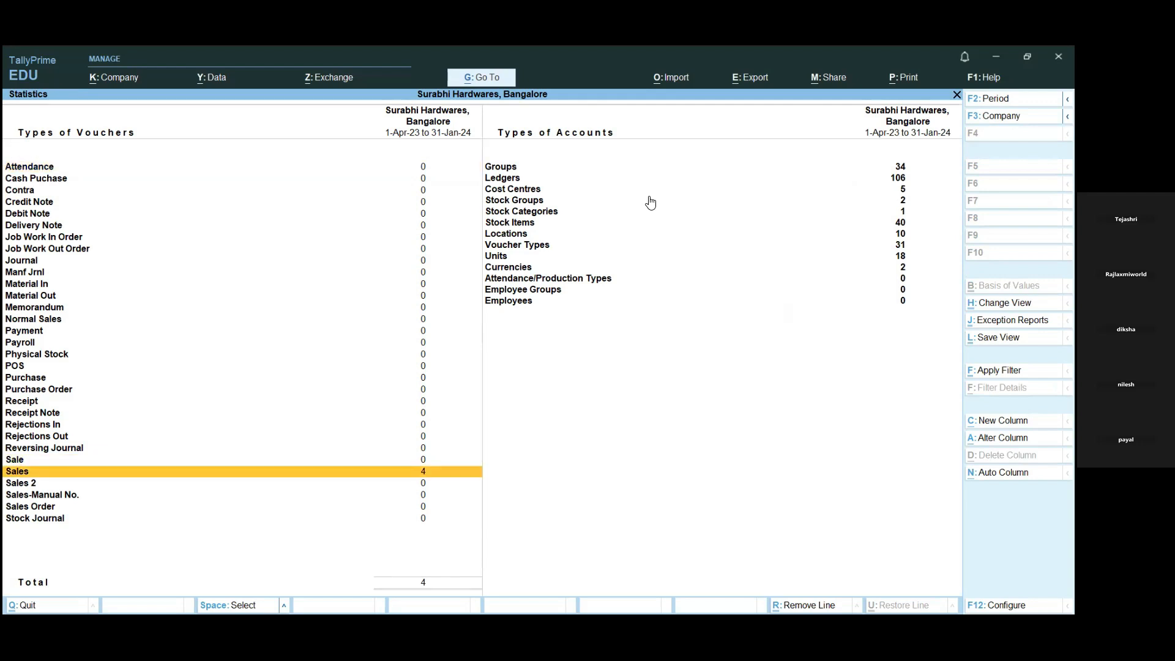
key("Return")
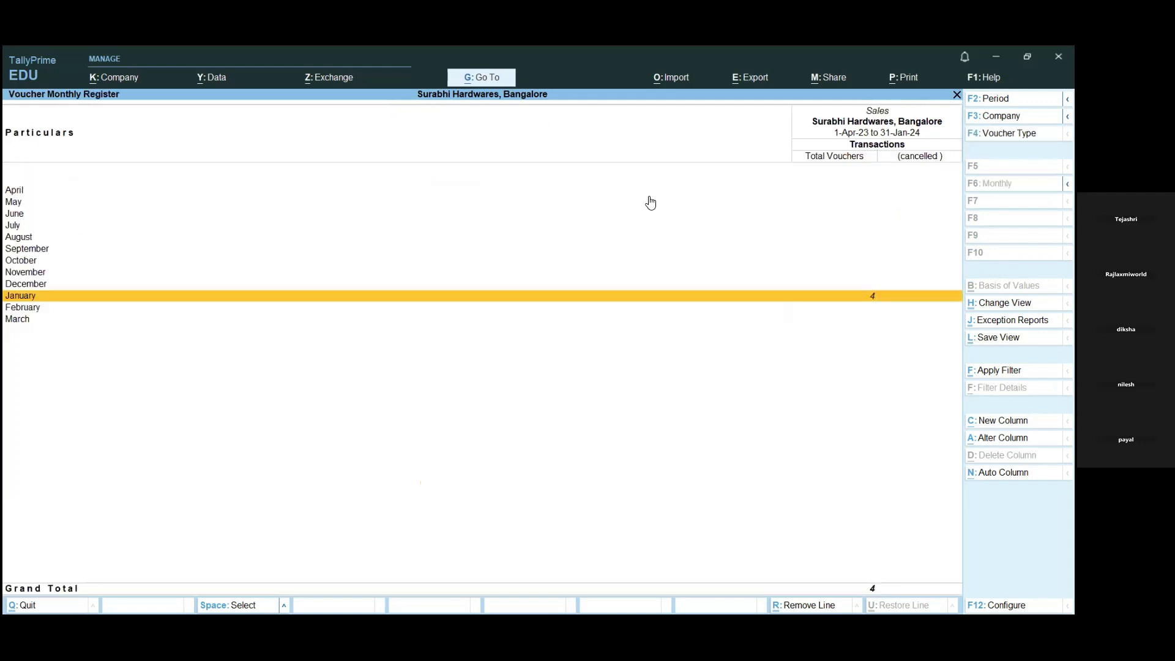
key("Return")
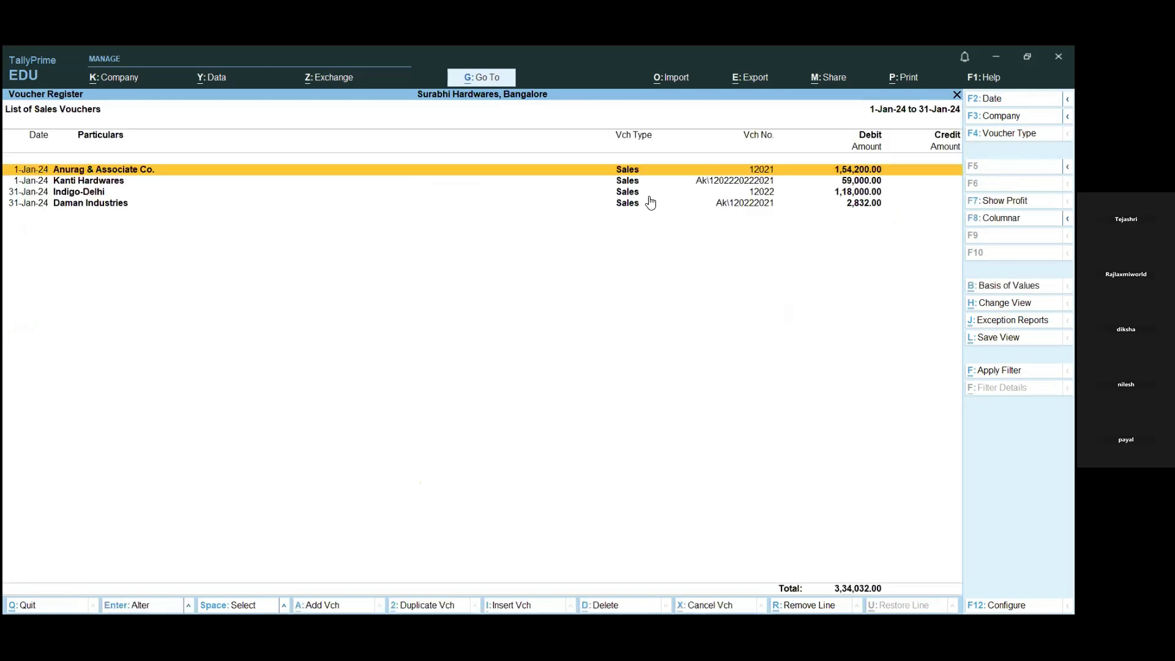
- Review the vouchers in the January sales register and return to the Gateway of Tally
key("Down")
key("Down")
key("Down")
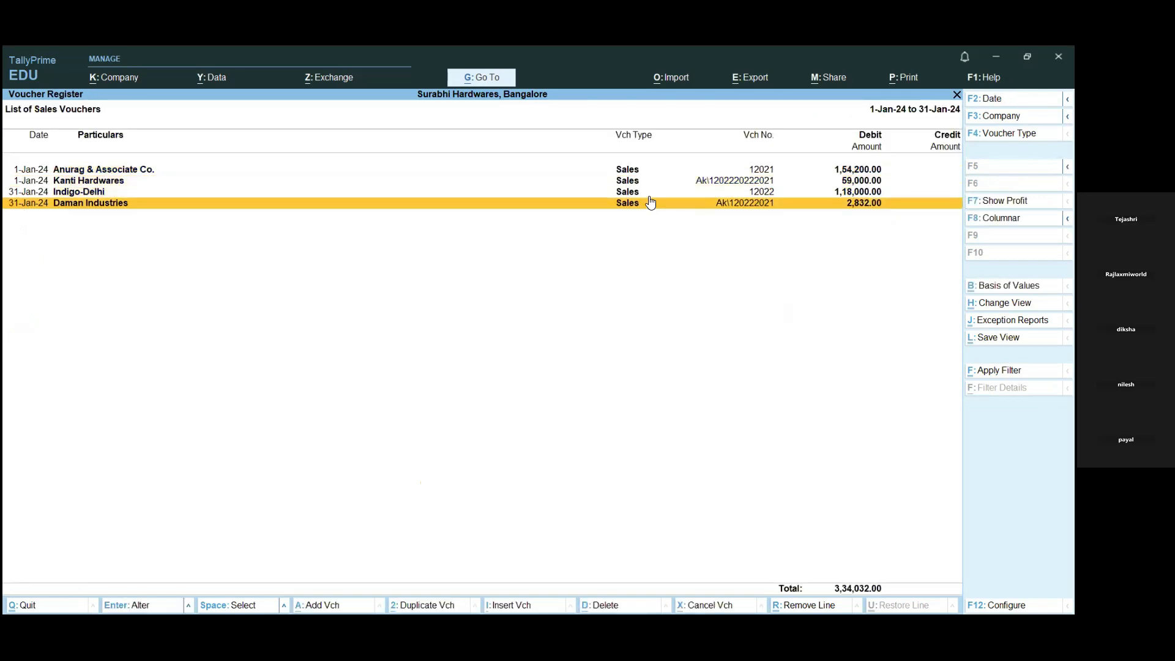
key("Up")
key("Up")
key("Down")
key("Up")
key("Up")
key("Down")
key("Down")
key("Escape")
key("Escape")
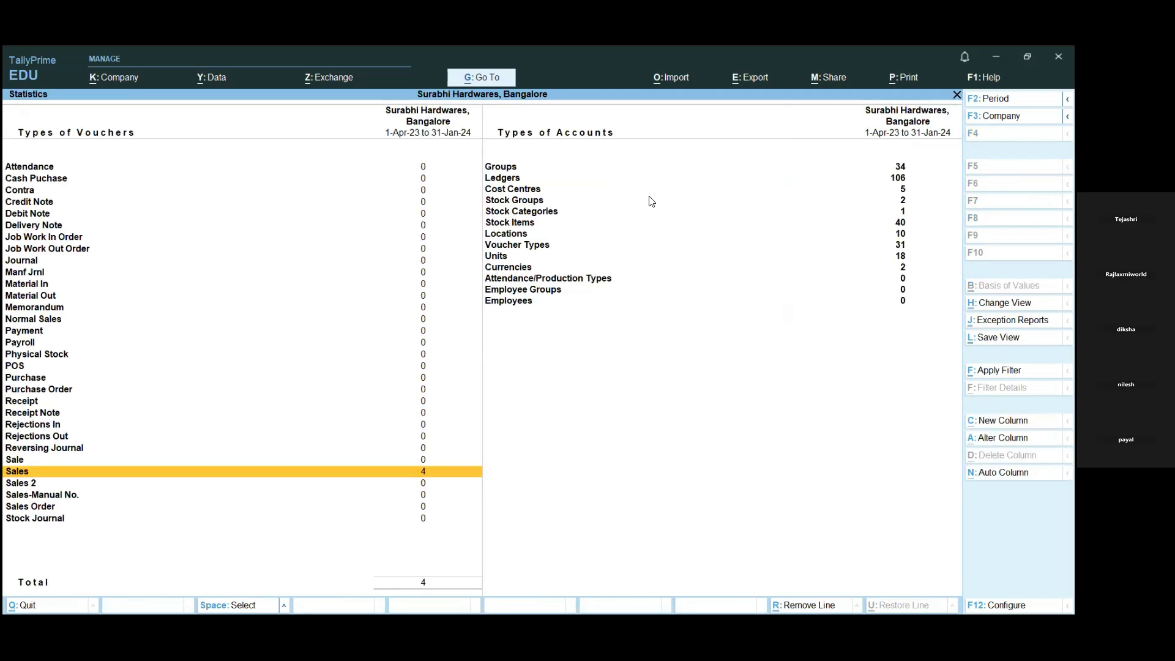
key("Escape")
key("Escape")
key("Escape")
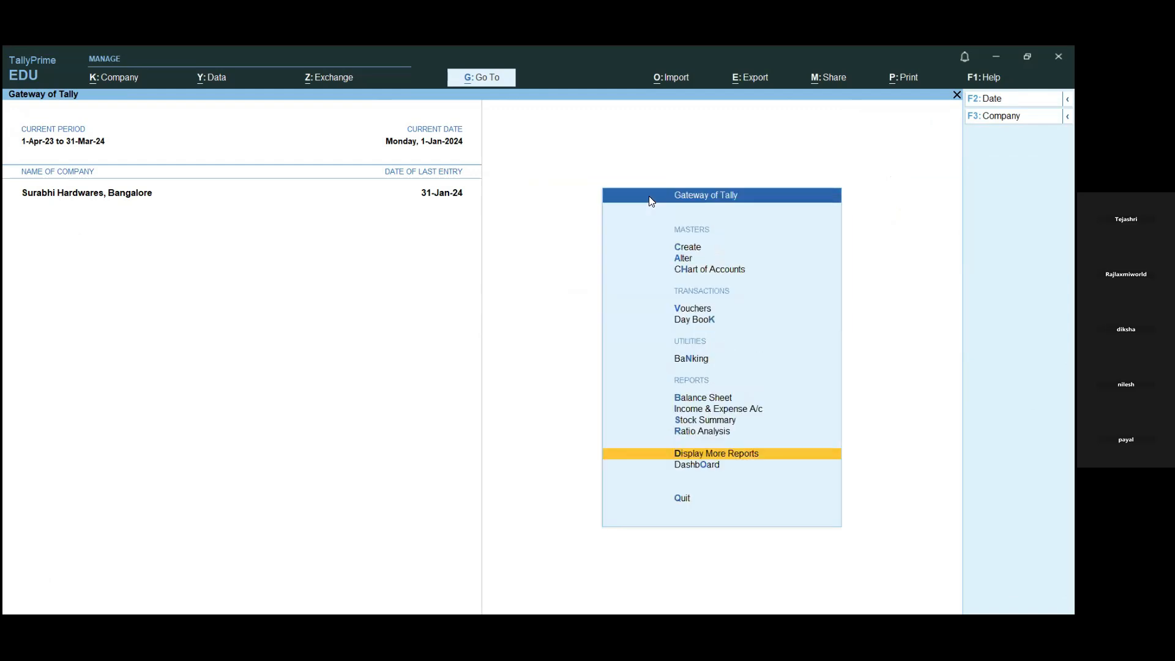
- Open the GSTR-1 return from the statutory GST reports
key("Return")
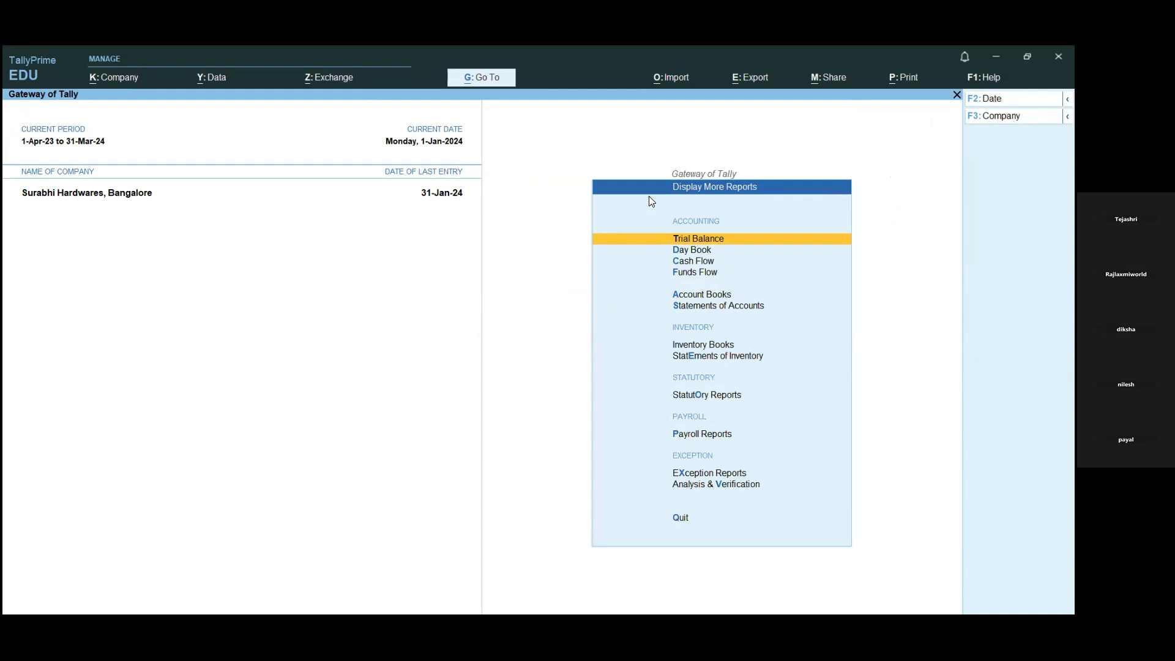
key("o")
key("Return")
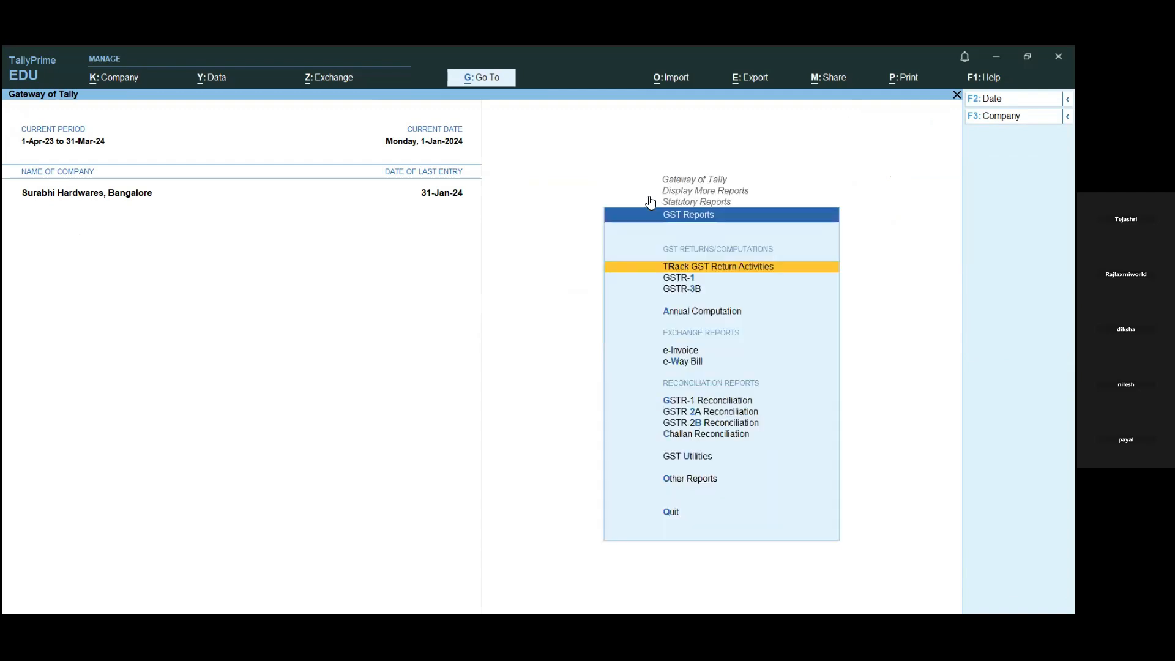
key("Down")
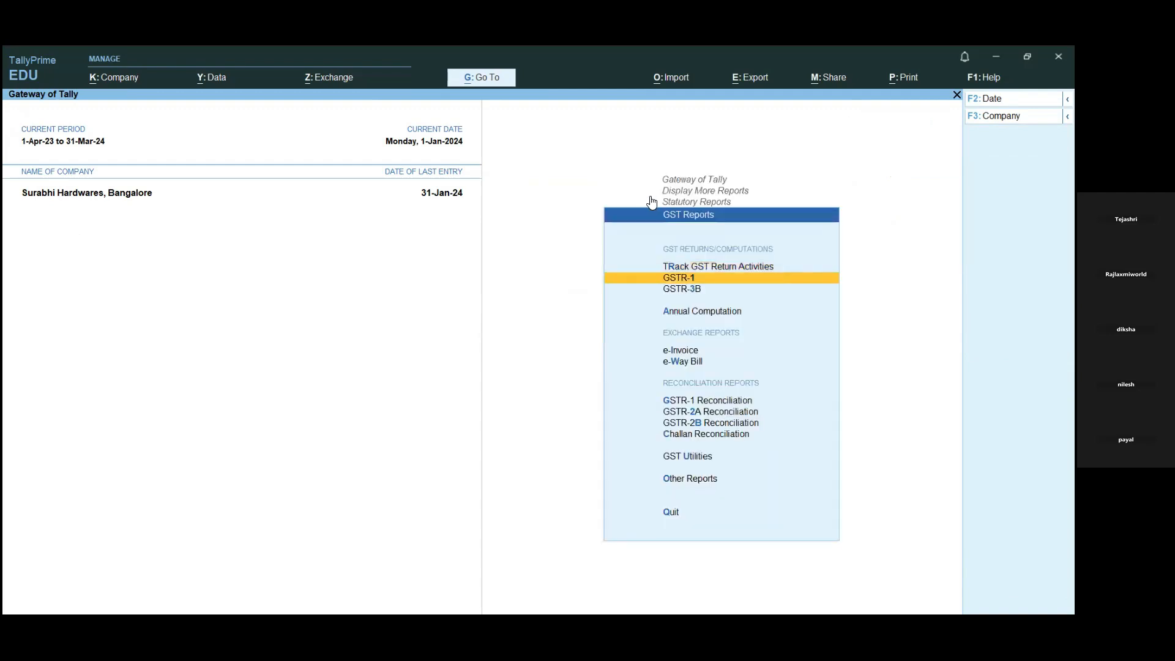
key("Return")
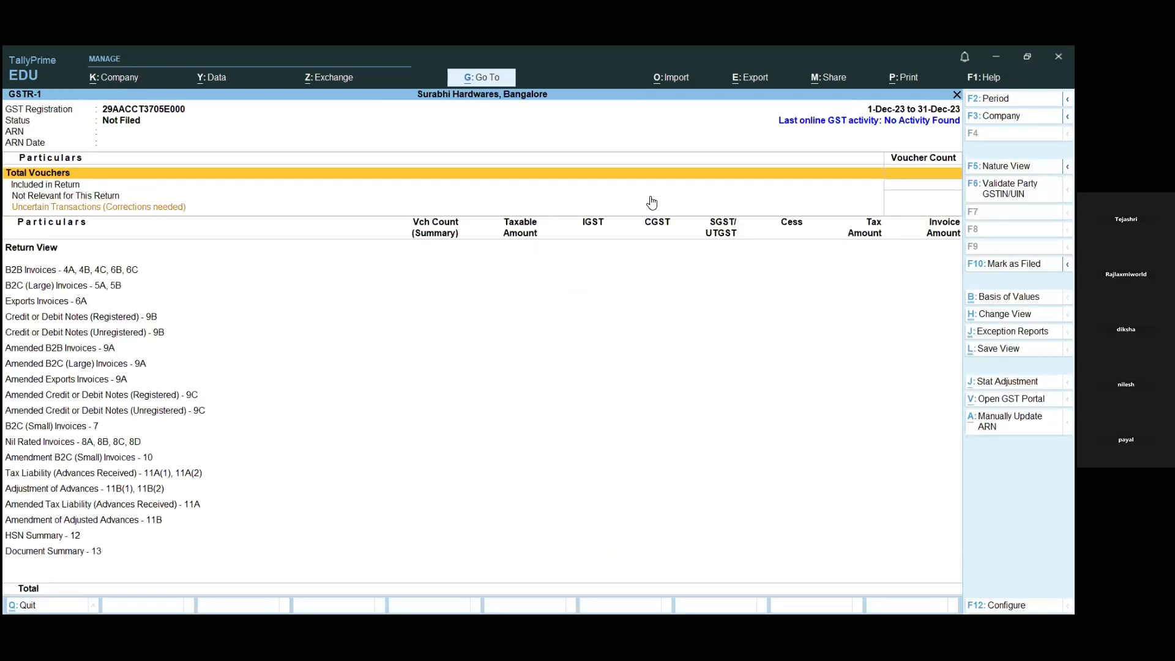
- Set the GSTR-1 report period from 1-1-2024 to 31-1-2024
key("alt+F2")
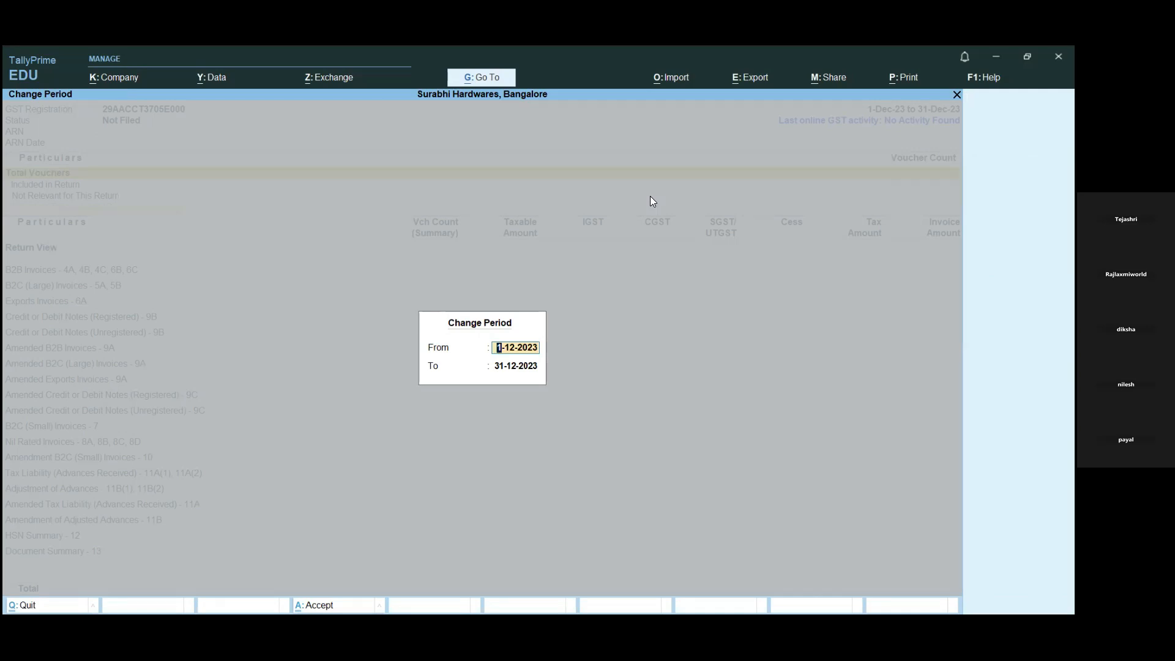
type("1-1-24")
key("Return")
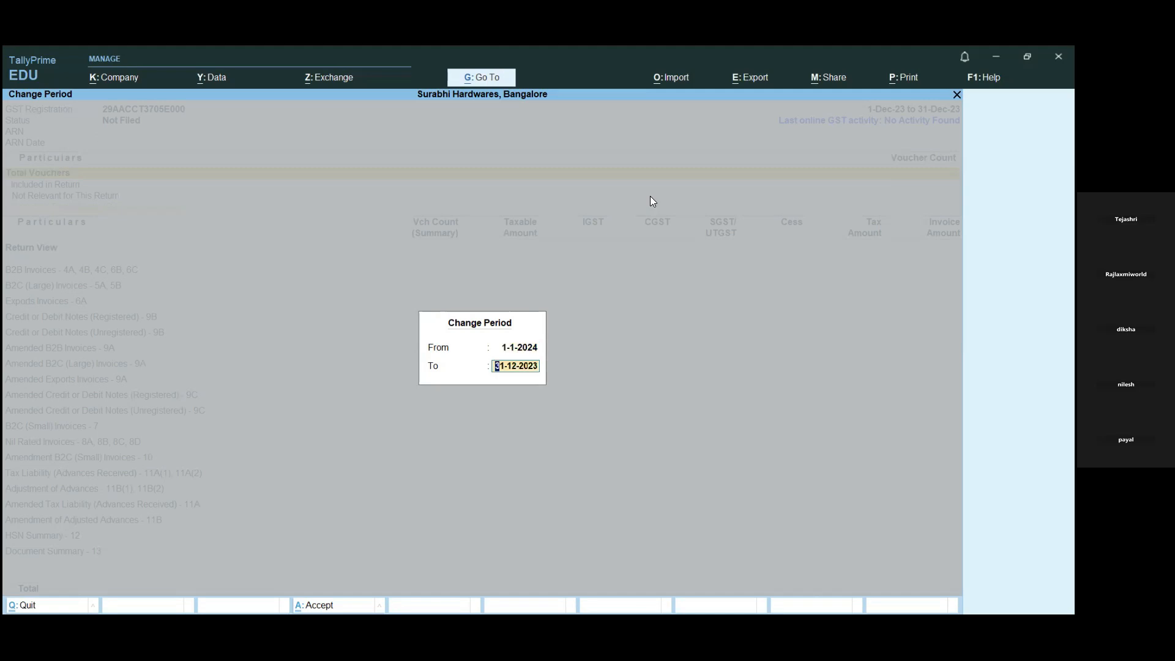
type("31-1-24")
key("Return")
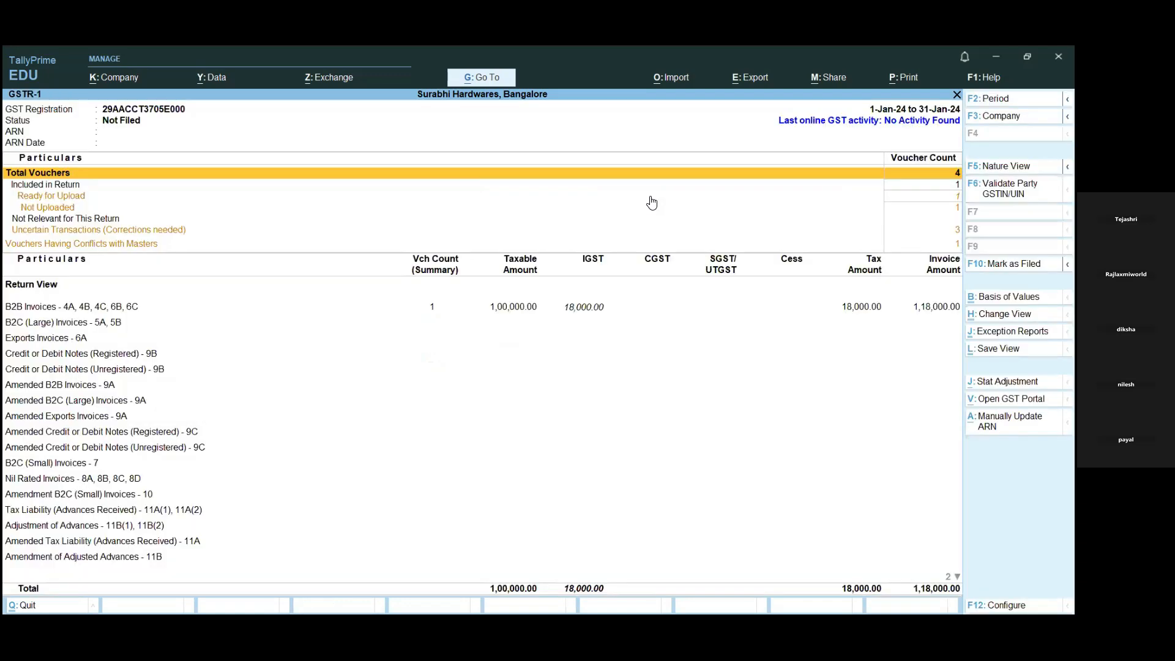
- Examine the GSTR-1 voucher summary, from vouchers included in the return and ready for upload to the uncertain transactions needing correction
key("Down")
key("Up")
key("Down")
key("Down")
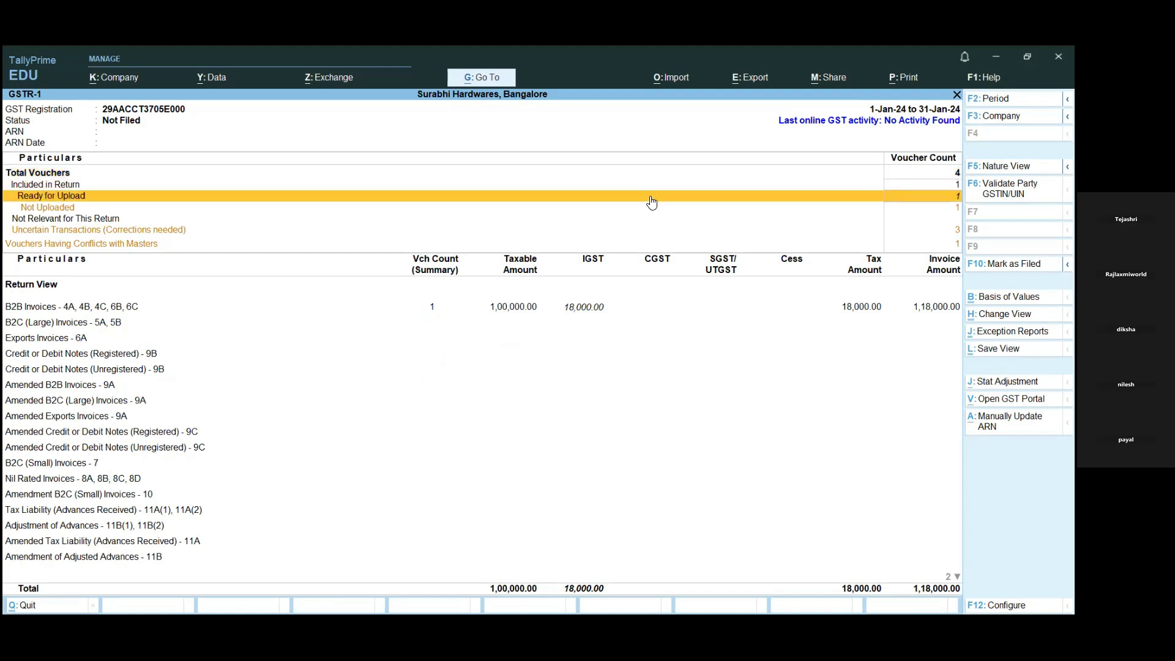
key("Up")
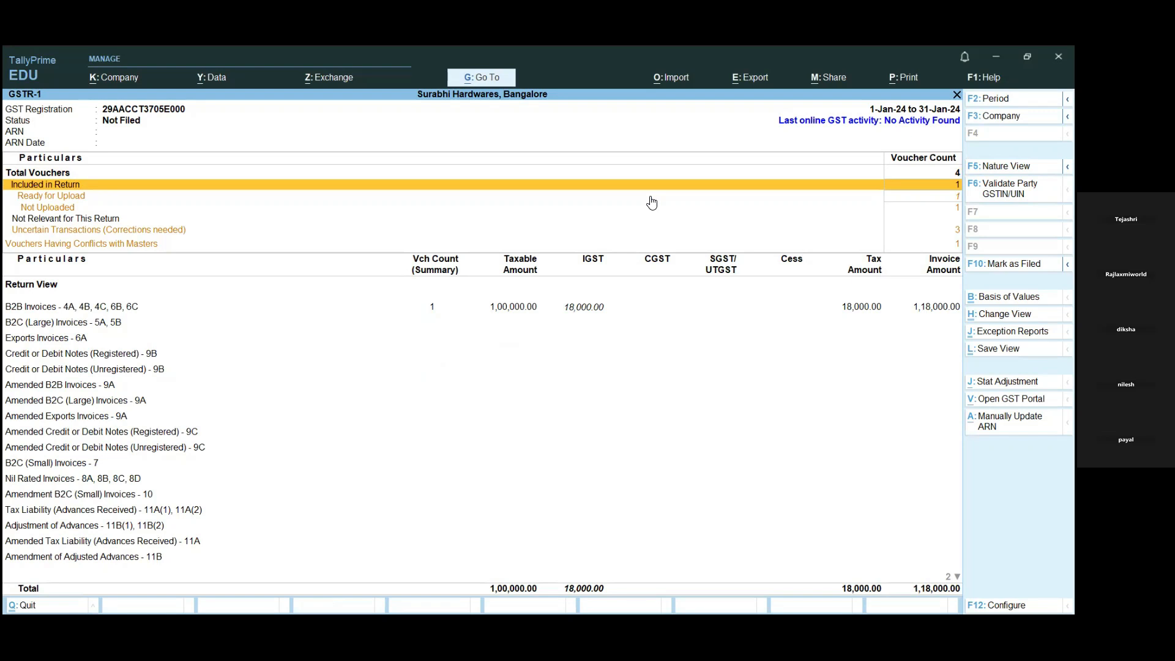
left_click(651, 197)
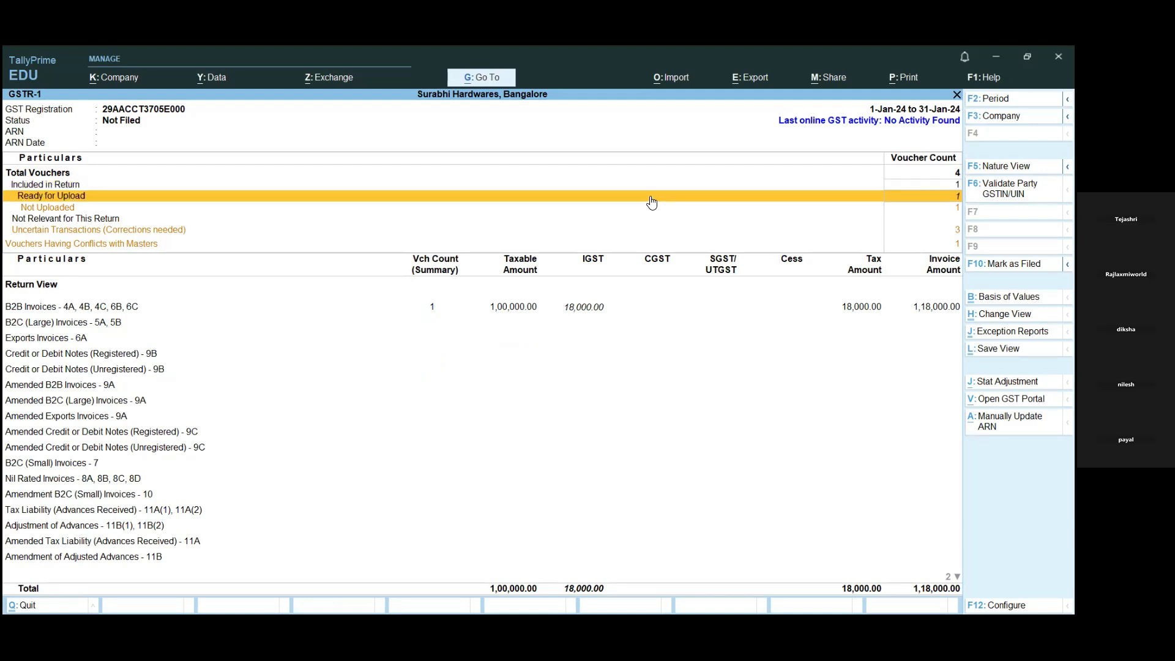
key("Up")
key("Down")
key("Down")
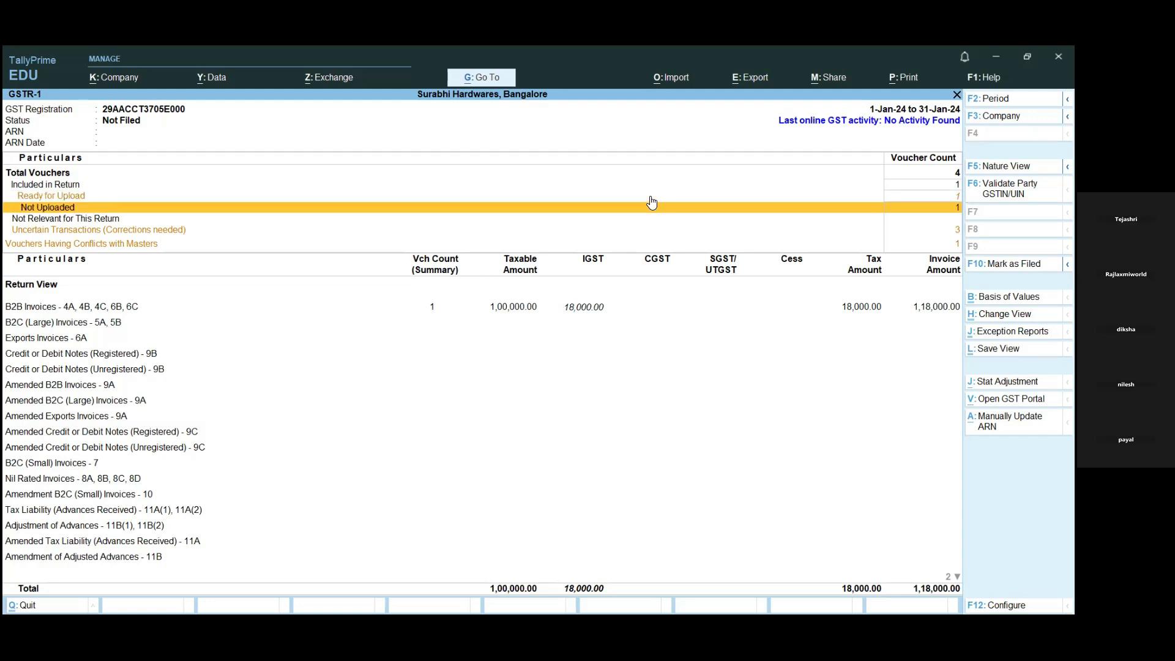
key("Up")
key("Down")
key("Down")
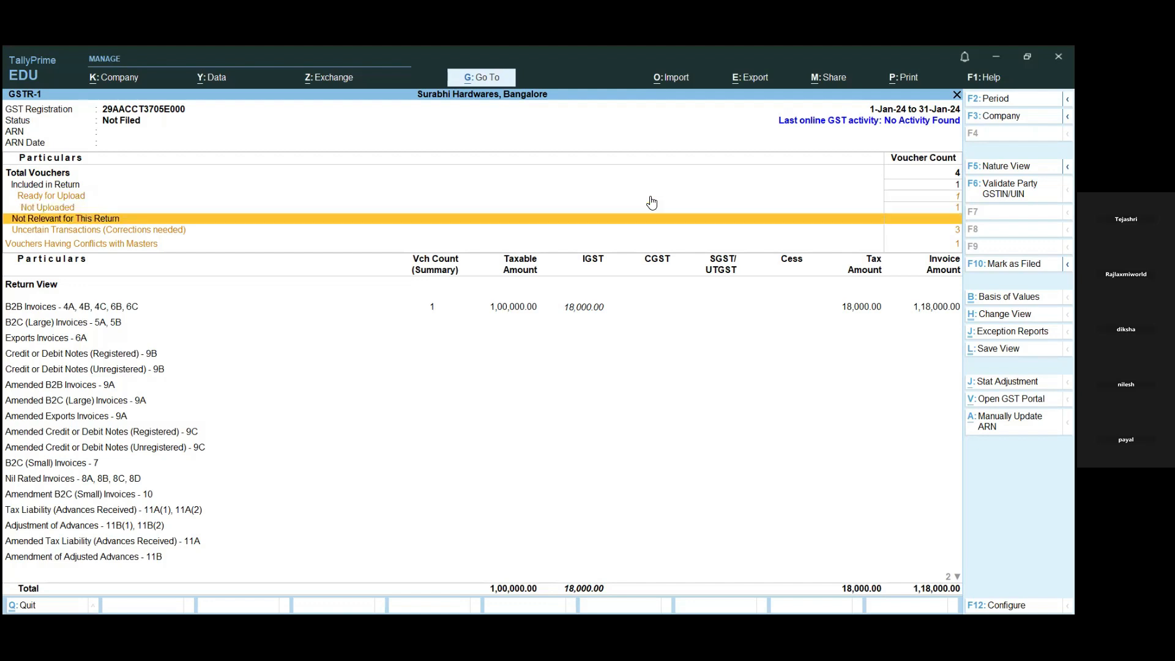
key("Down")
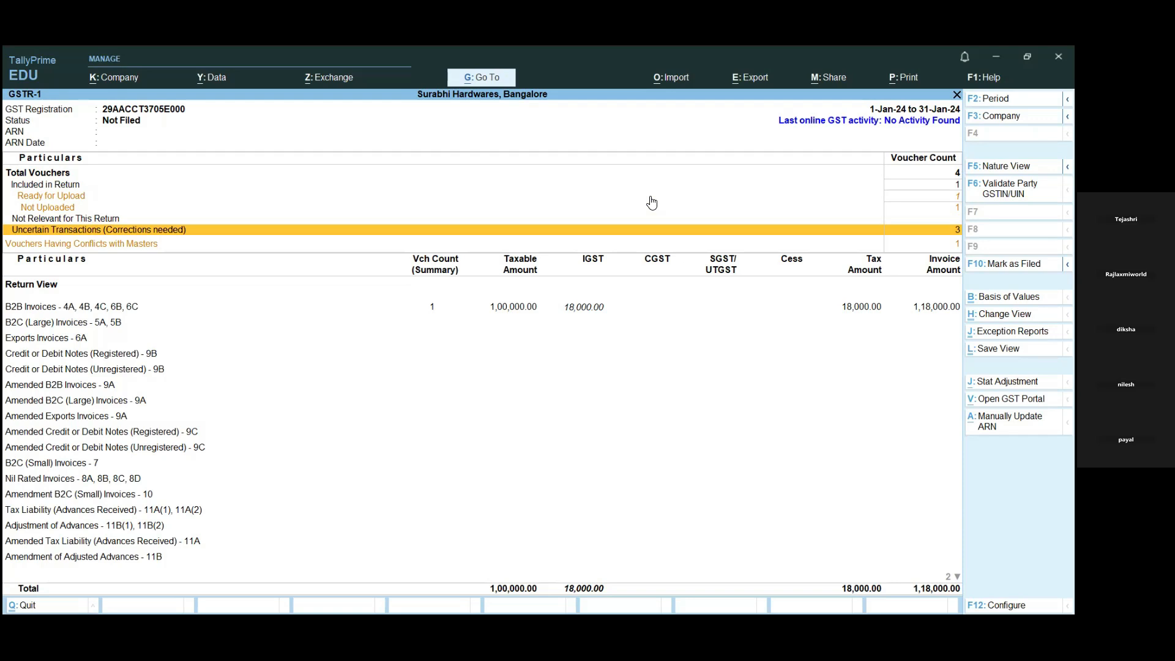
- Open the uncertain transactions and examine the categories of invalid or missing information under outward supplies
key("Return")
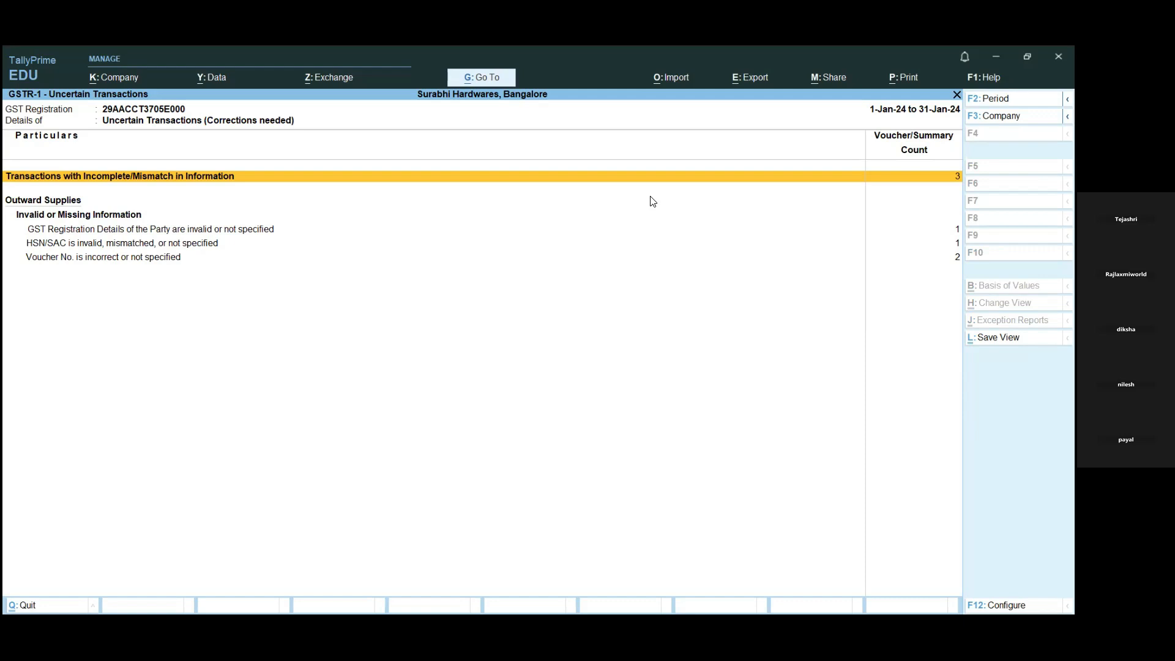
key("Down")
key("Down")
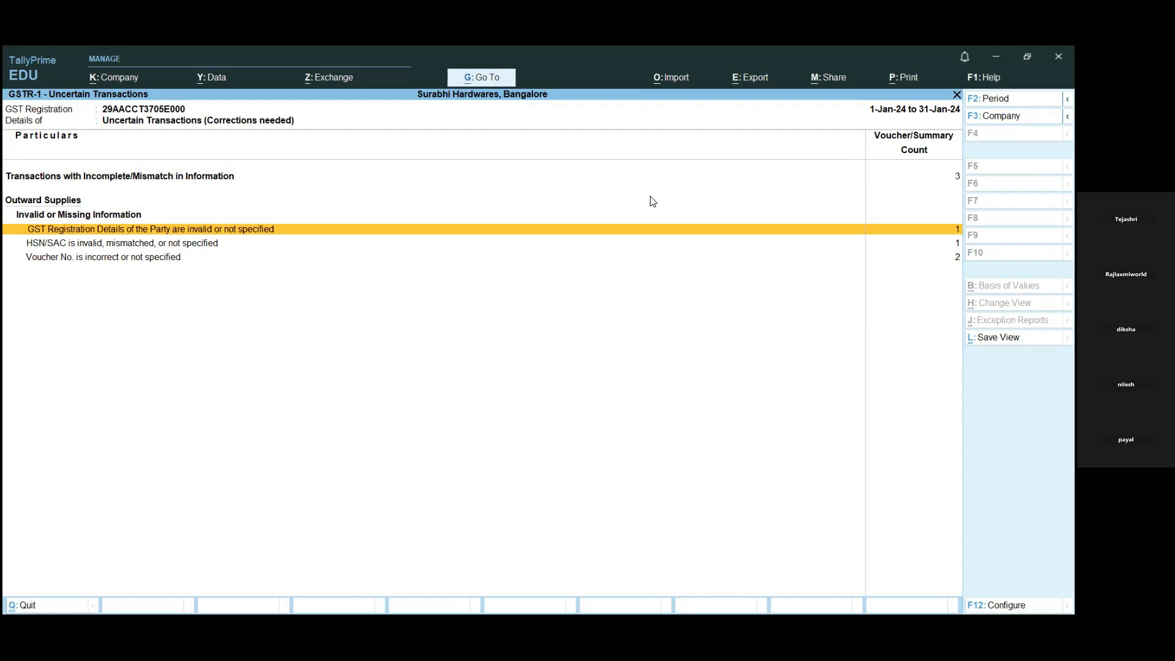
key("Down")
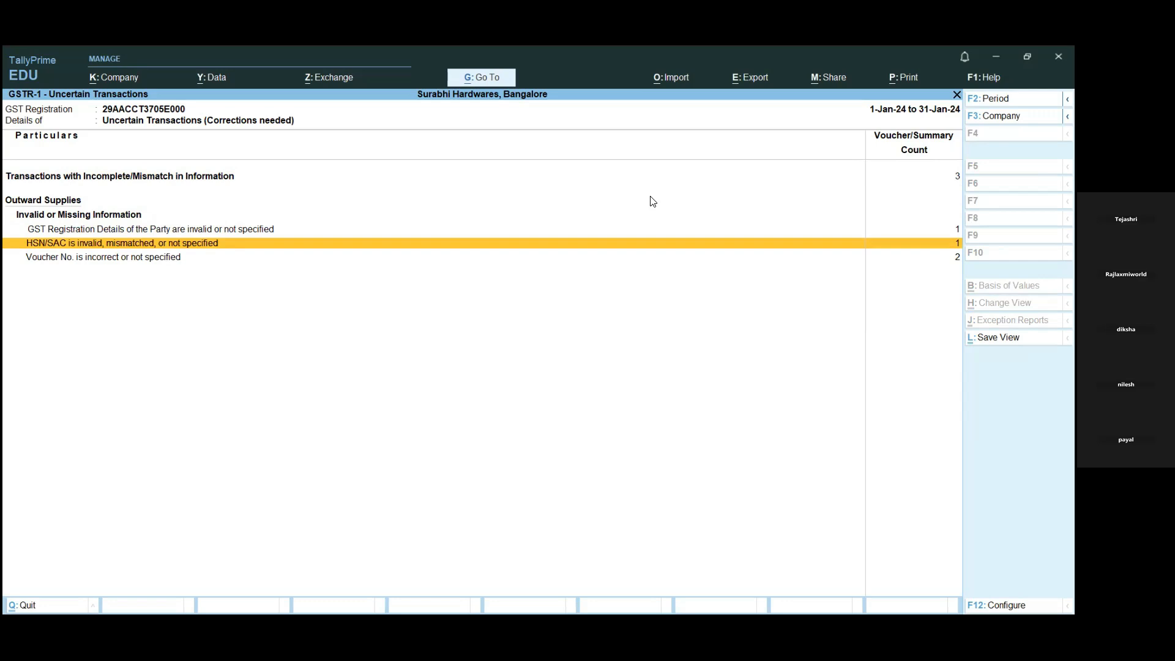
key("Down")
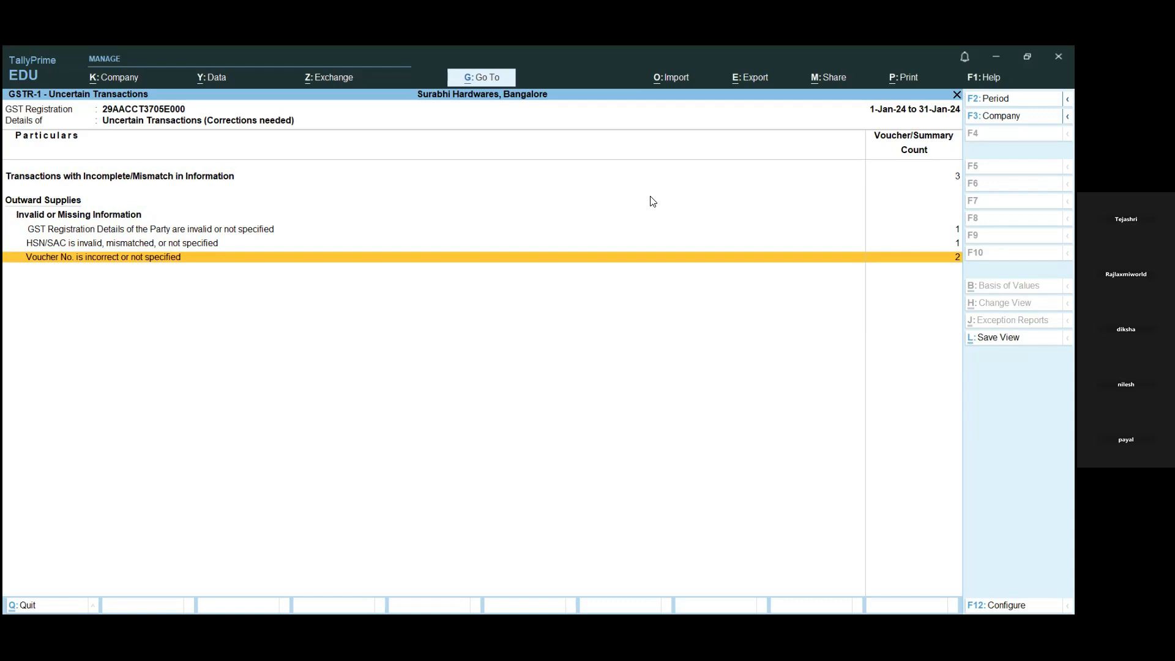
key("Up")
key("Up")
key("Up")
key("Up")
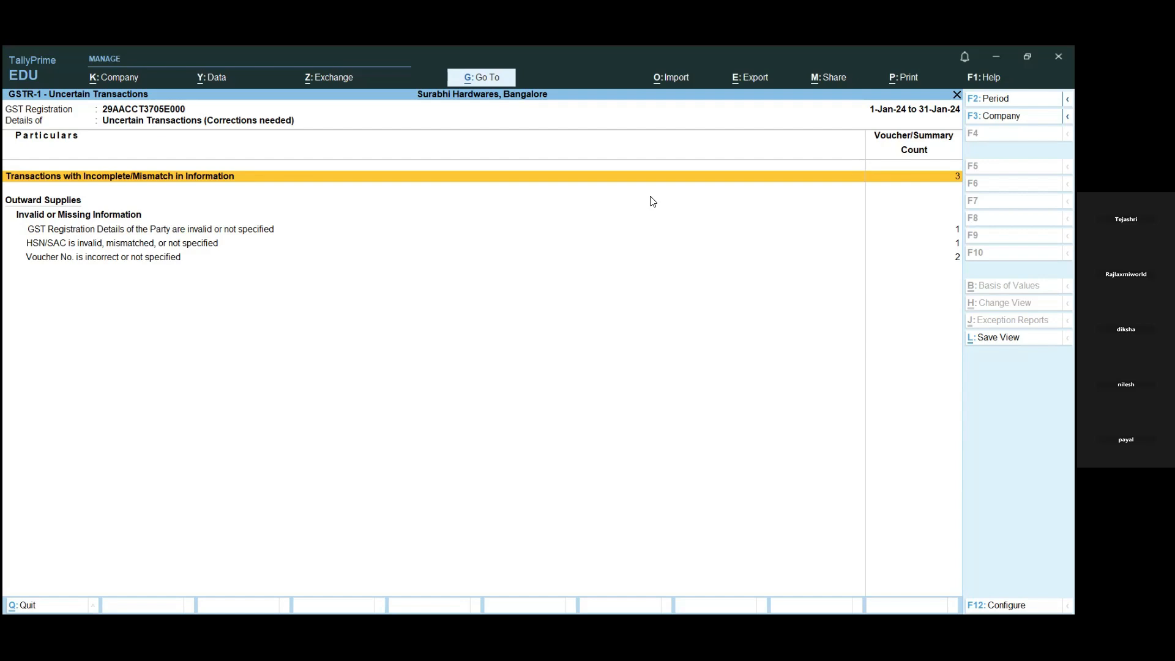
- List all transactions with incomplete or mismatched information and review the exceptions reported for each voucher
key("Return")
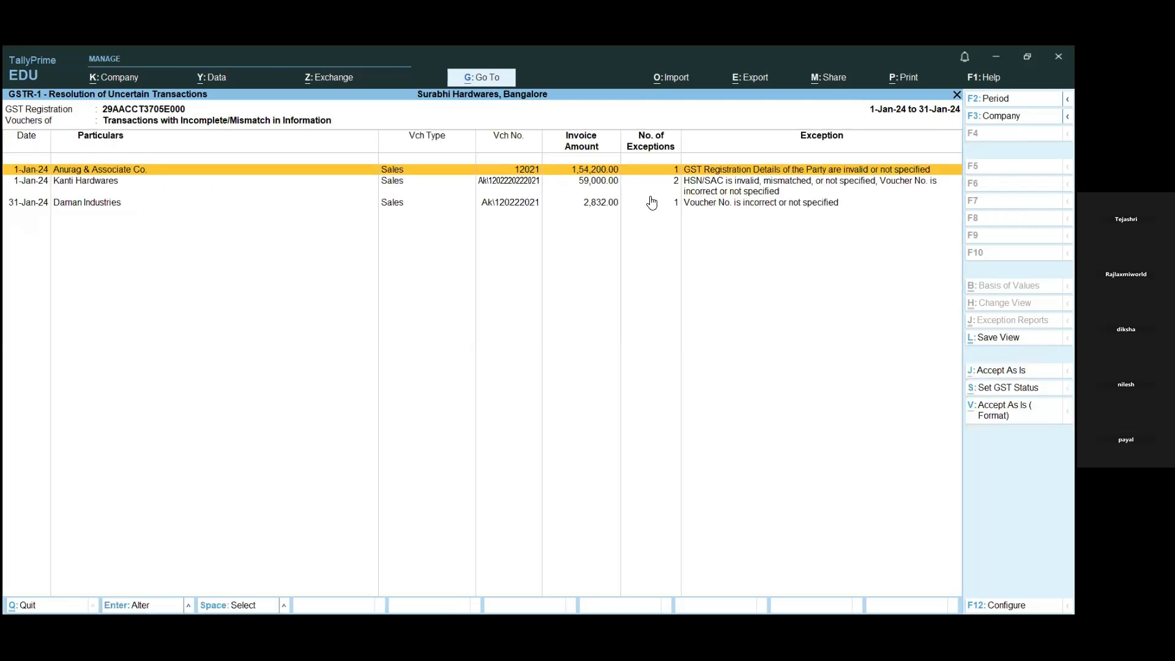
key("Down")
key("Down")
key("Up")
key("Up")
- Open the Anurag & Associate Co. sales voucher and bring up its party ledger for alteration
key("Return")
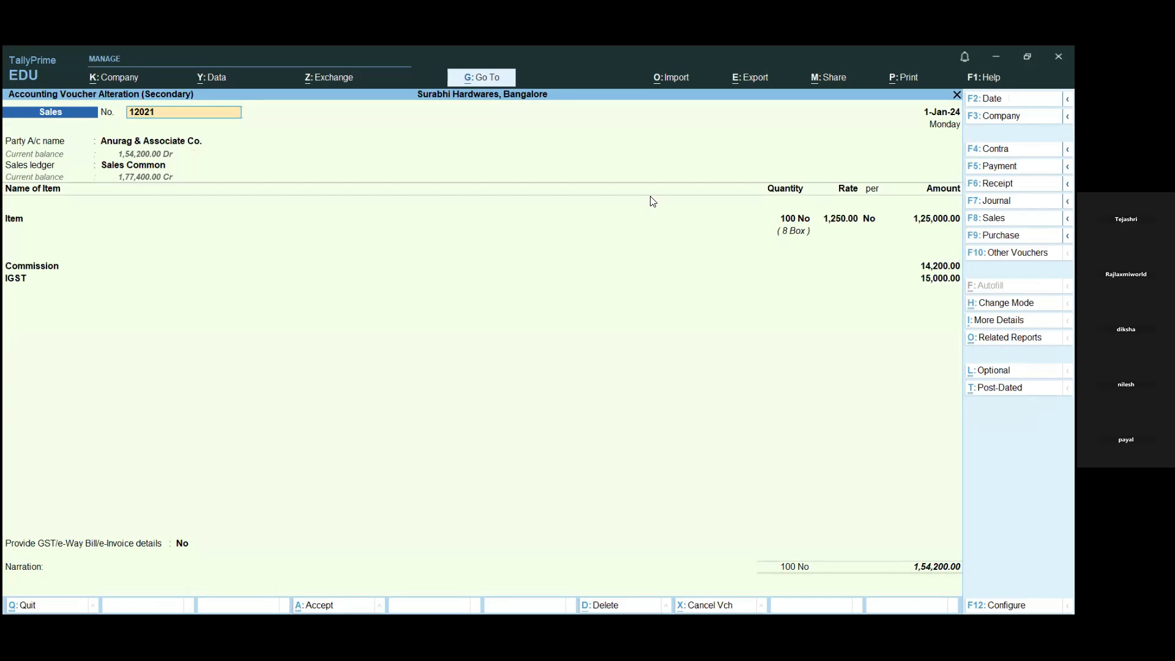
key("Return")
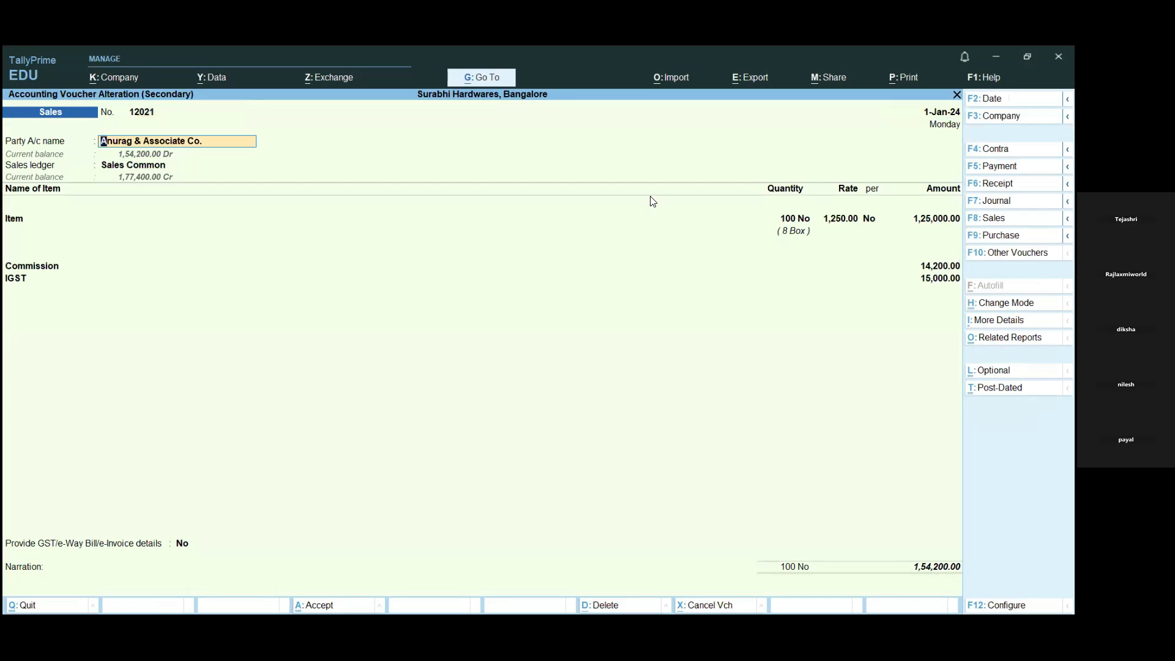
key("ctrl+Return")
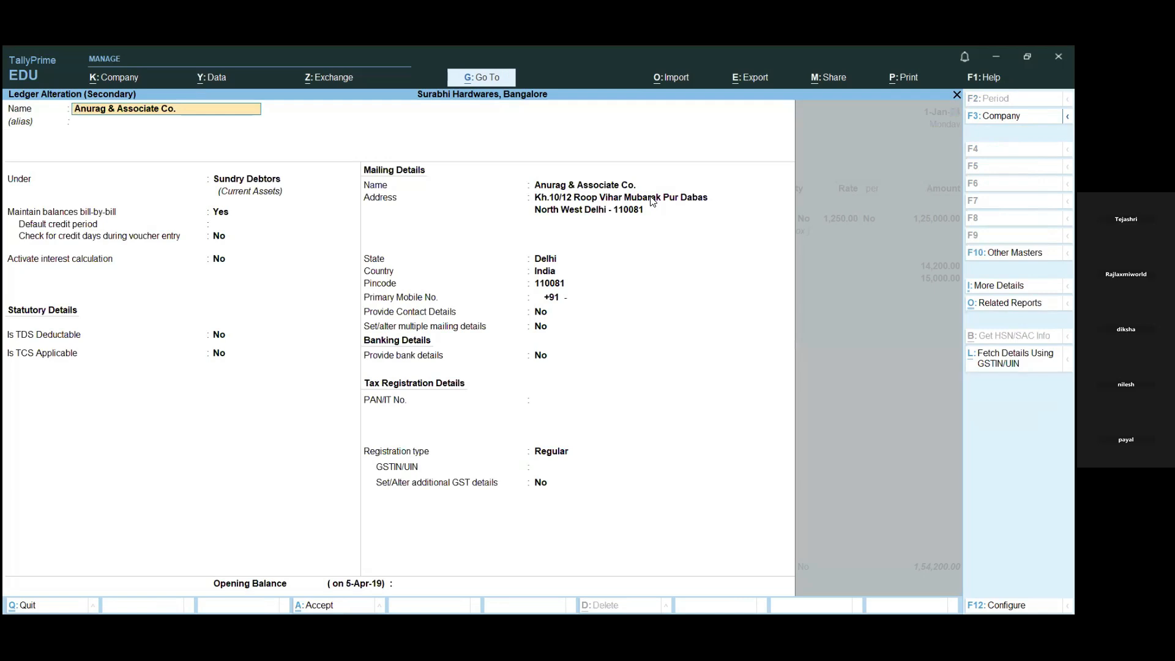
- Keep the party ledger's registration type as Regular, leave its GSTIN/UIN blank and save the ledger
key("Return")
key("Return")
key("Return")
key("Return")
key("Return")
key("Return")
key("Return")
key("Return")
key("Return")
key("Return")
key("Return")
key("Return")
key("Return")
key("Return")
key("Return")
key("Return")
key("Return")
key("Return")
key("Return")
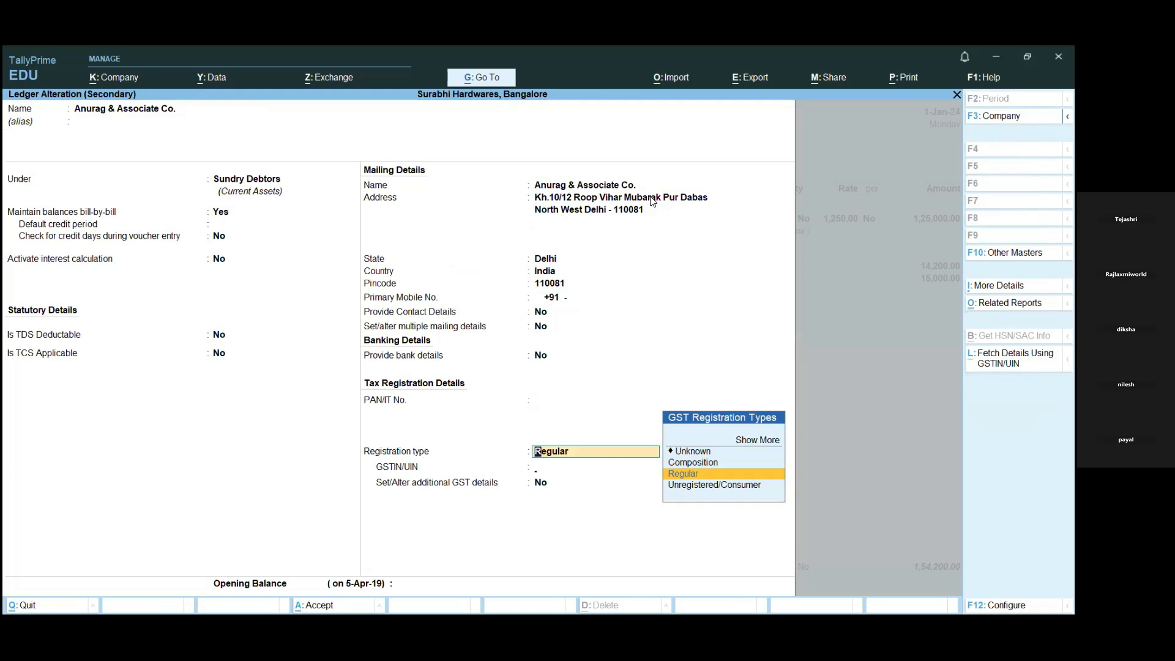
key("Return")
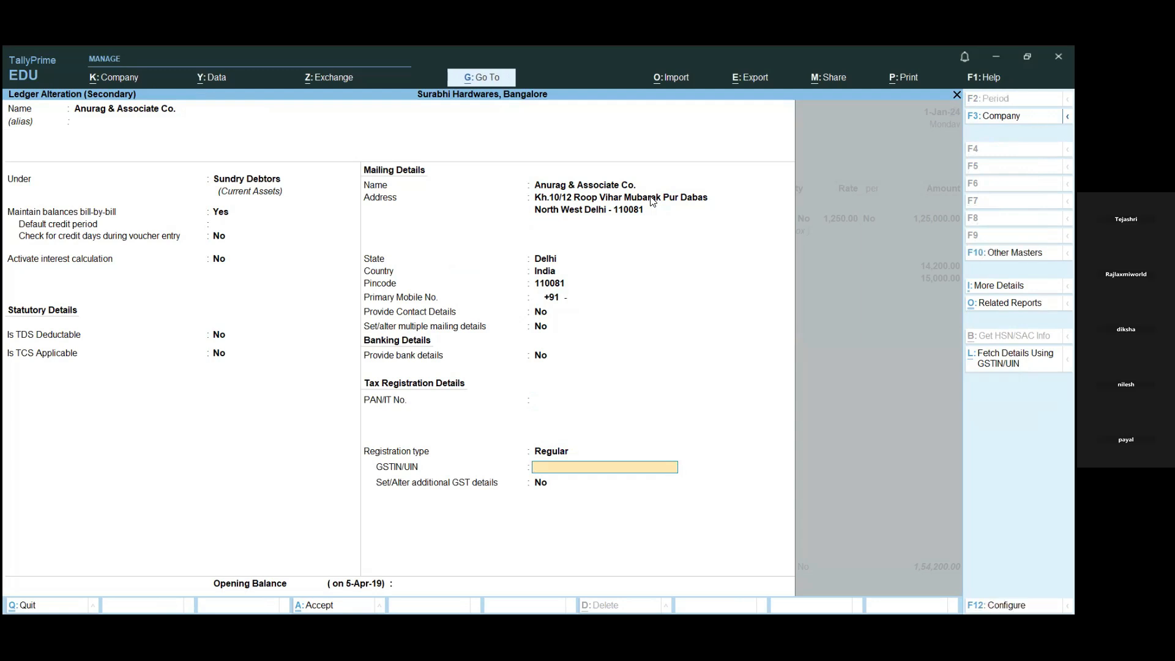
key("ctrl+a")
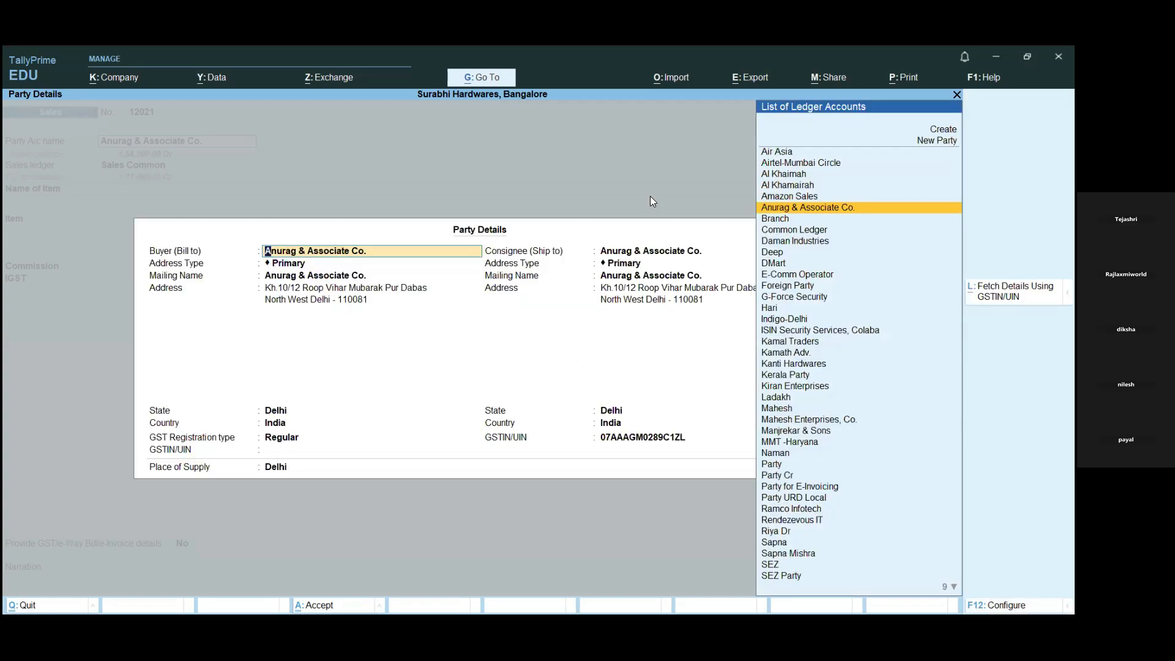
left_click(645, 441)
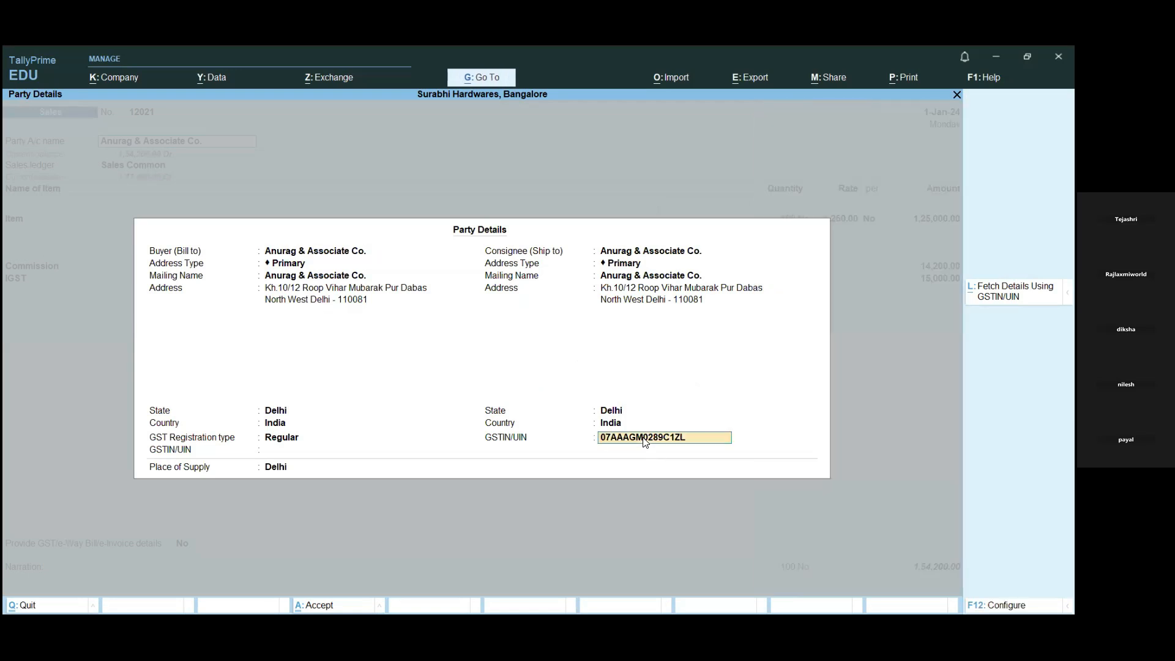
key("BackSpace")
key("Escape")
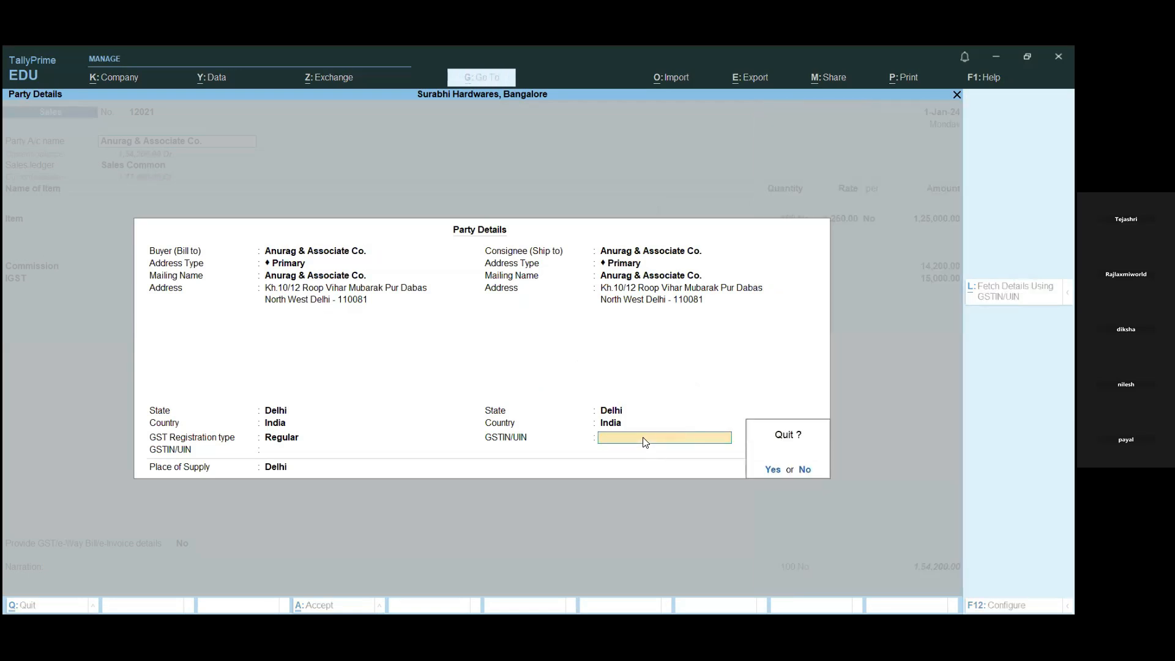
key("y")
key("Return")
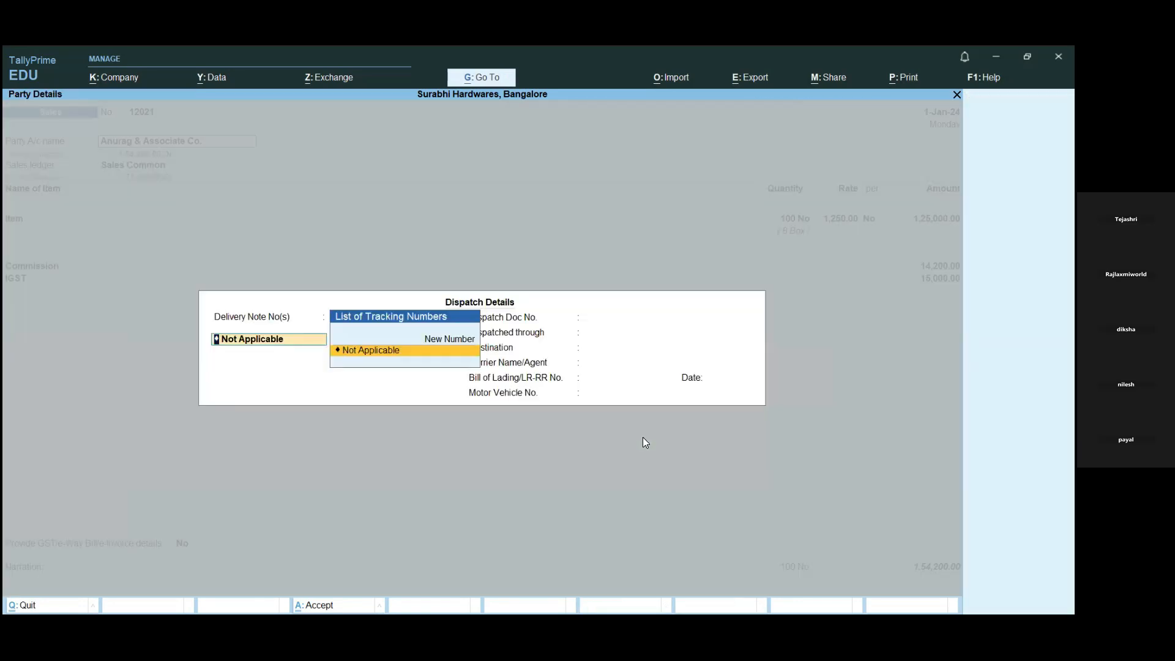
key("Return")
key("Return")
key("Return")
key("Escape")
key("y")
- Open the Anurag & Associate Co. ledger from the voucher, fill in its GSTIN/UIN, dismiss the revised GST details date and save the ledger
key("ctrl")
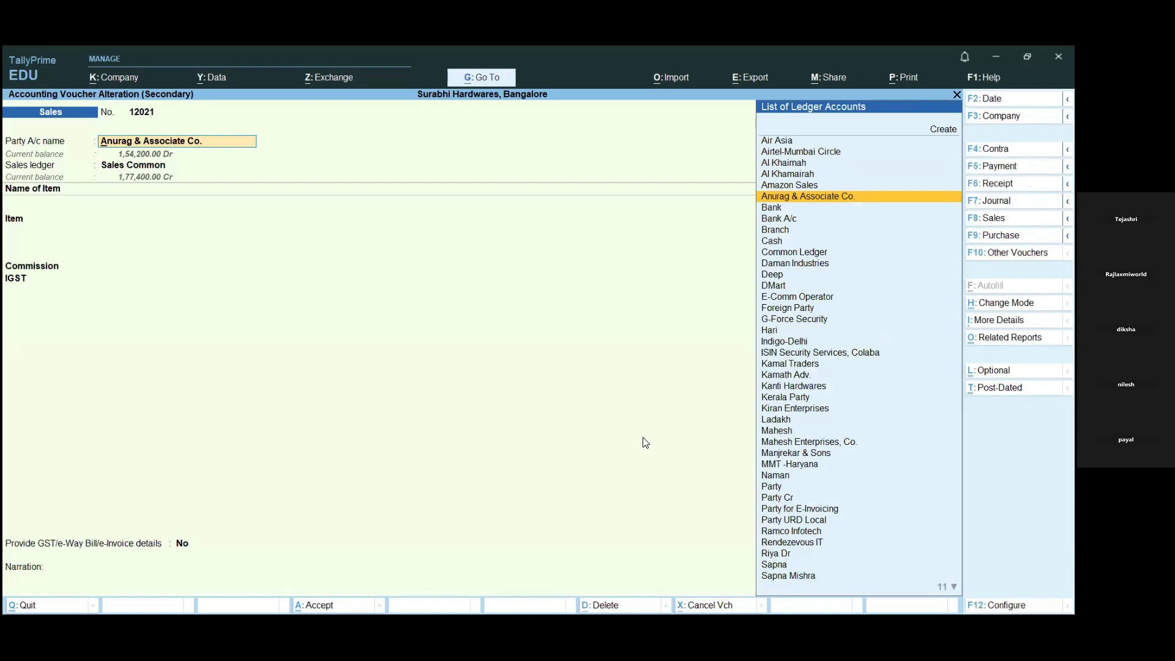
key("ctrl+Return")
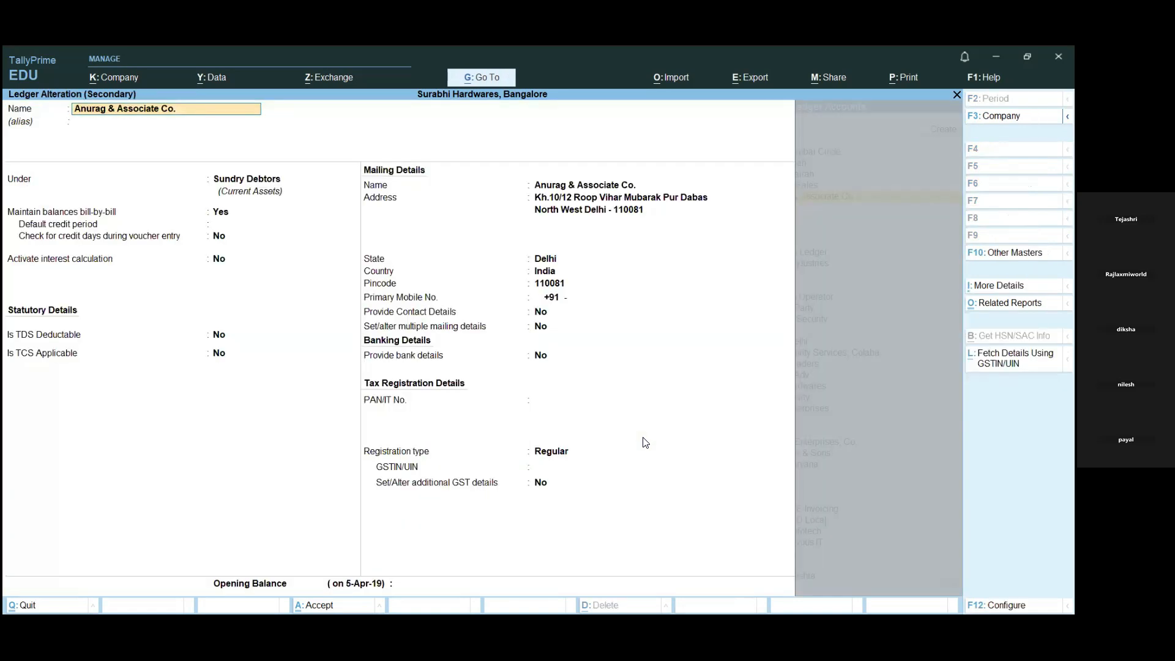
left_click(547, 469)
key("ctrl+alt+v")
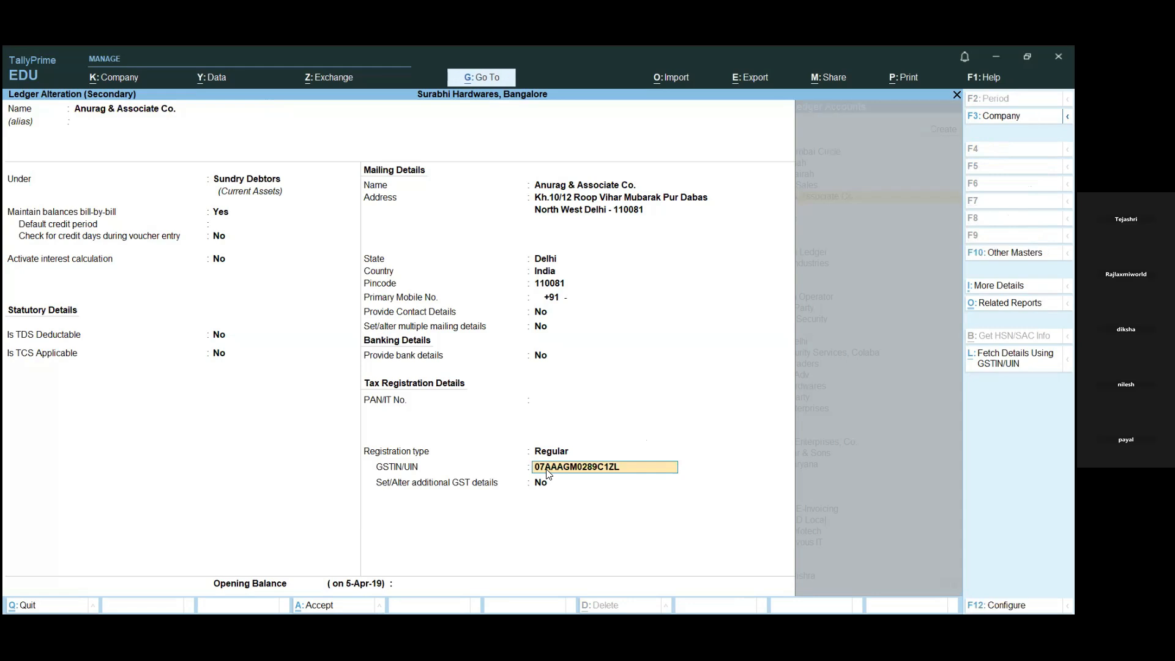
key("Return")
key("y")
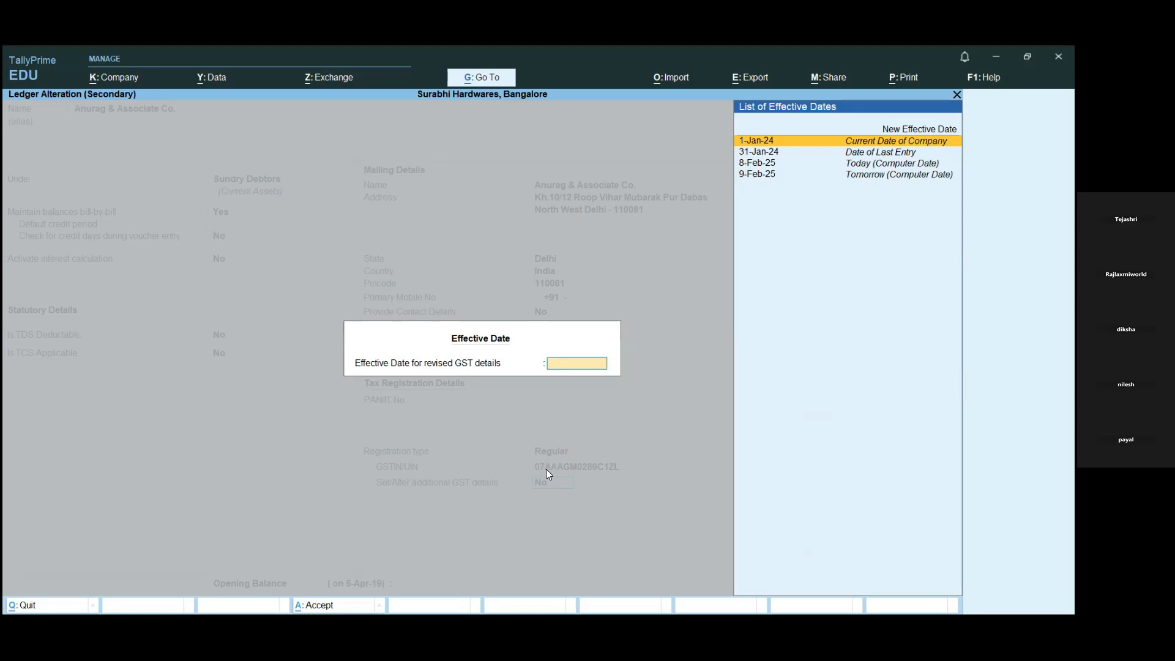
key("Escape")
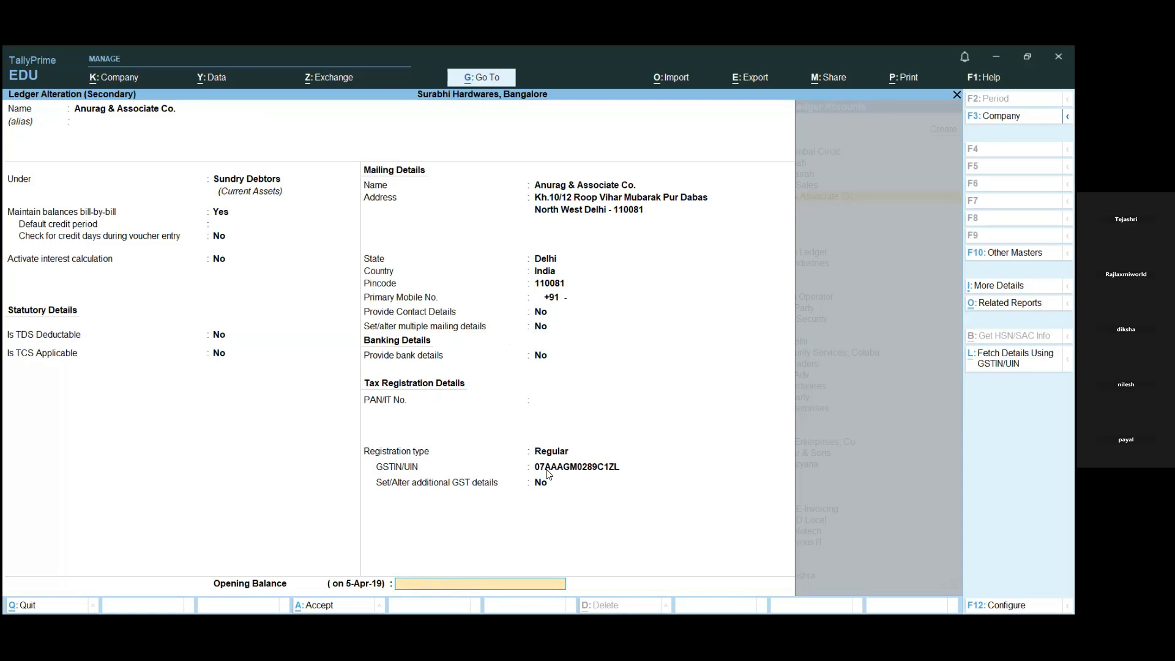
key("Return")
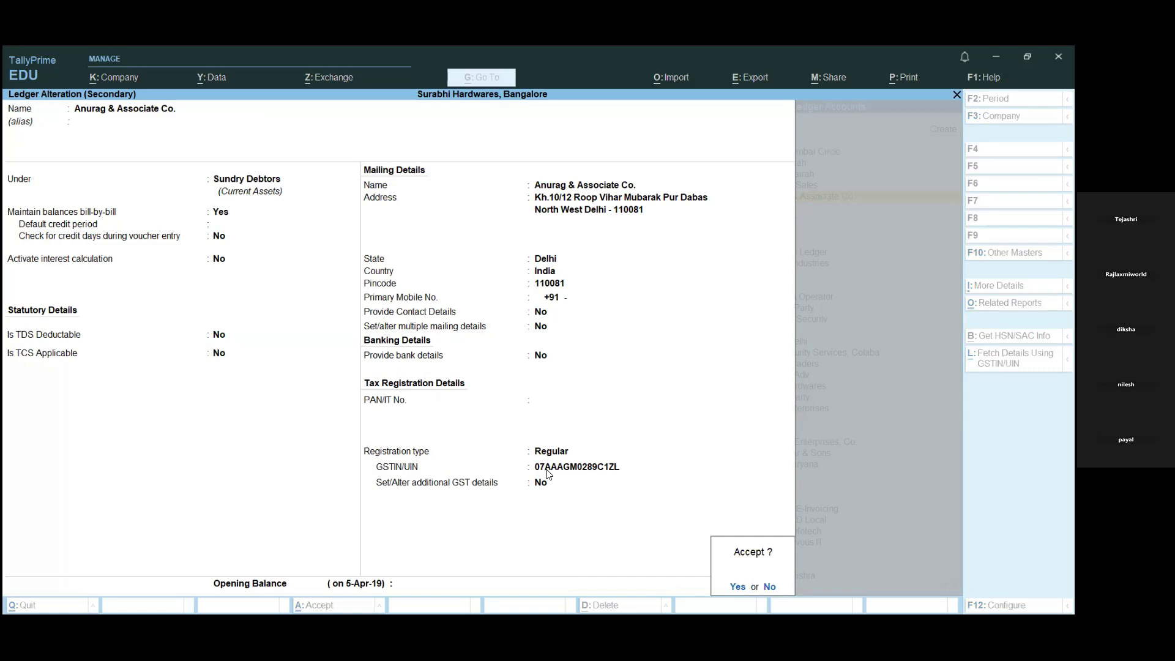
key("Return")
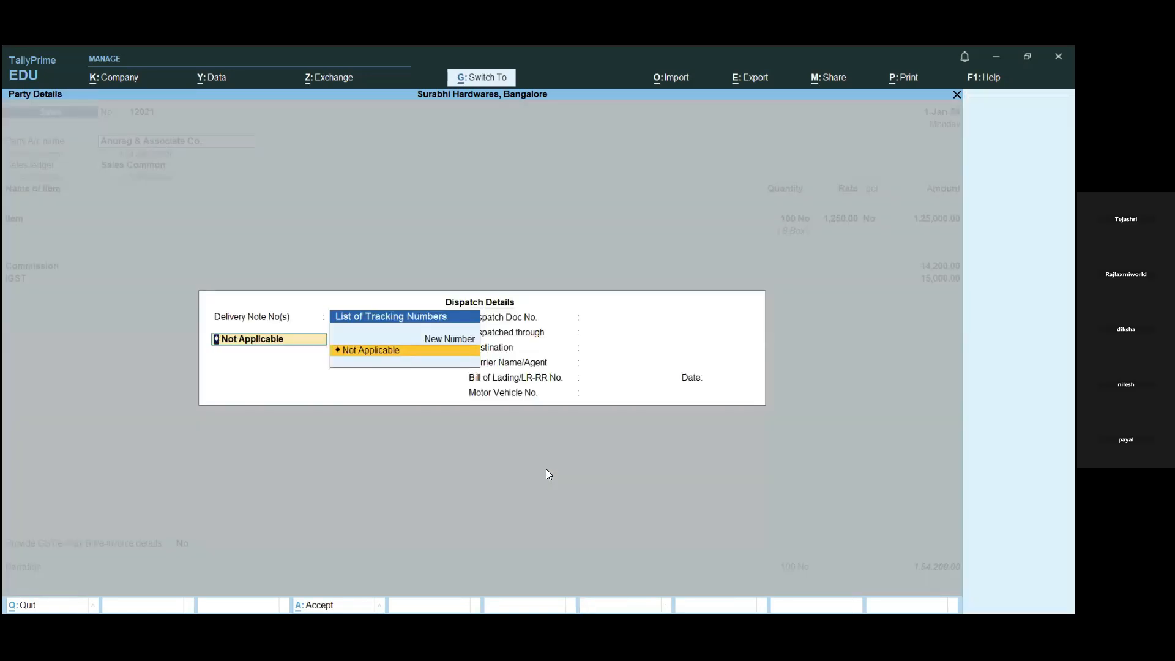
- In the voucher's party details, switch the buyer's GST registration type to Unknown and back to Regular to refresh the GSTIN/UIN
key("Escape")
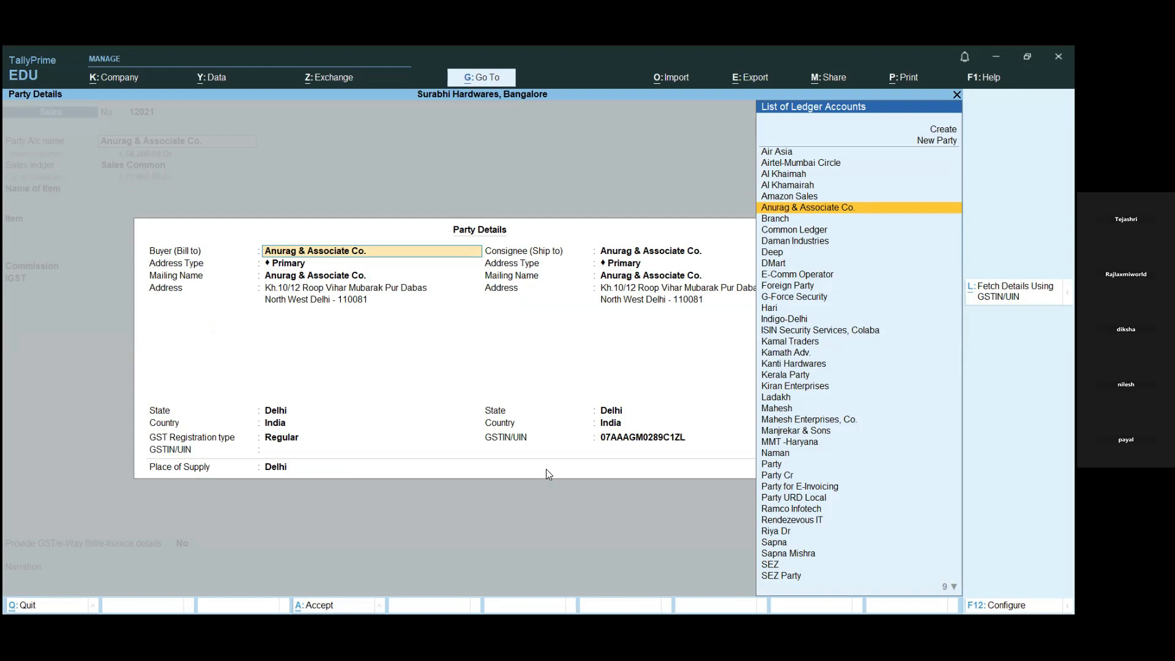
key("Return")
key("Return")
key("Return")
key("Return")
key("Return")
key("Return")
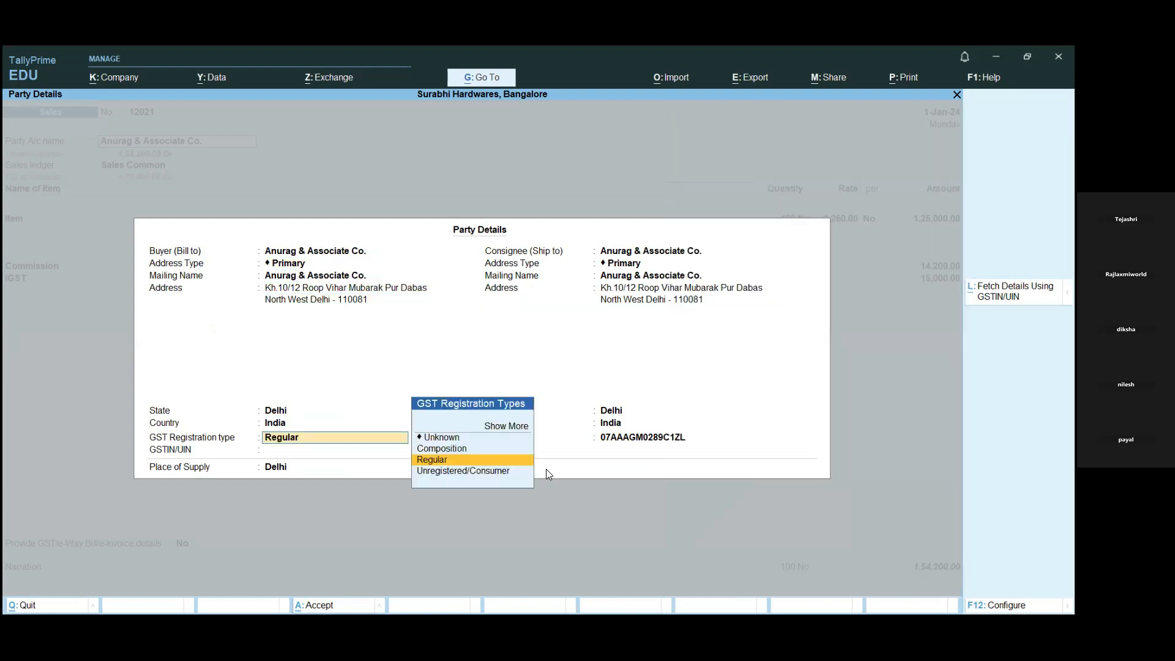
key("BackSpace")
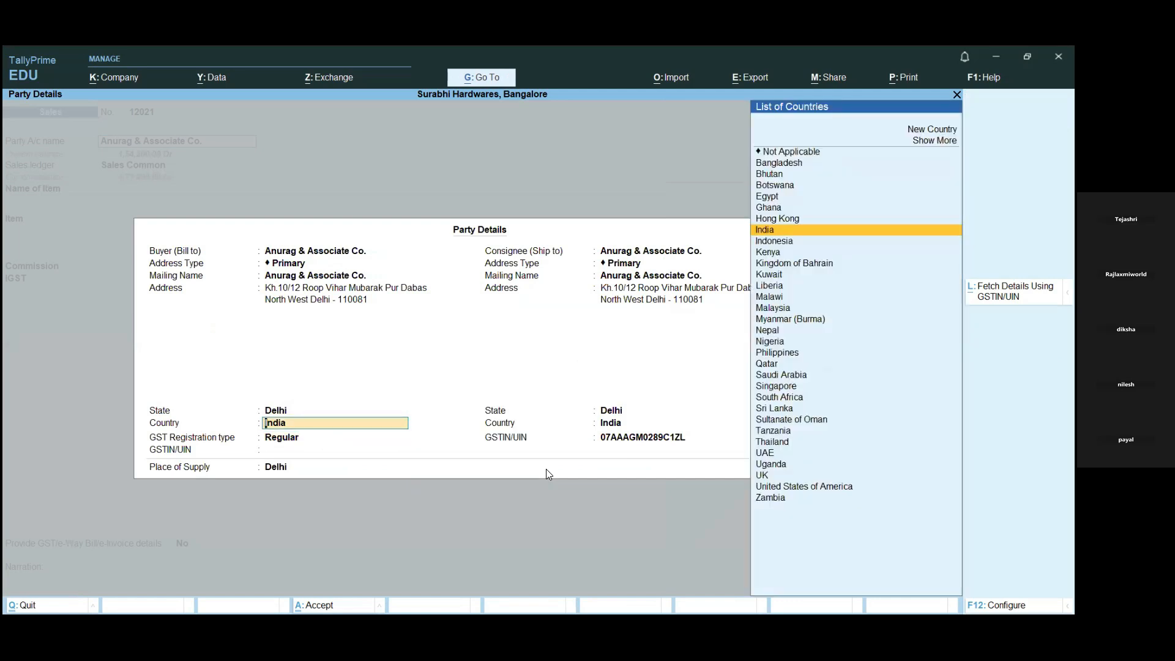
key("Return")
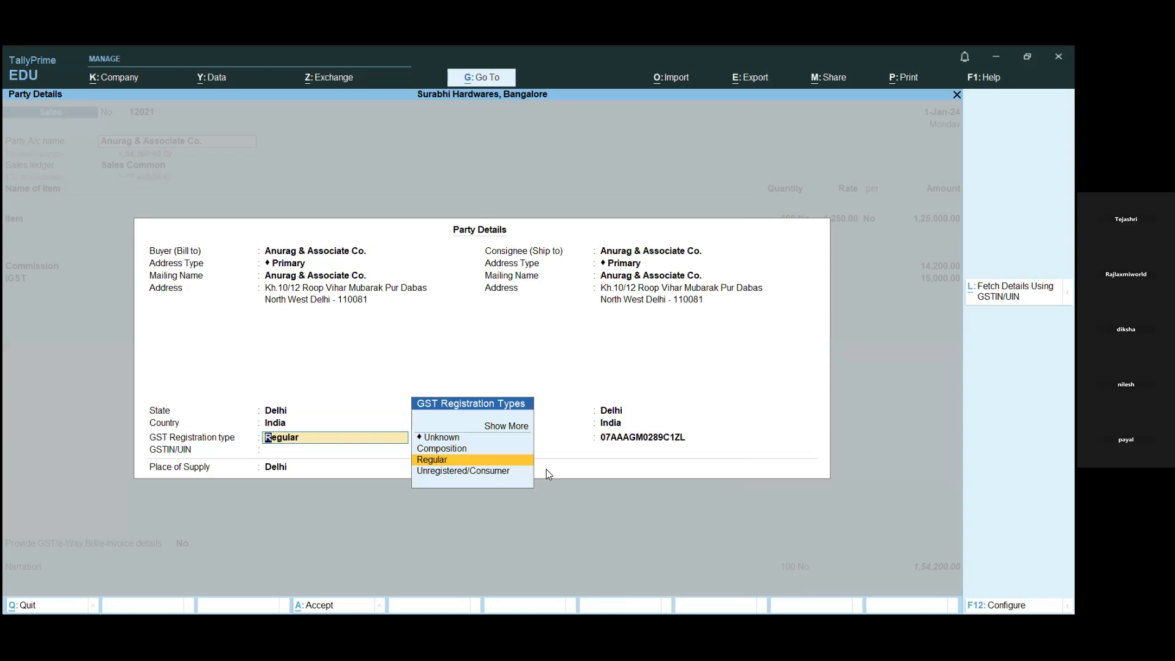
key("Up")
key("Up")
key("Return")
key("Up")
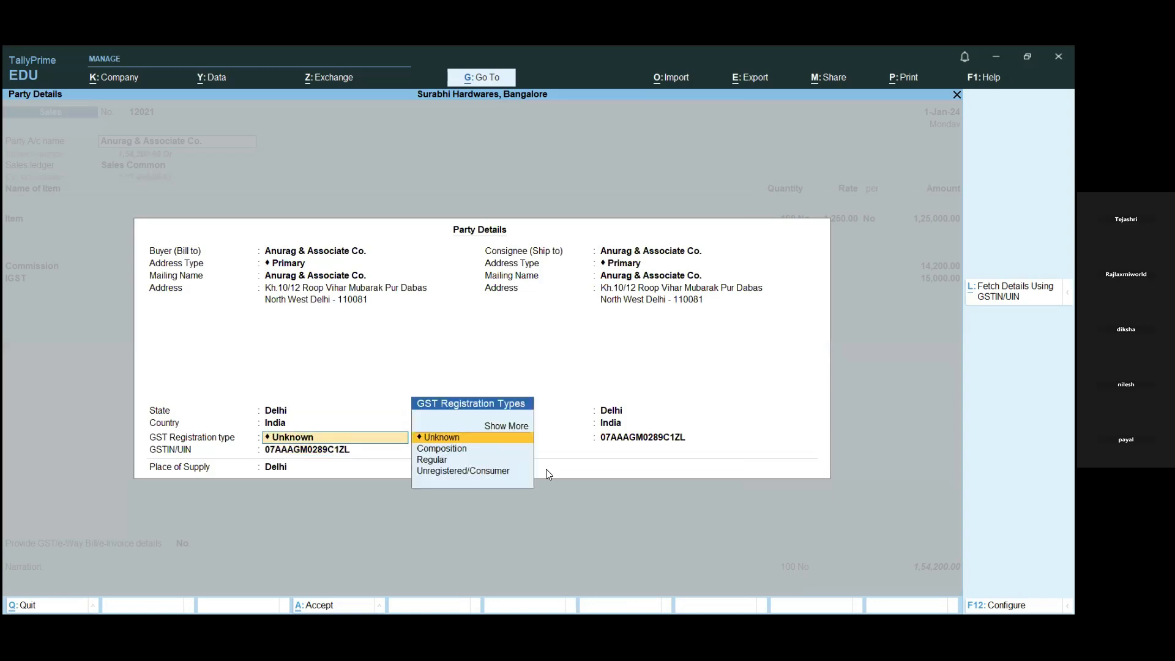
key("Down")
key("Down")
key("Return")
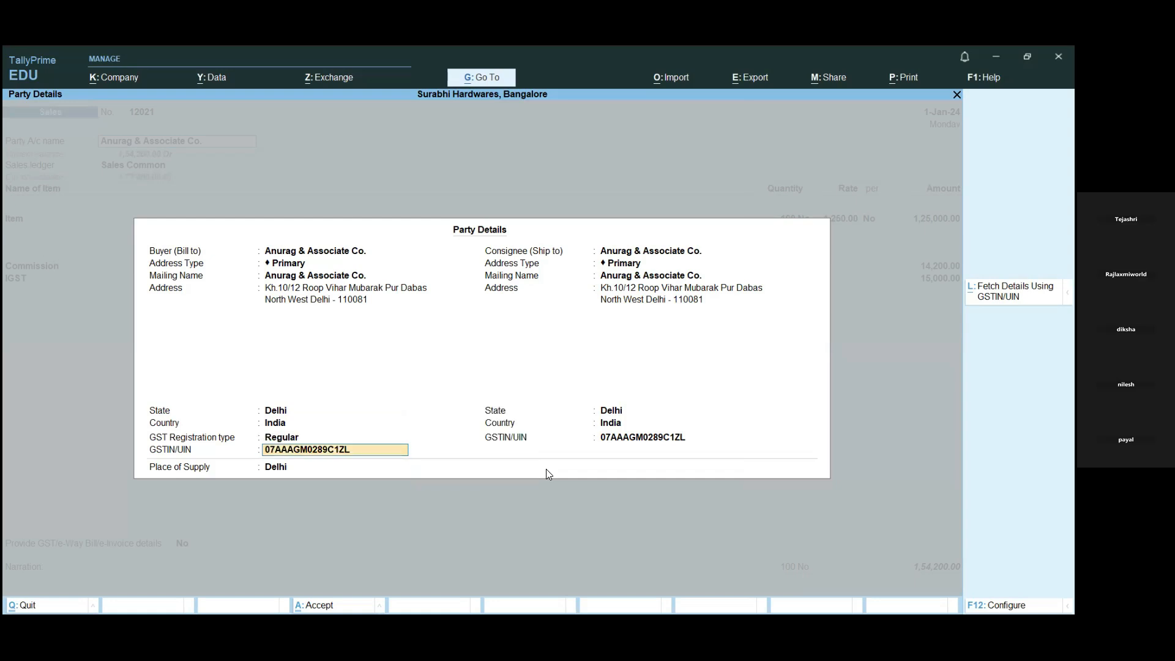
- Keep the place of supply and the consignee's address, state, country and GSTIN/UIN, and accept the party details
key("Return")
key("Return")
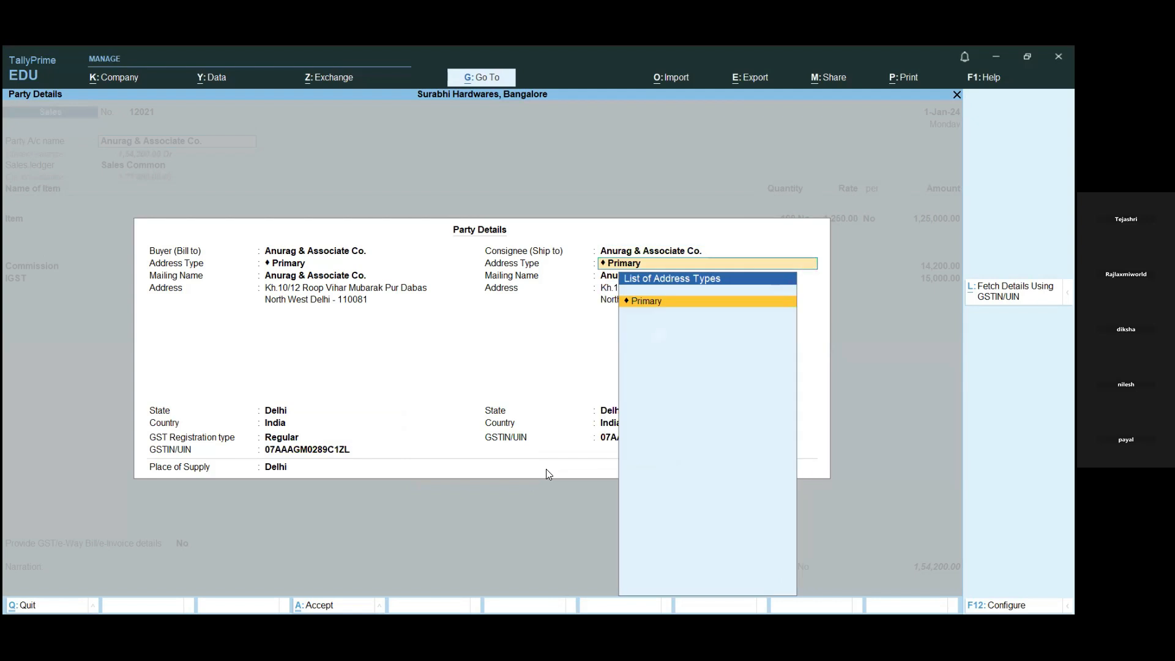
key("Return")
key("Return")
key("Return")
key("Return")
key("Return")
key("Return")
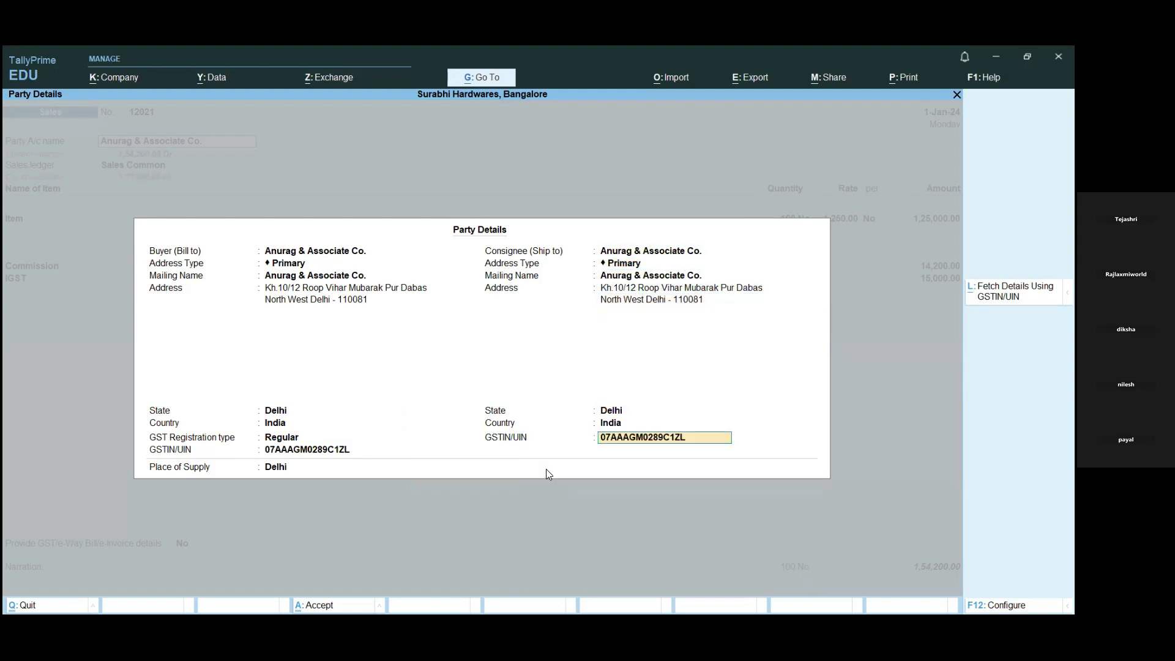
key("Return")
key("Return")
key("Return")
key("Return")
key("Return")
- Keep the voucher's Sales Common ledger, the item allocation, and the Commission and IGST entries as recorded
key("Return")
key("Return")
key("Return")
key("Return")
key("Return")
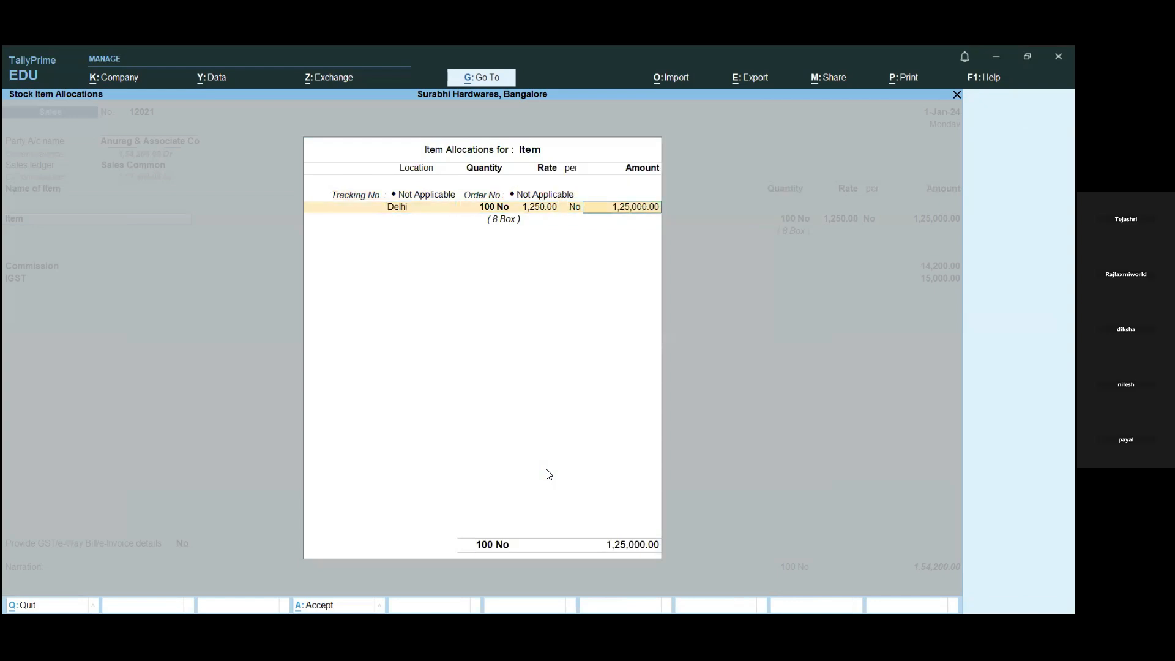
key("Return")
key("Return")
key("Return")
key("Return")
key("Return")
- Keep the e-Invoice details option at No and the bill-wise reference, then save the voucher without sending it for e-Invoice and e-Way Bill generation
key("Return")
key("Return")
key("Return")
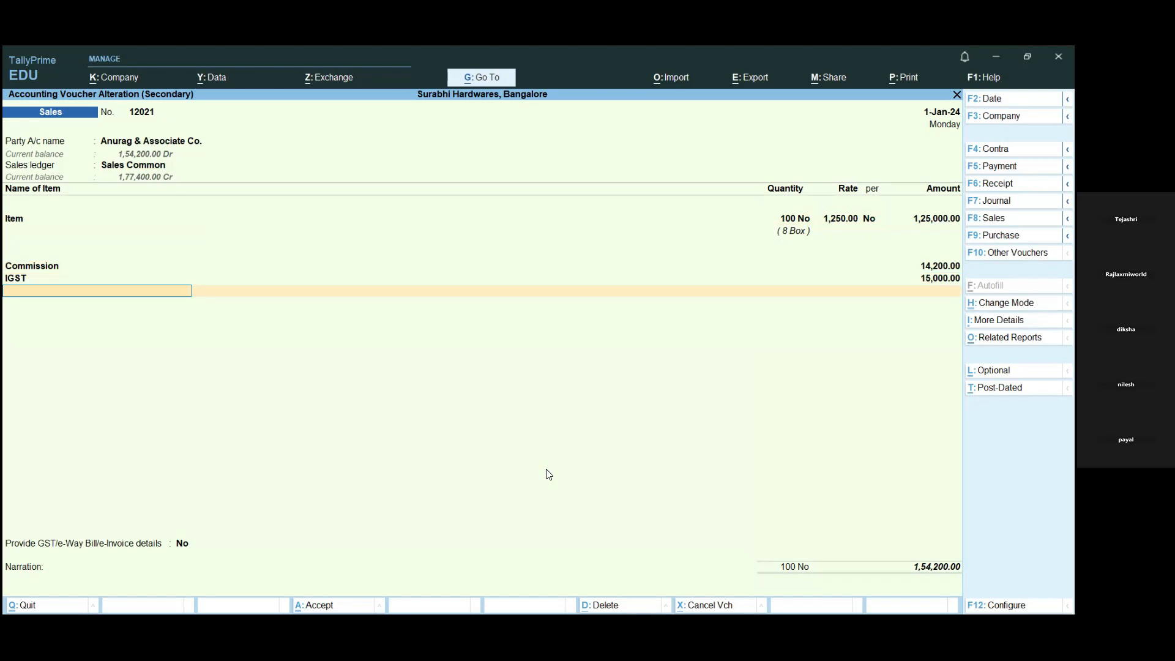
key("Return")
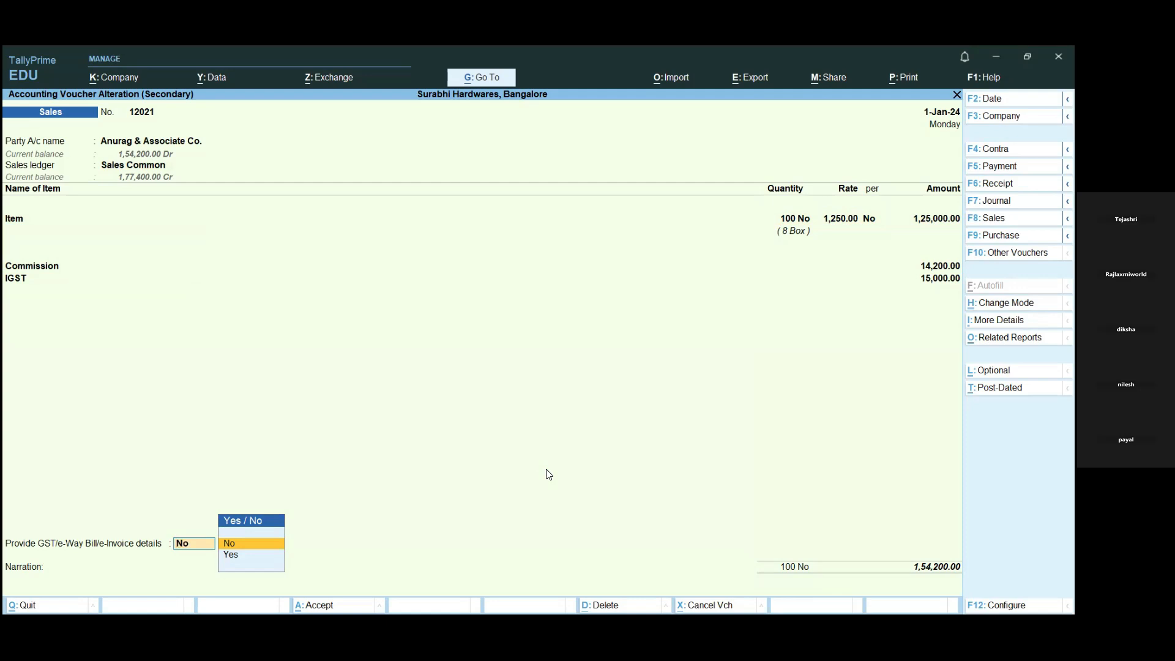
key("Return")
key("Return")
key("Return")
key("Return")
key("Return")
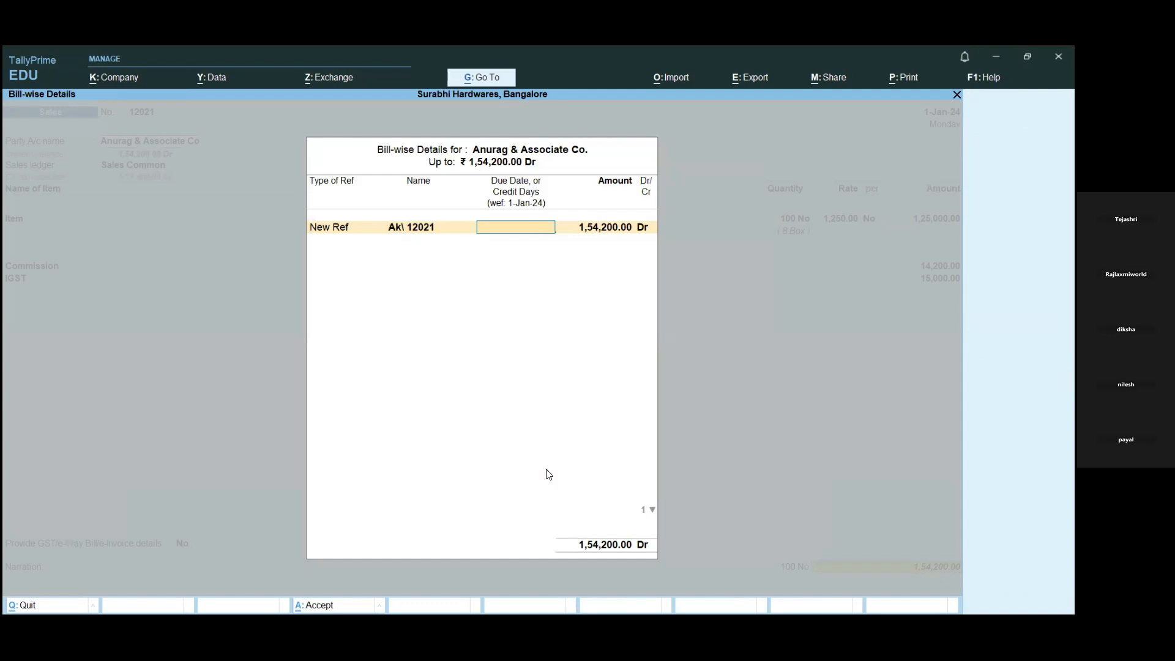
key("Return")
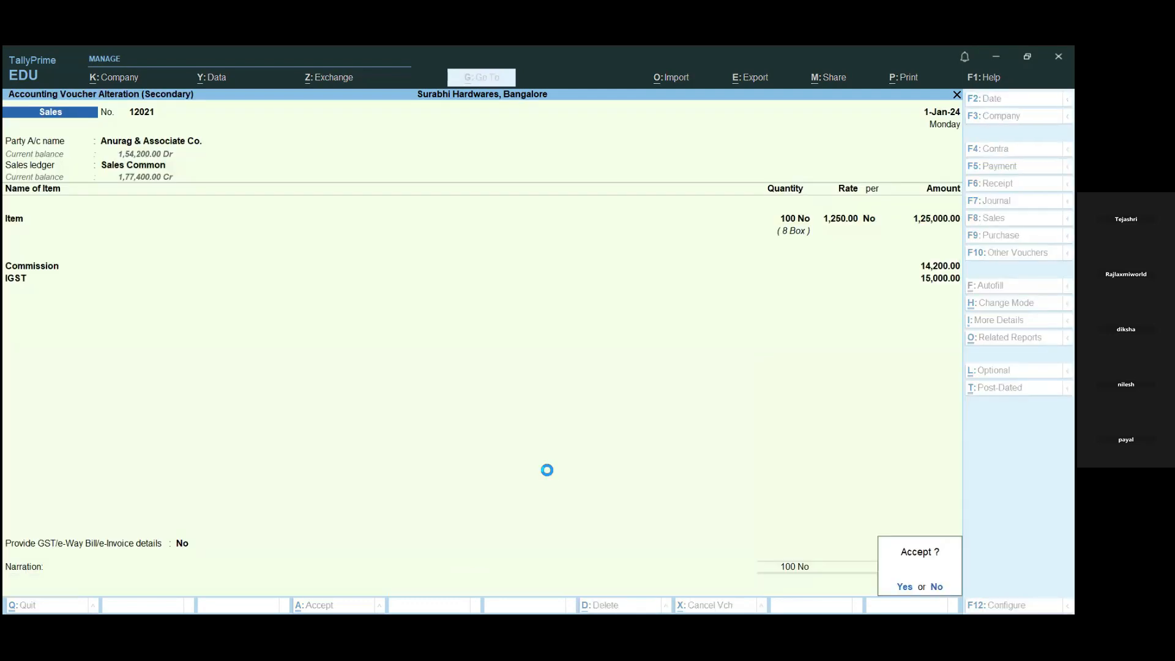
key("Return")
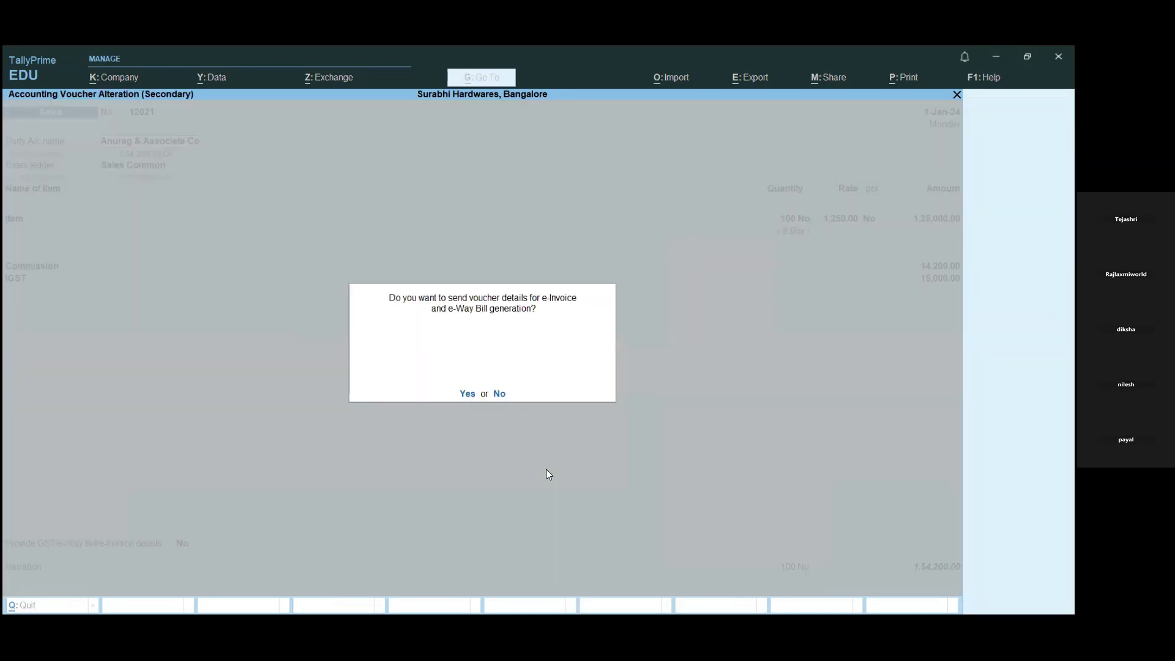
key("n")
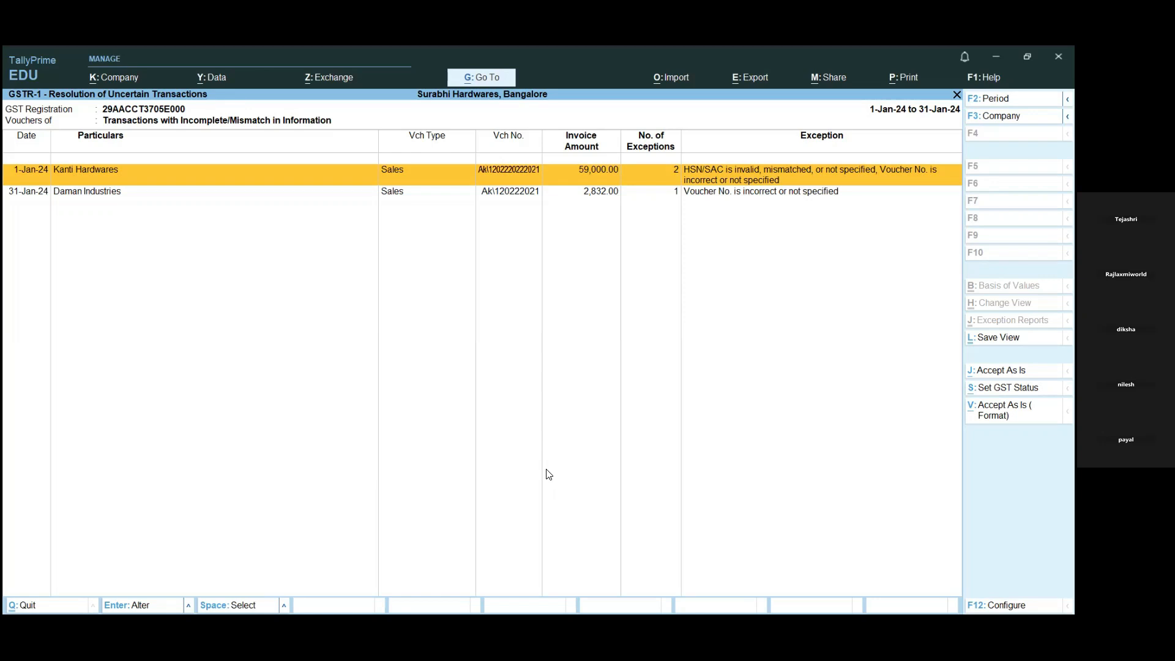
- Open the Kanti Hardwares sales voucher from the uncertain transactions and bring up its Computer stock item for alteration
key("Return")
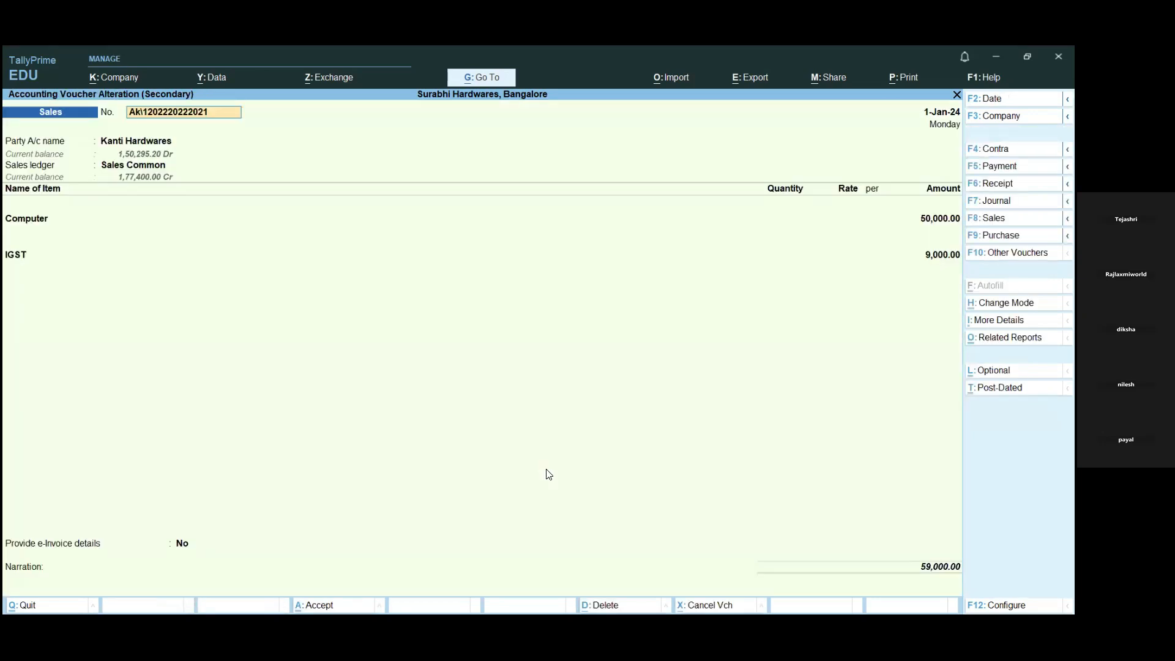
key("Return")
key("Return")
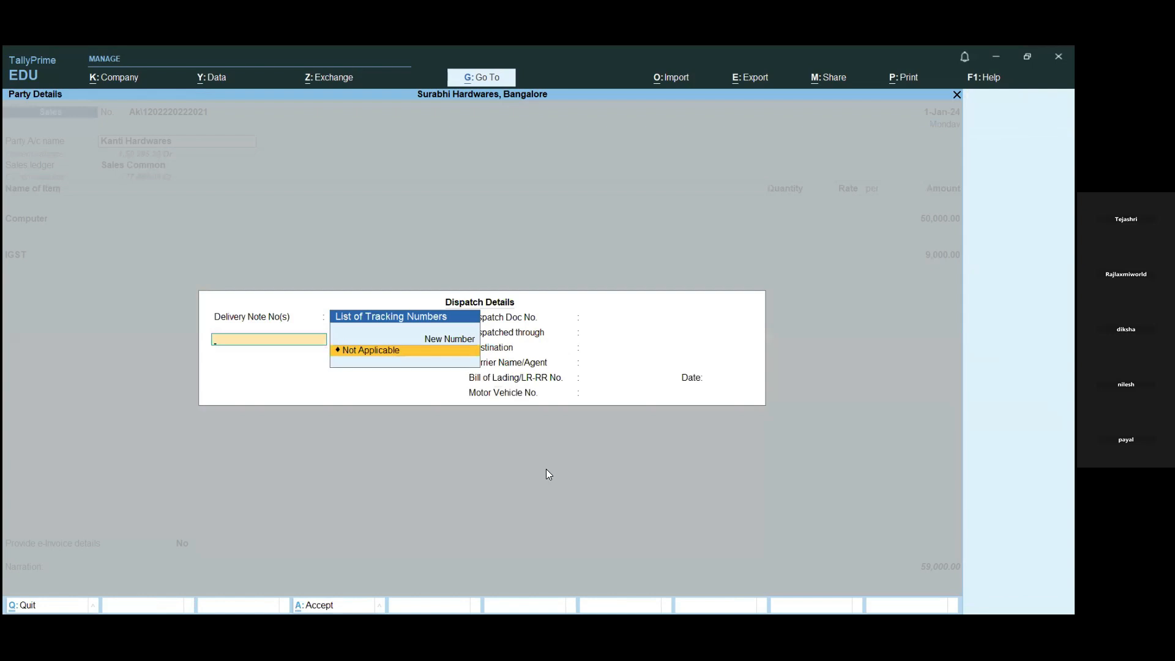
key("Return")
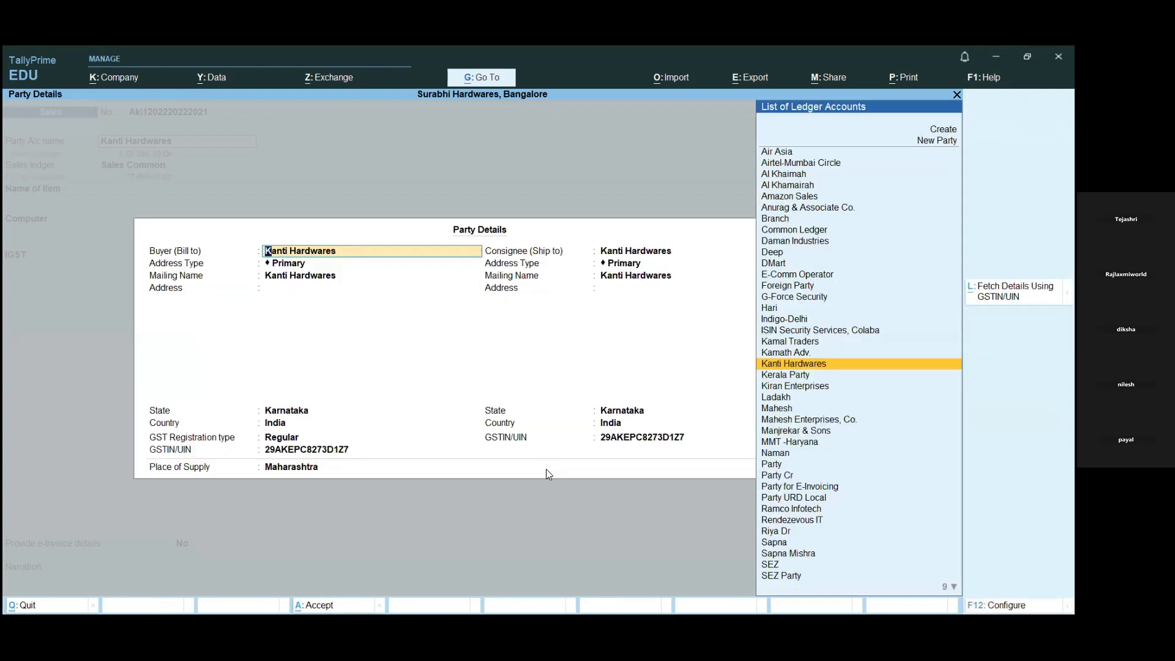
key("ctrl+a")
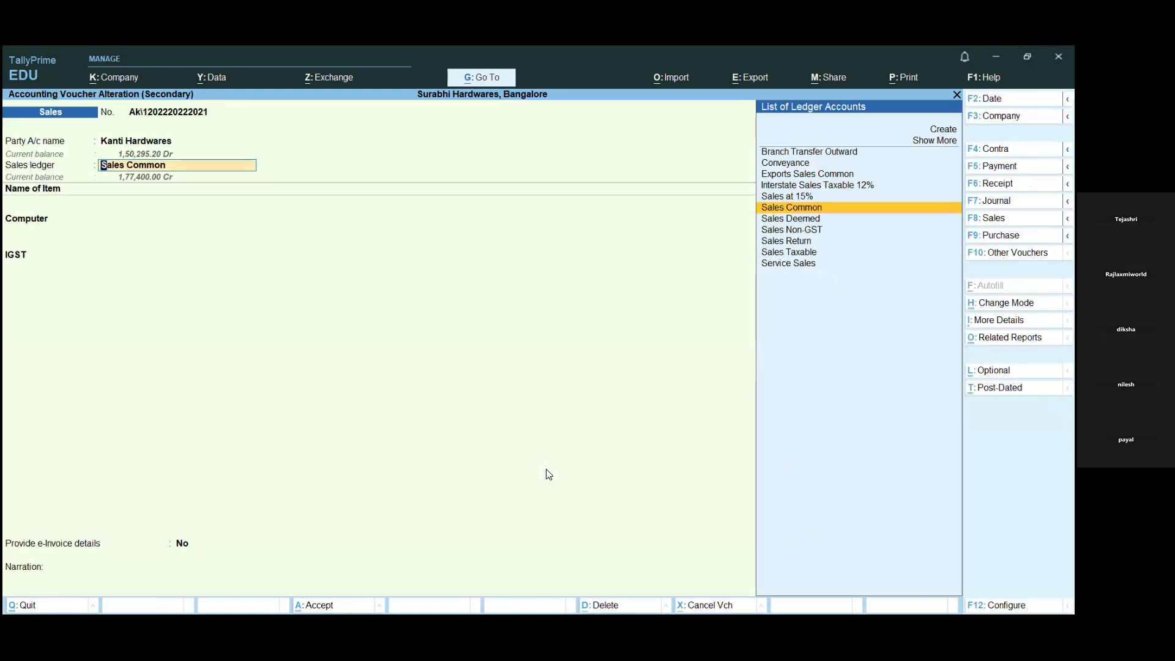
key("Return")
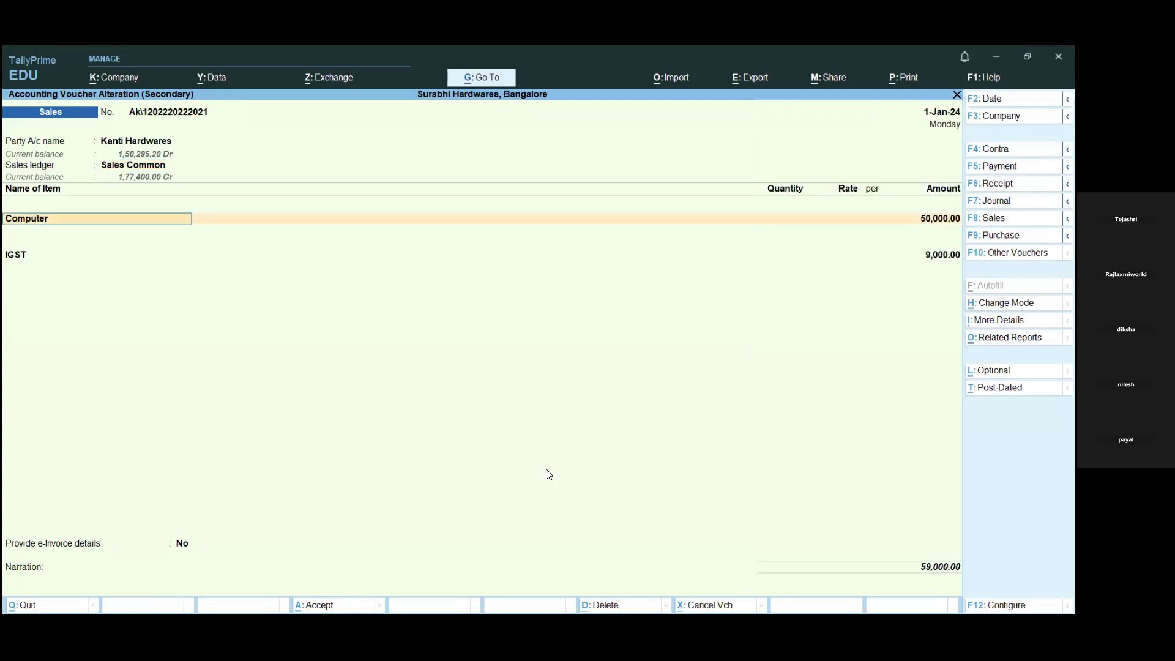
key("ctrl")
key("ctrl+Return")
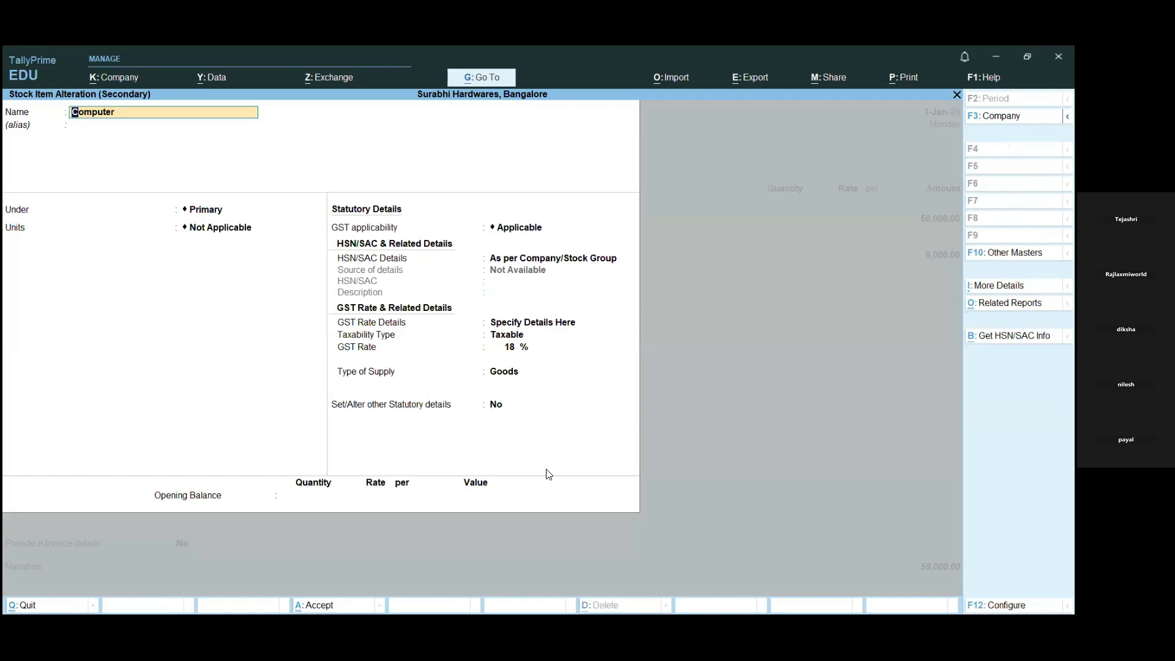
- Go through the Computer stock item's statutory details up to the taxability type and try to fetch its HSN/SAC info
key("Return")
key("Return")
key("Return")
key("Return")
key("Return")
key("Return")
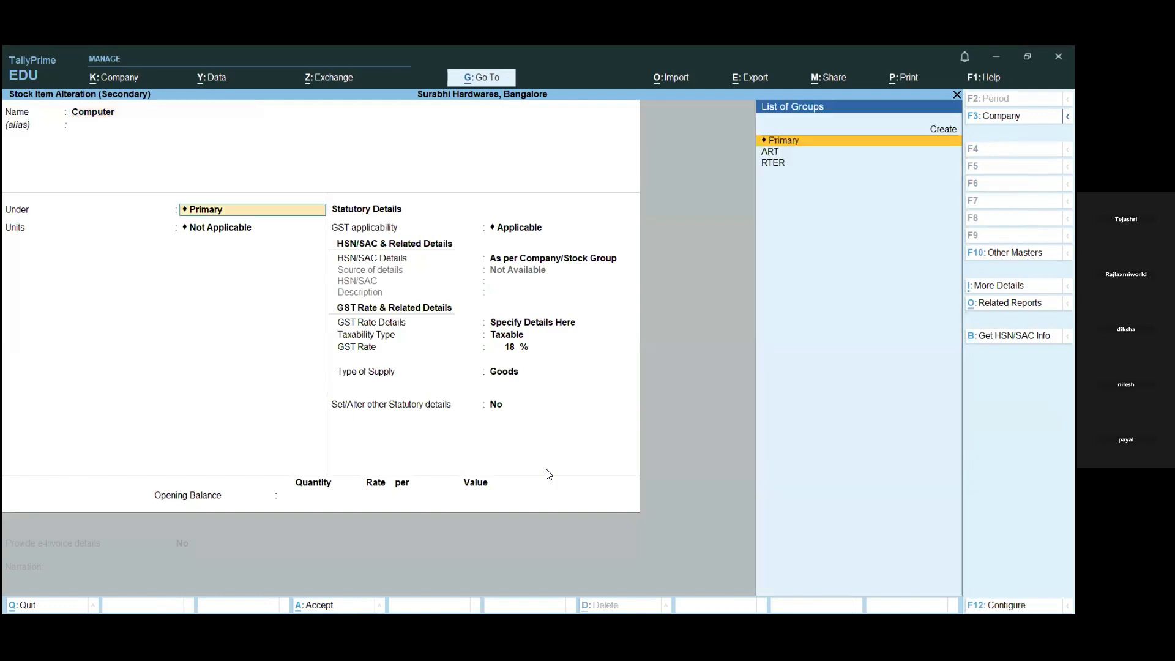
key("Return")
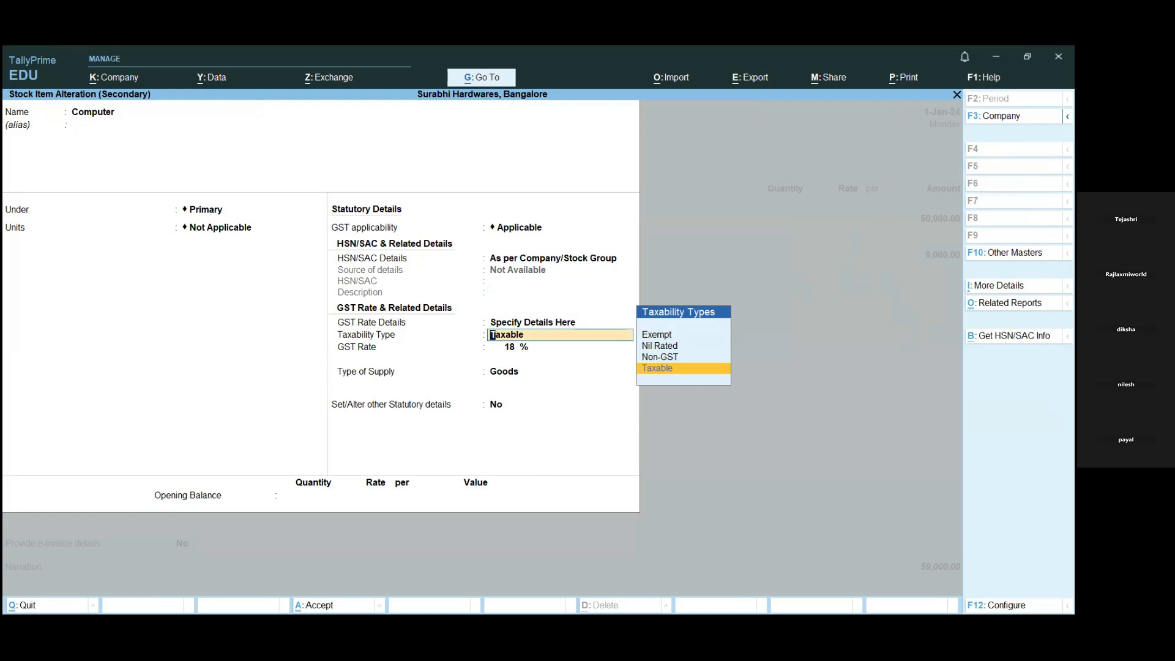
key("Return")
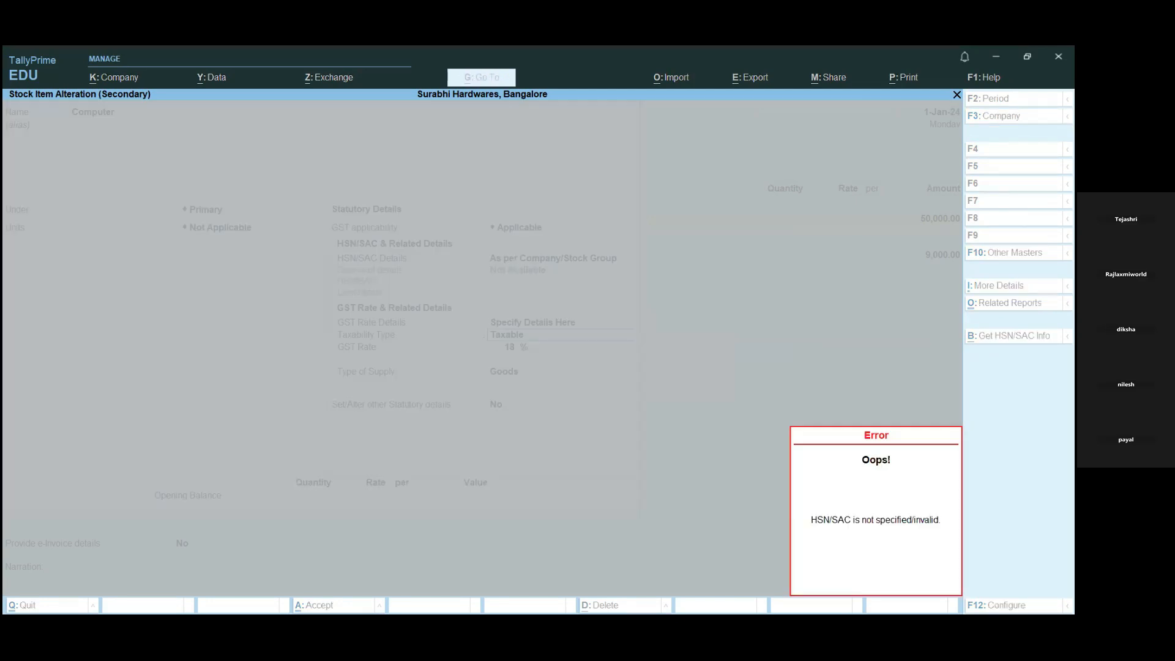
key("Escape")
left_click(1016, 336)
key("Escape")
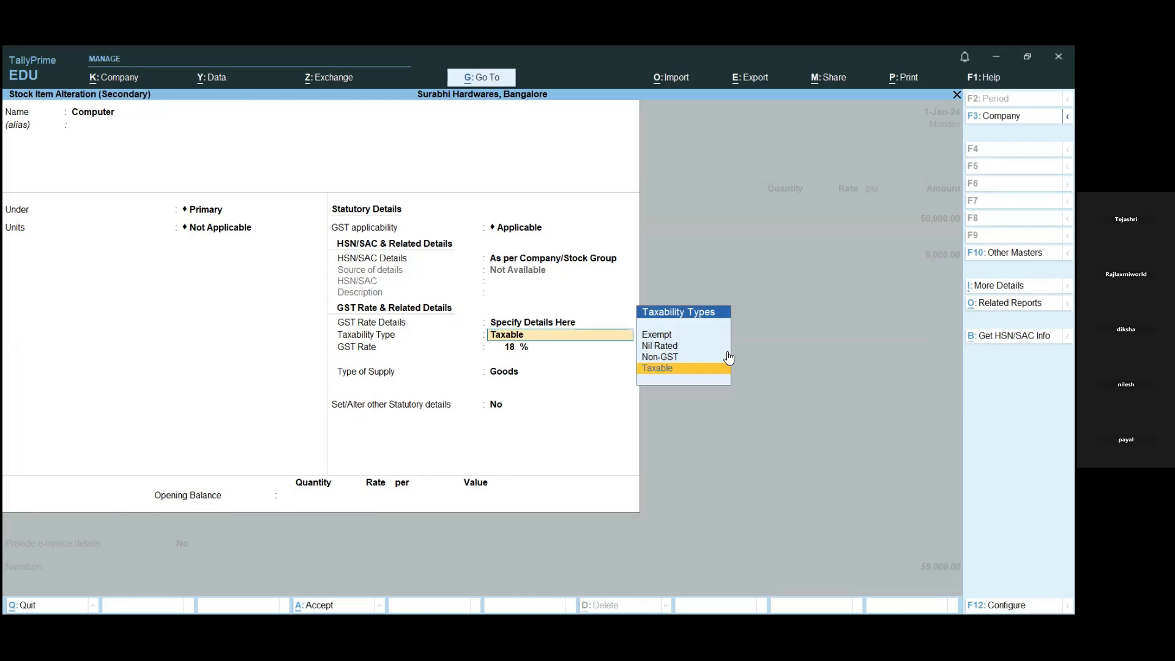
key("Return")
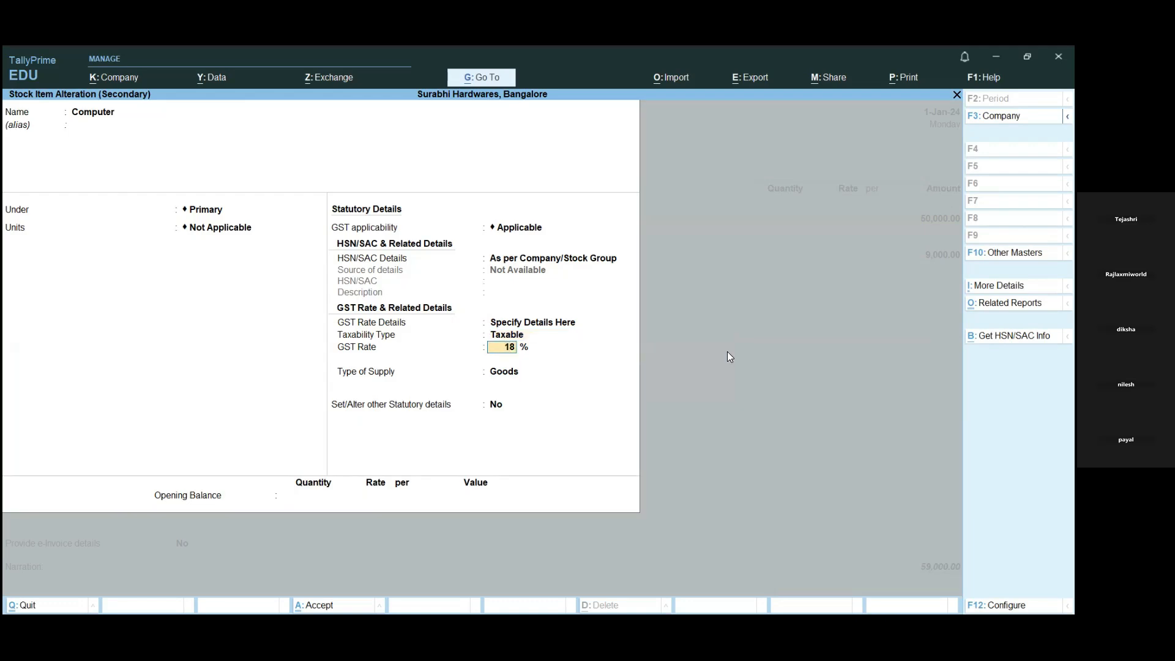
key("Return")
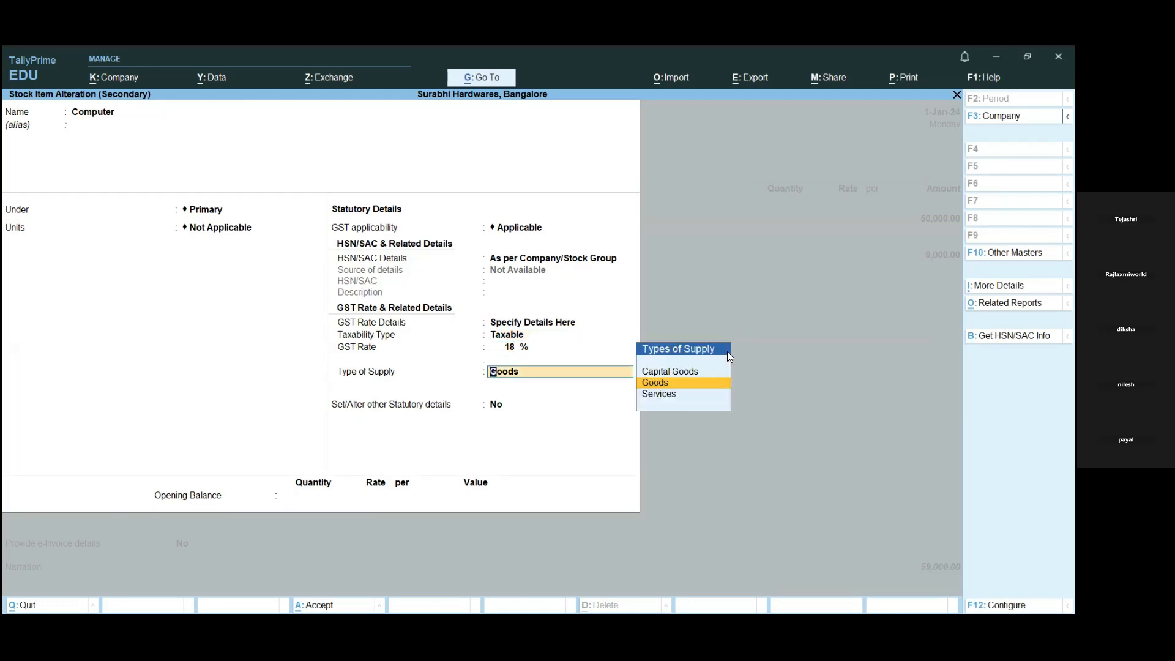
key("Return")
type("y")
key("Return")
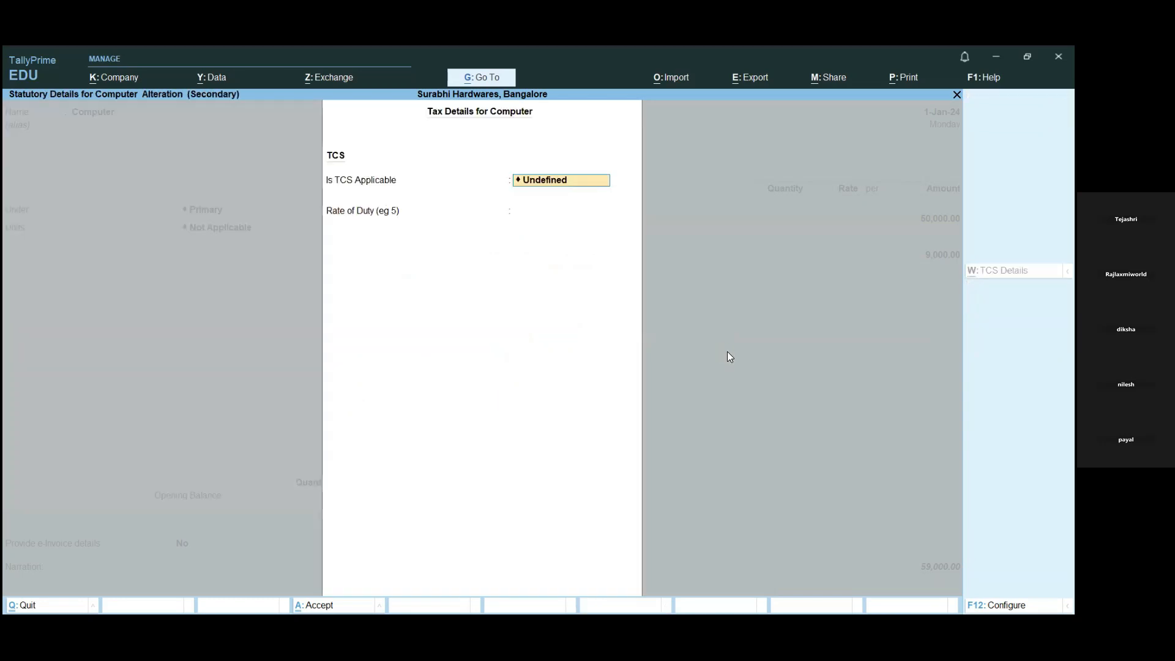
key("Escape")
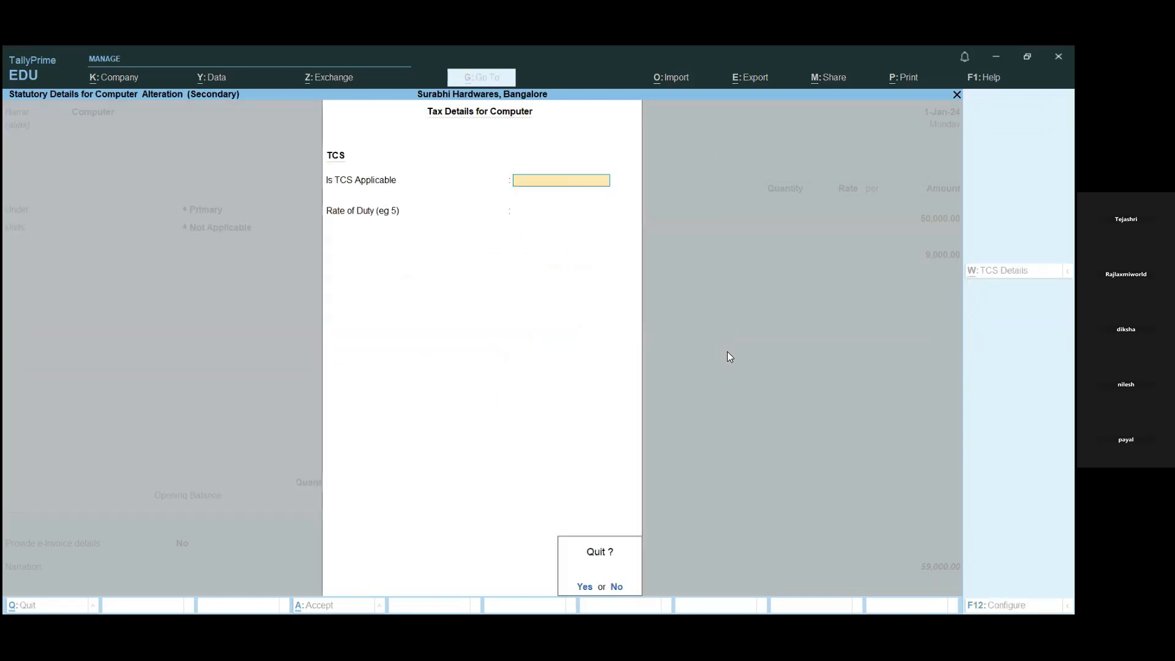
key("y")
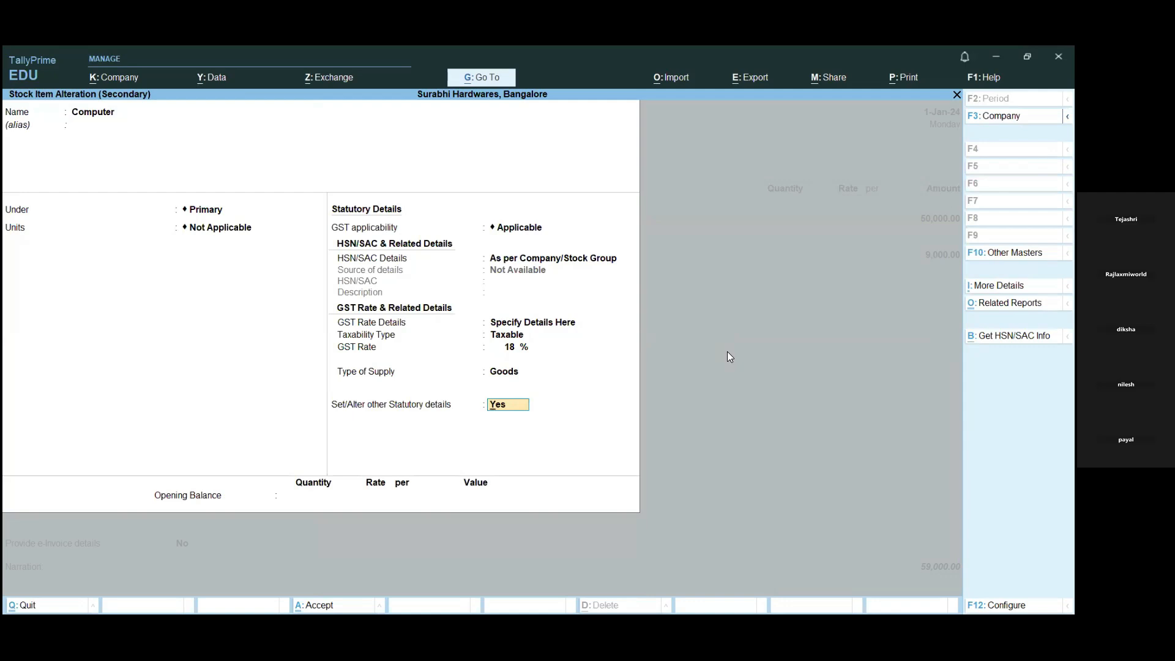
- Set the Computer item's HSN/SAC details to Specify Details Here with HSN/SAC 445587, effective from 1-Jan-24
key("Up")
key("Up")
key("Up")
key("Up")
key("Up")
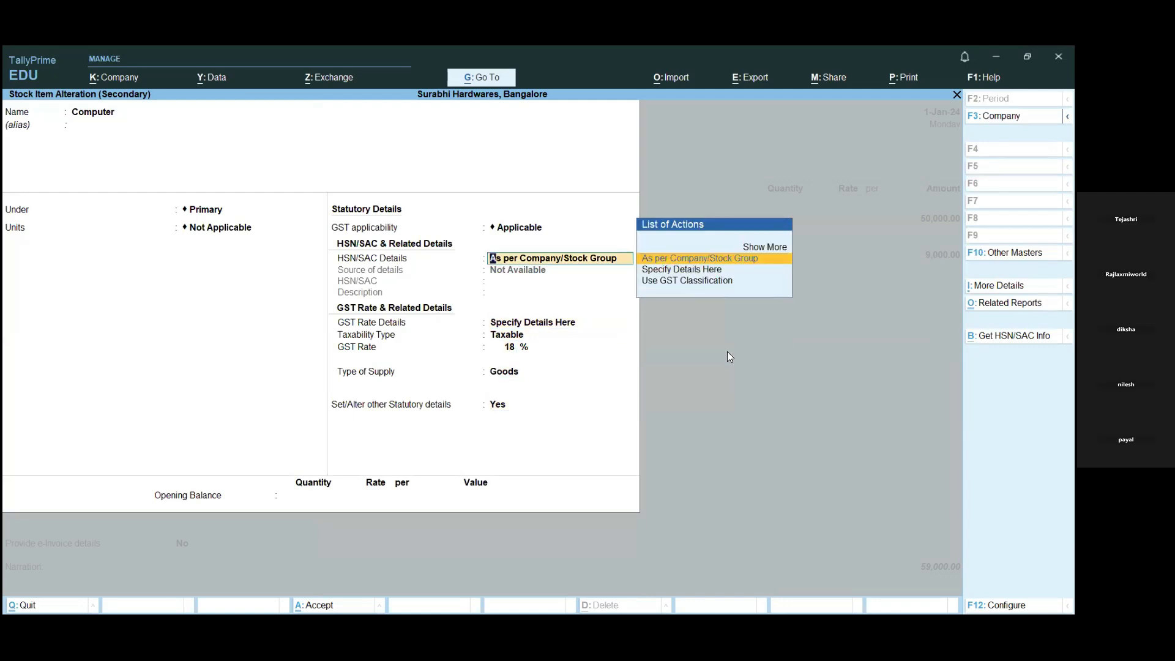
key("Down")
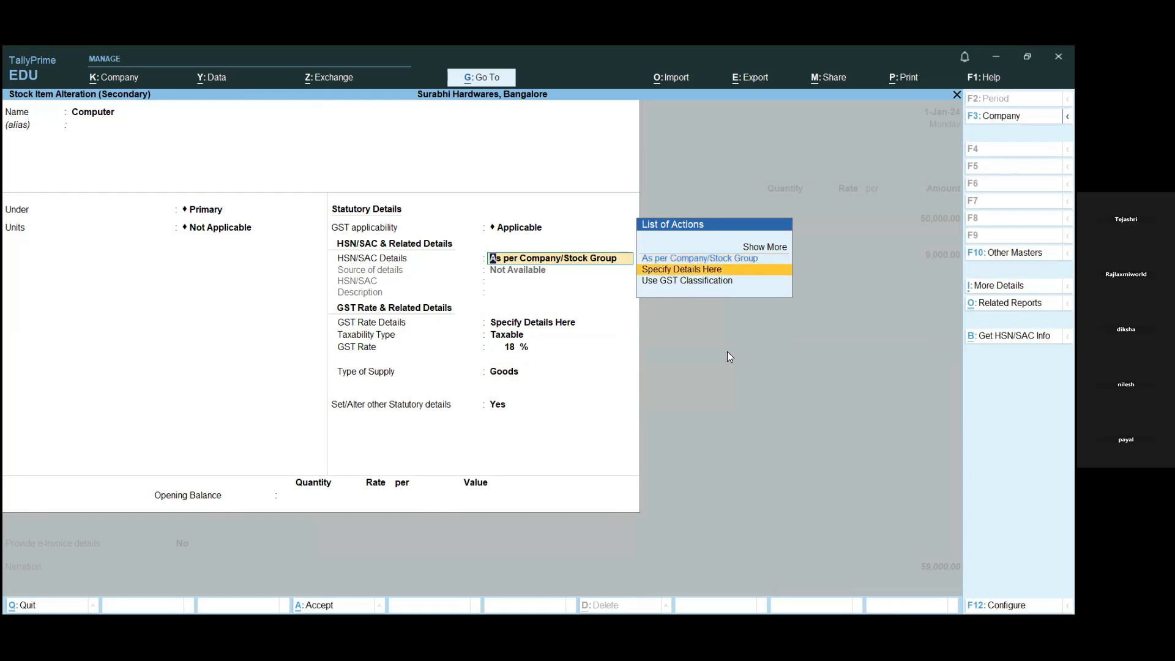
key("Return")
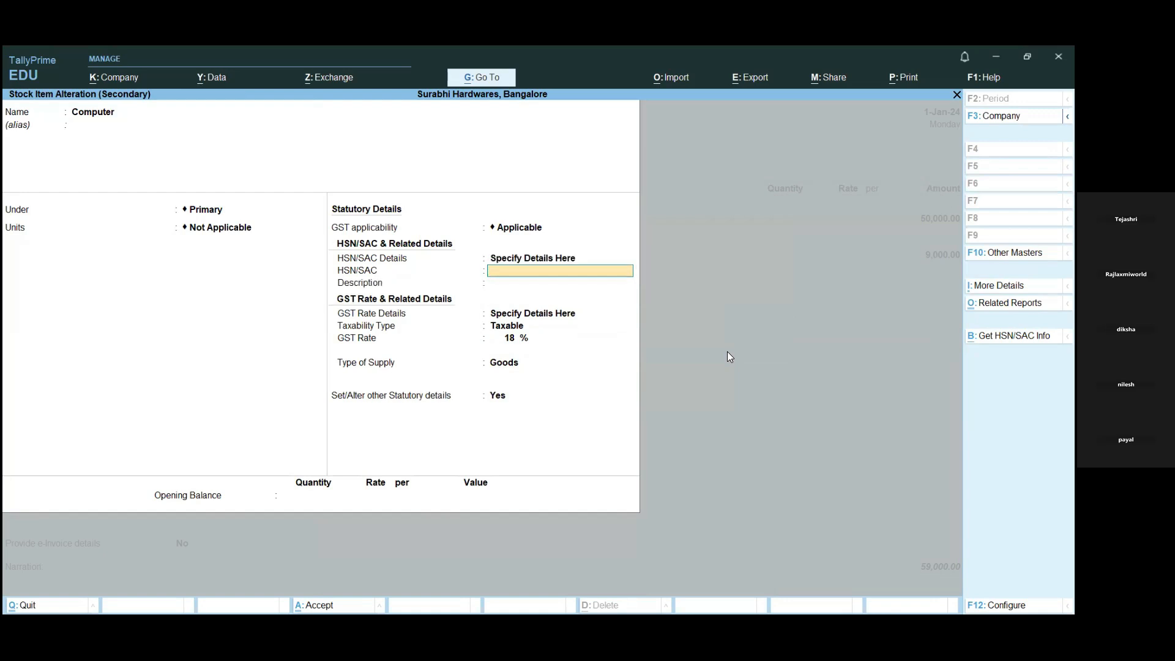
type("445587")
key("Return")
key("Return")
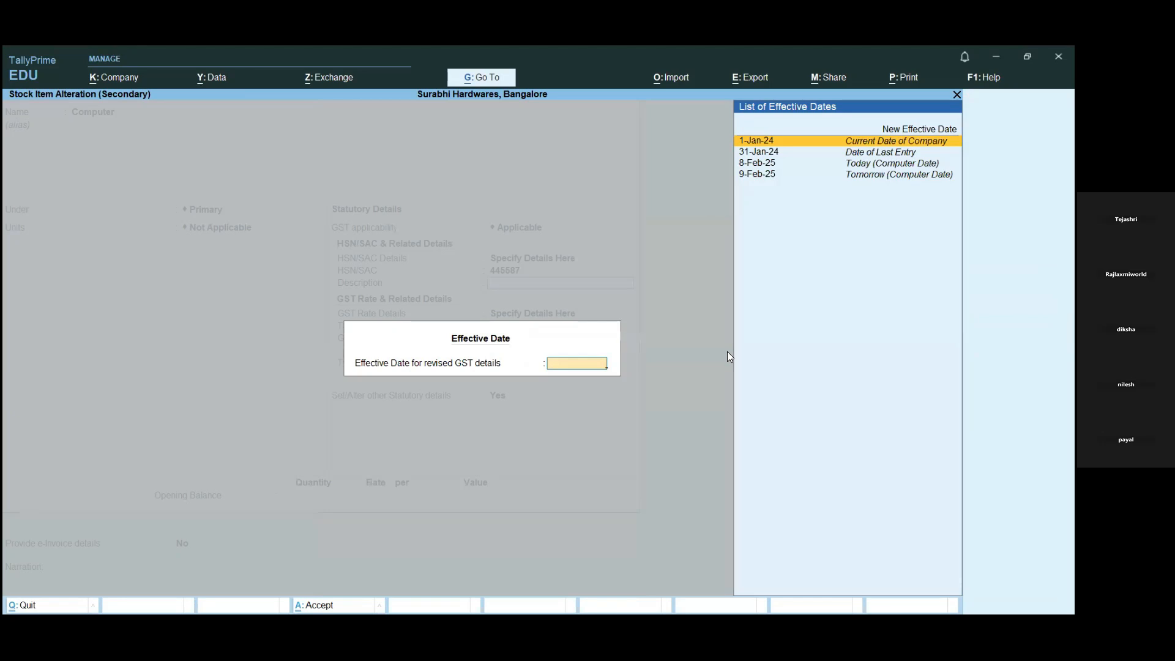
key("Return")
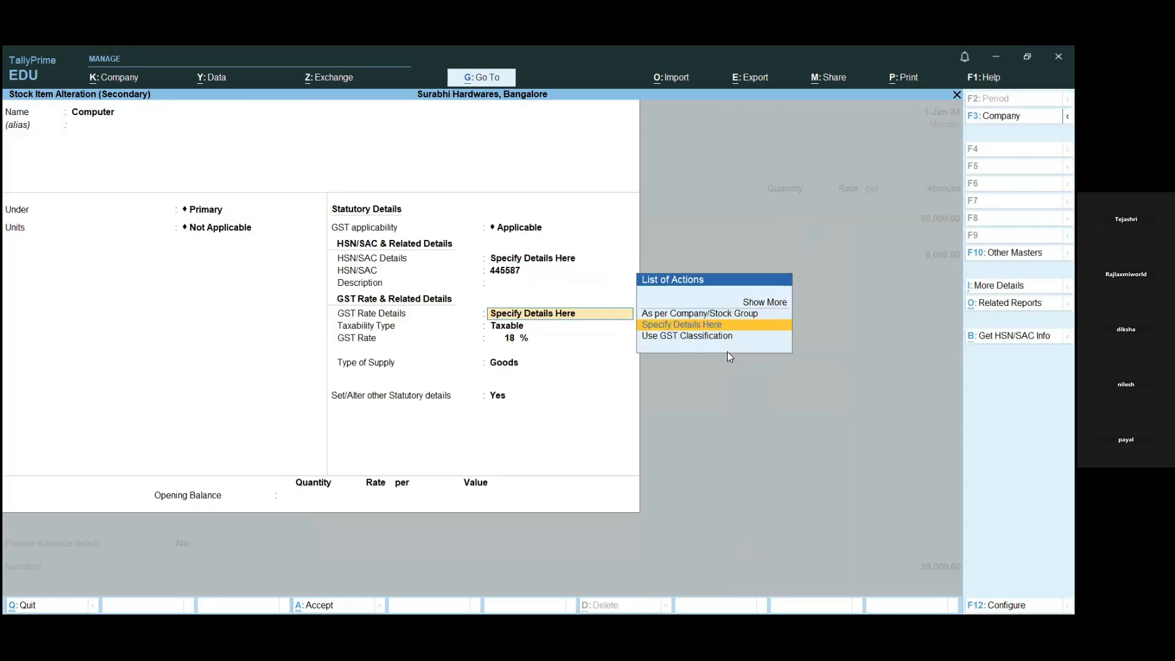
- Keep the Computer item's GST rate and TCS details, set altering other statutory details to No, and save the stock item
key("Return")
key("Return")
key("Return")
key("Return")
key("Return")
key("Return")
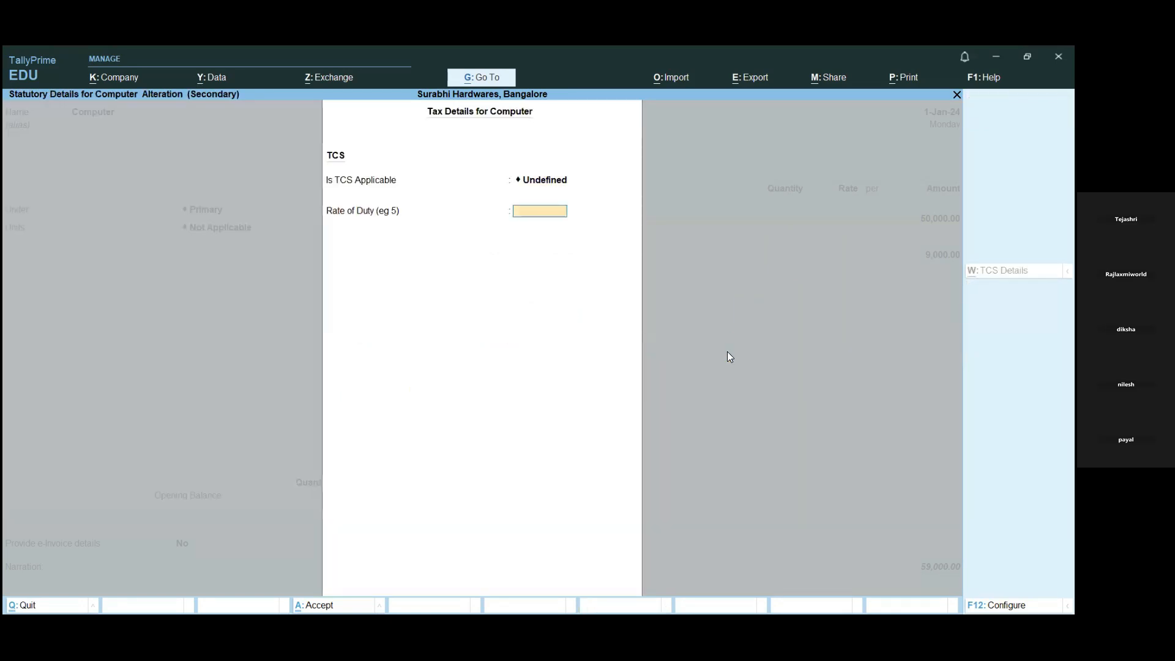
key("Return")
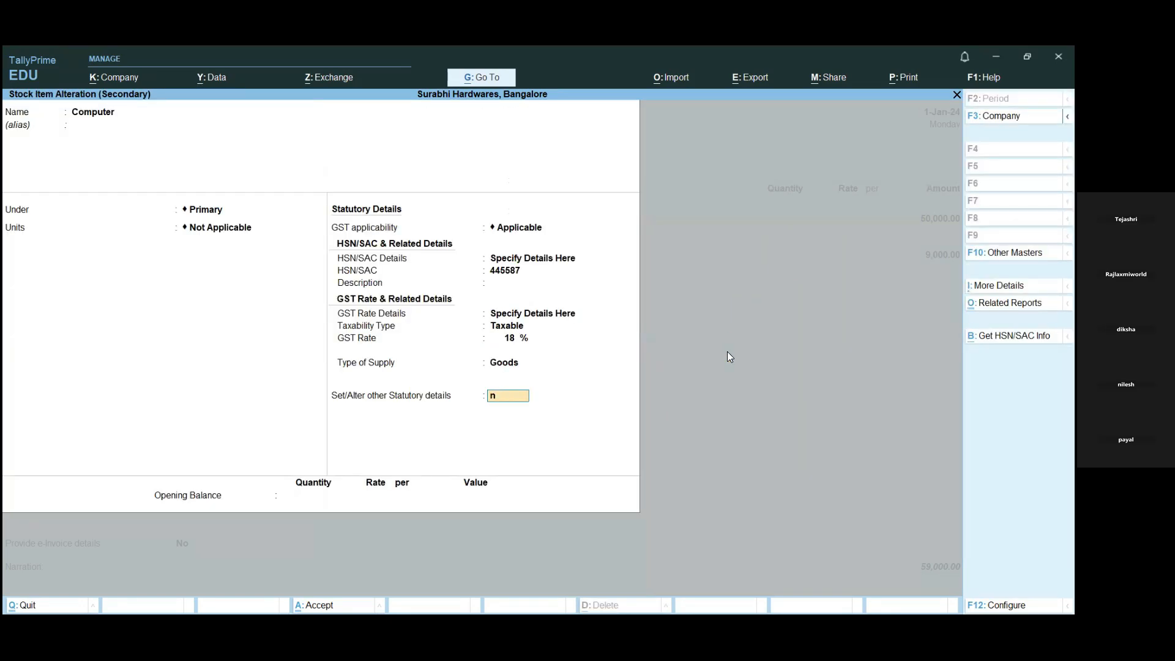
key("n")
key("Return")
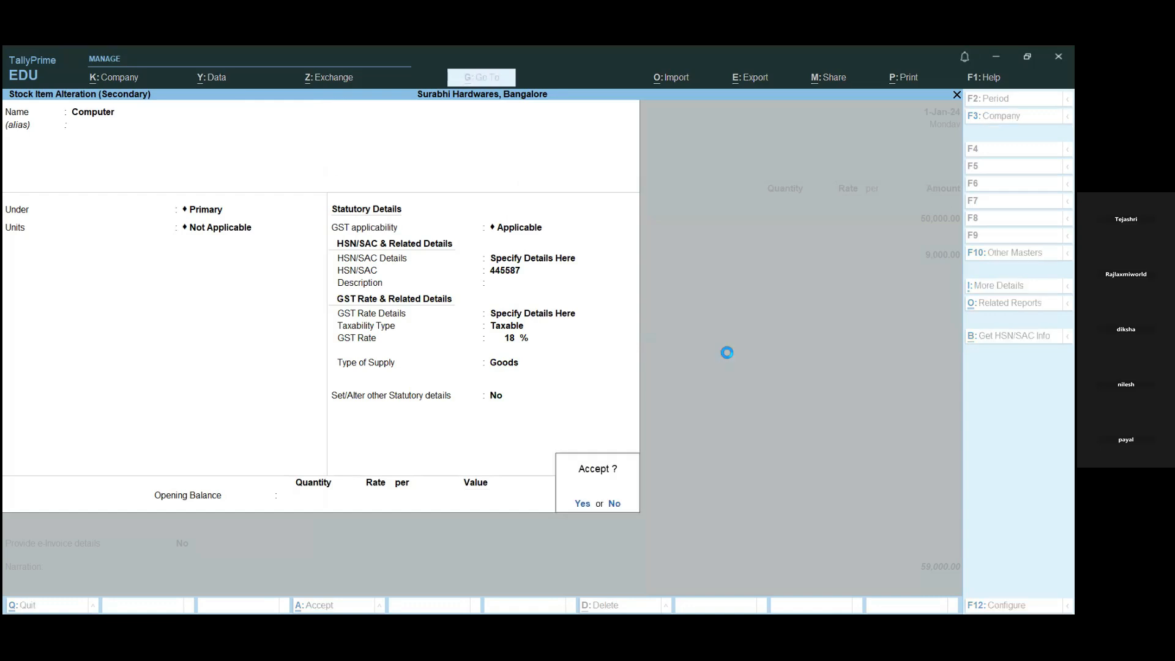
key("Return")
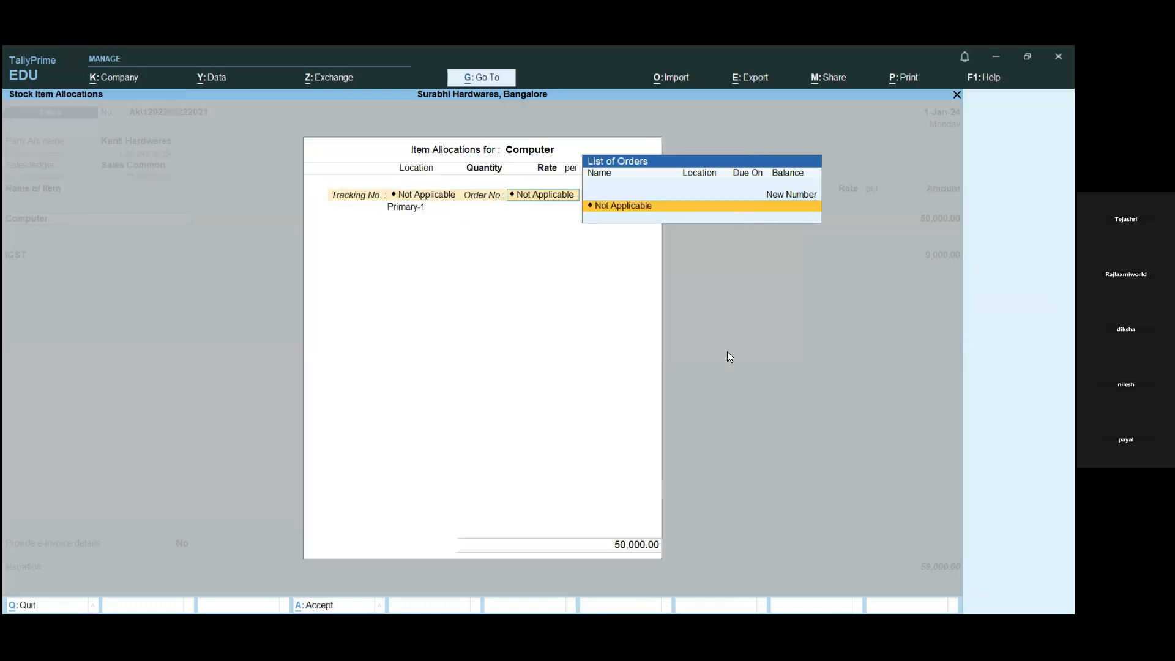
- Keep the Computer item allocation and the IGST entry of the Kanti Hardwares voucher as recorded, continuing to its bill-wise details
key("Return")
key("Return")
key("Return")
key("Return")
key("Return")
key("Return")
key("Return")
key("Return")
- Keep the New Ref bill-wise reference for Kanti Hardwares and save the sales voucher without generating an e-Invoice
key("Return")
key("Return")
key("Return")
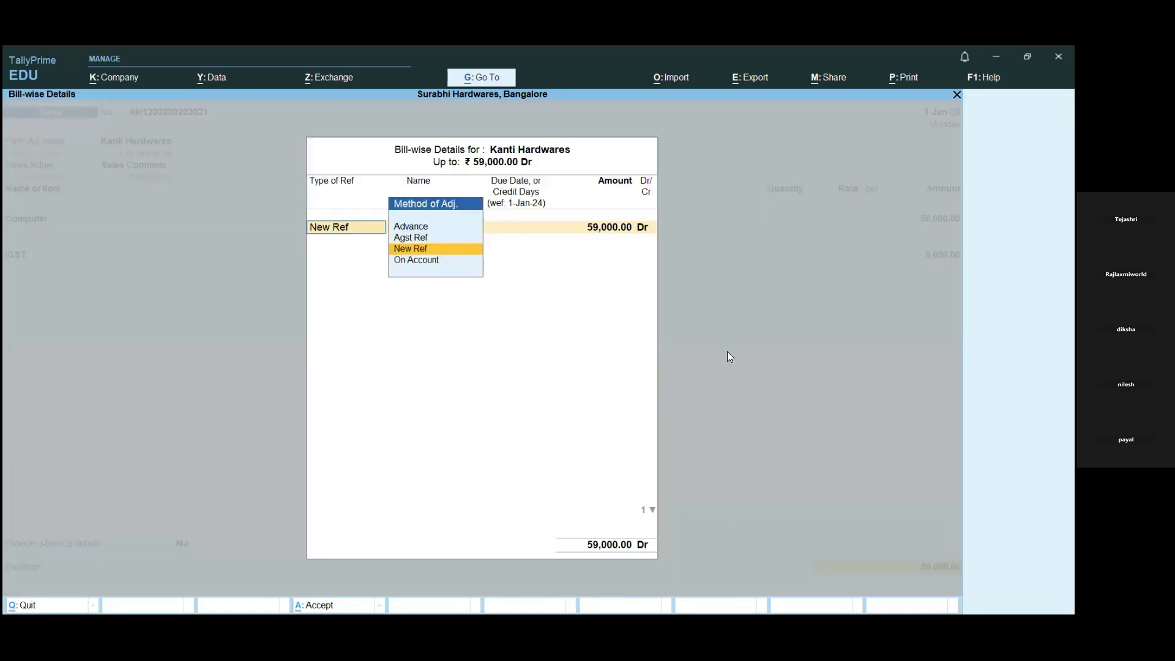
key("Return")
key("Return")
key("Return")
key("Return")
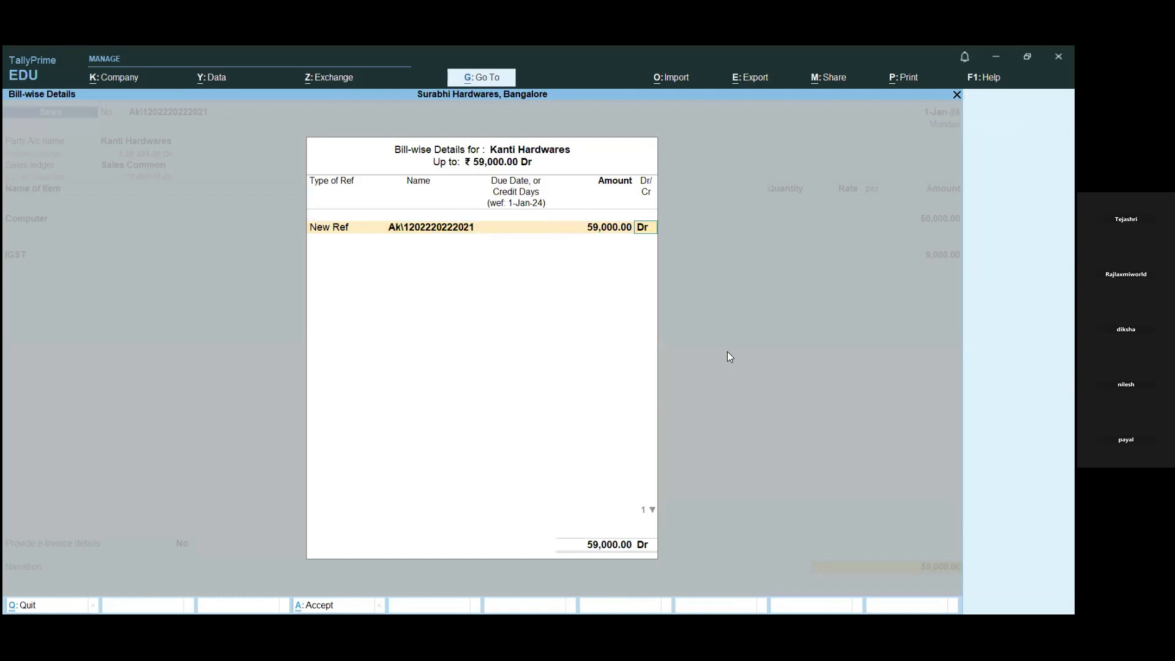
key("Return")
key("Return")
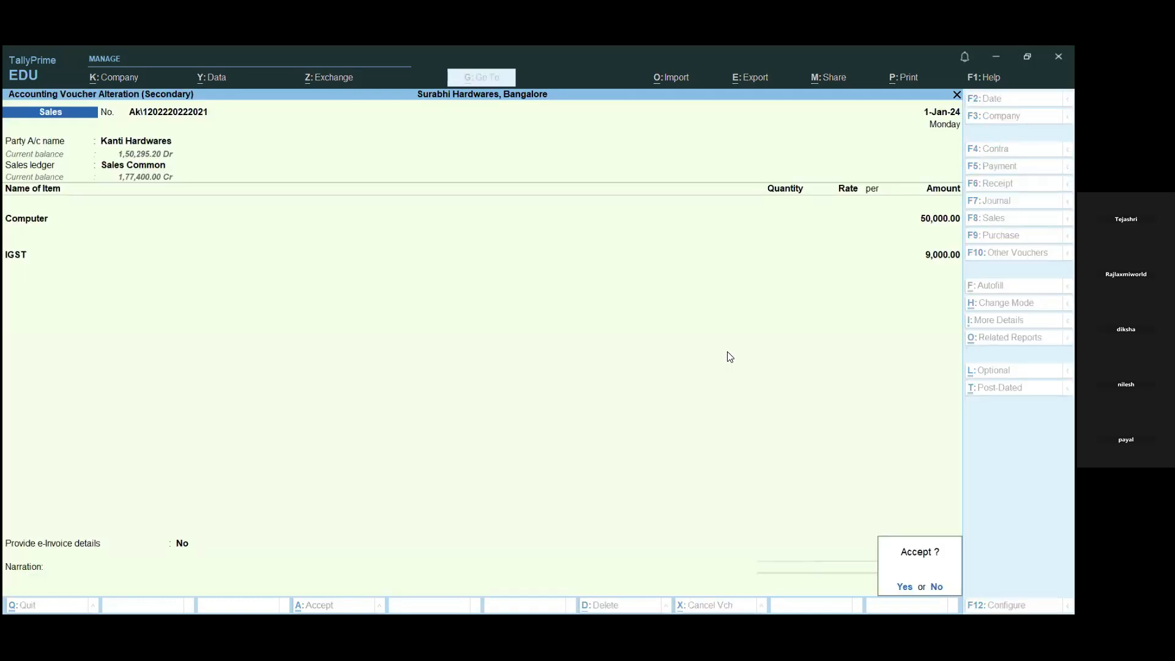
key("Return")
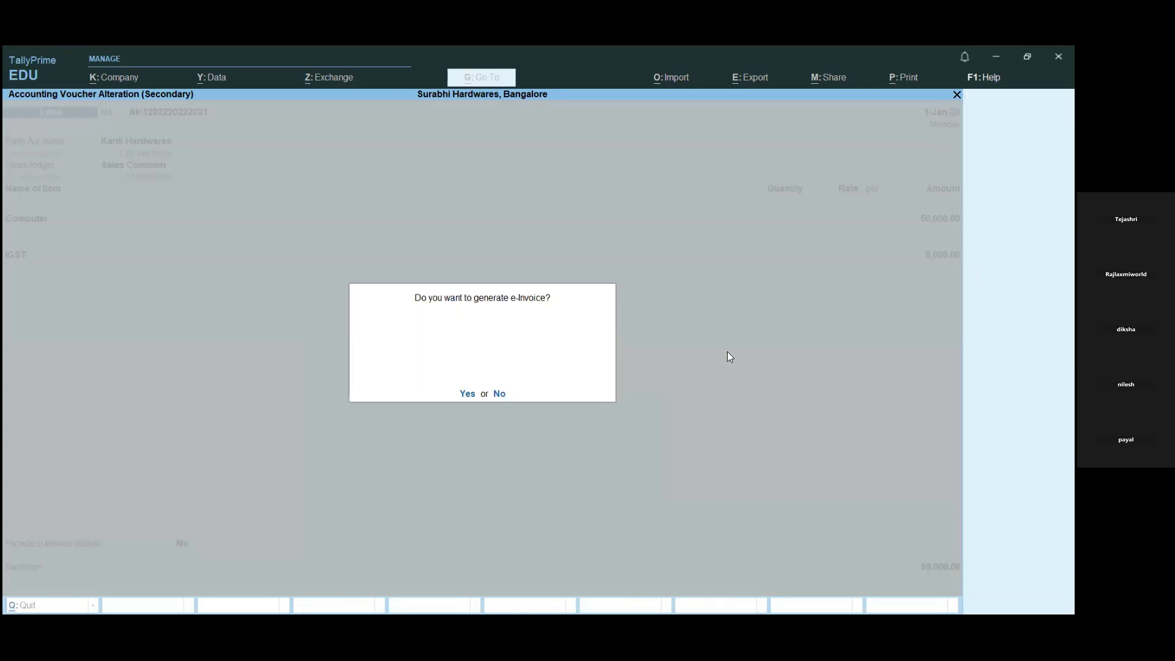
key("n")
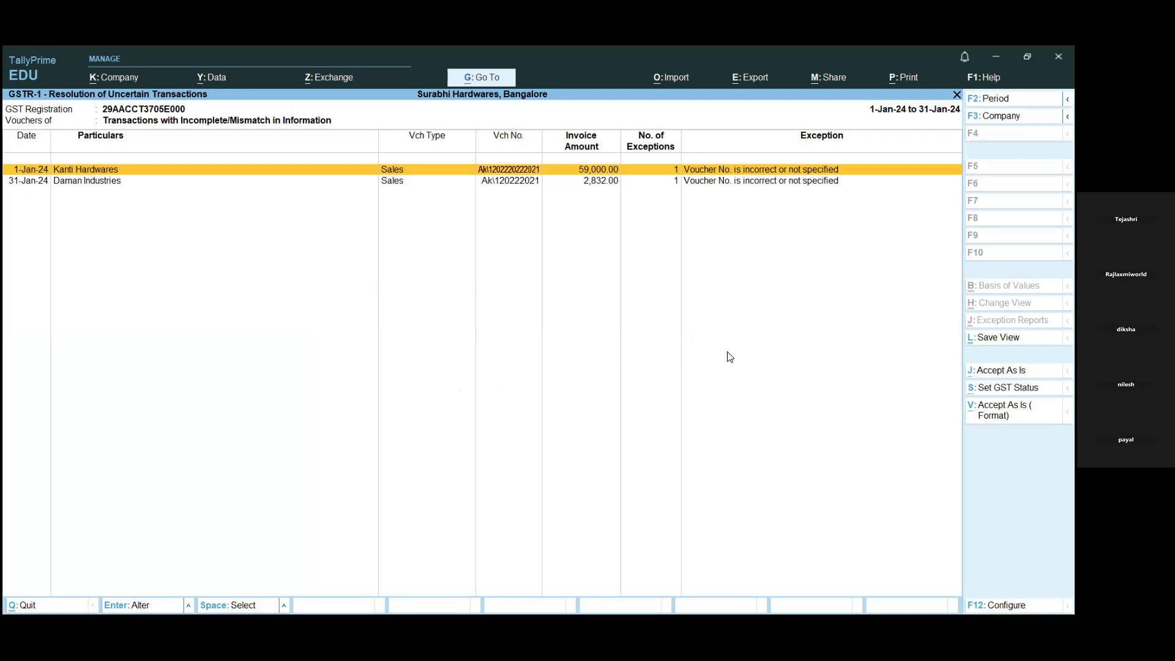
- Reopen the Kanti Hardwares sales voucher from the uncertain transactions and accept its party details without changes
key("Down")
key("Up")
key("Down")
key("Up")
key("Down")
key("Up")
key("Return")
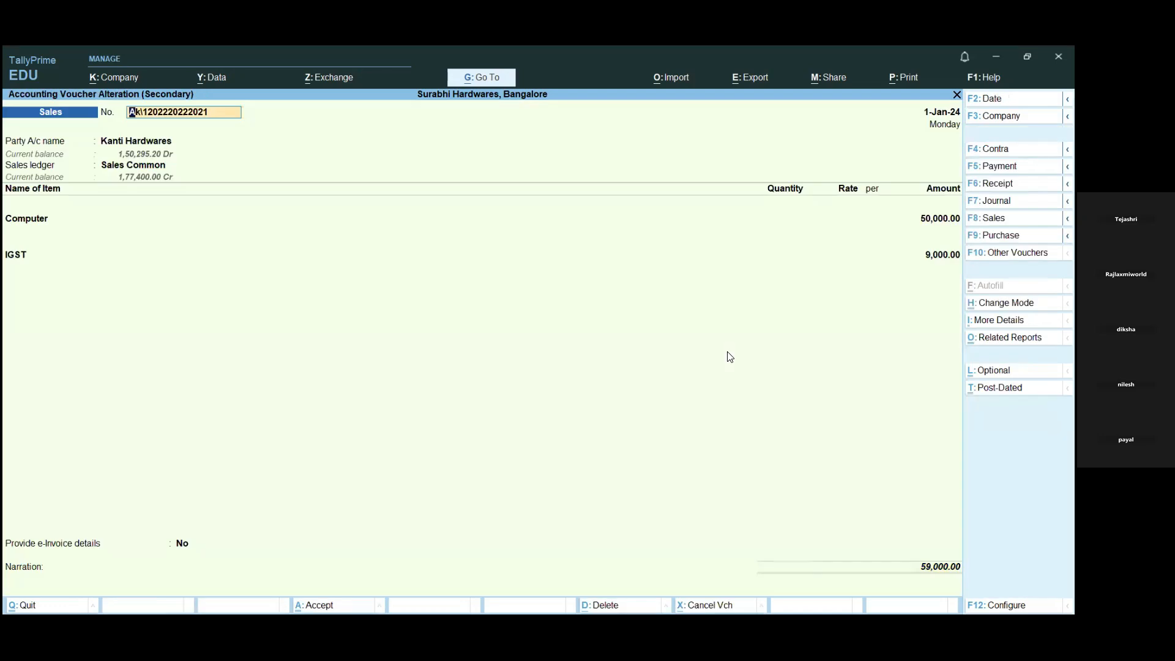
key("Return")
key("Return")
key("Return")
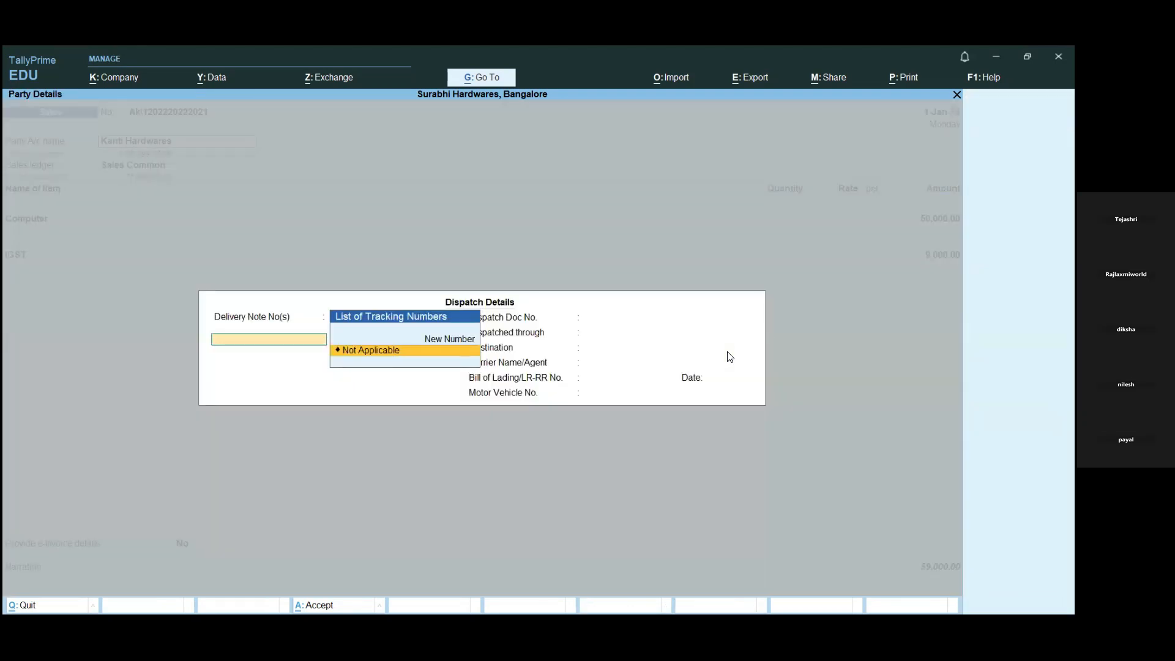
key("Escape")
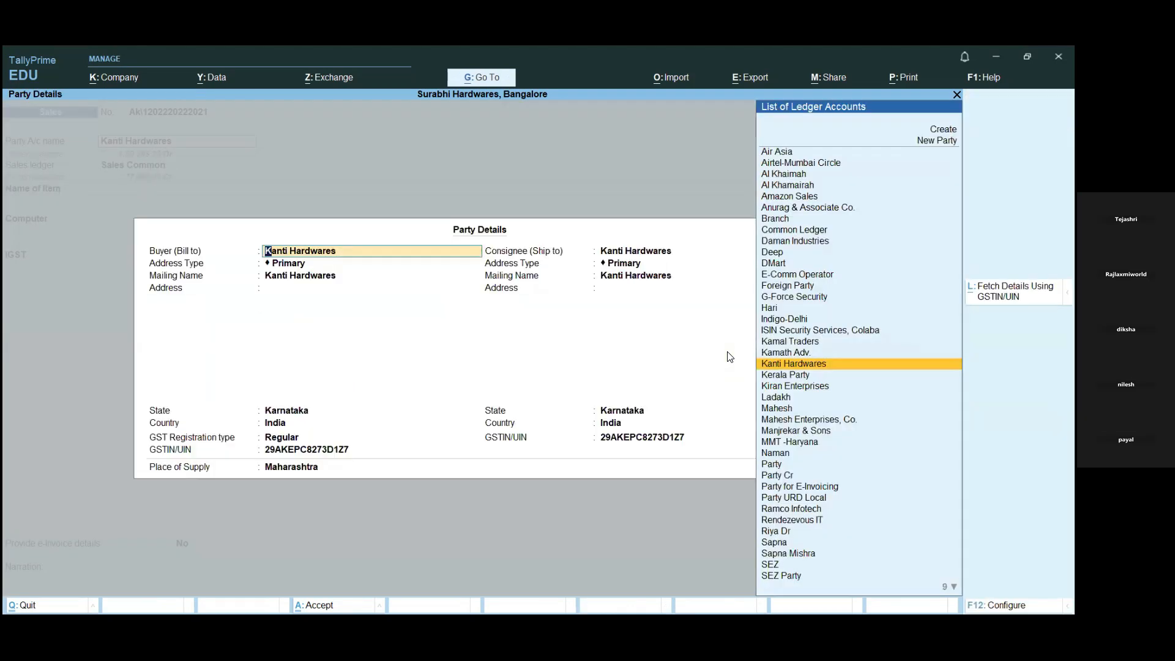
key("ctrl+a")
- Keep the Sales Common ledger, the Computer item allocation and the IGST amount in the Kanti Hardwares voucher
key("Return")
key("Return")
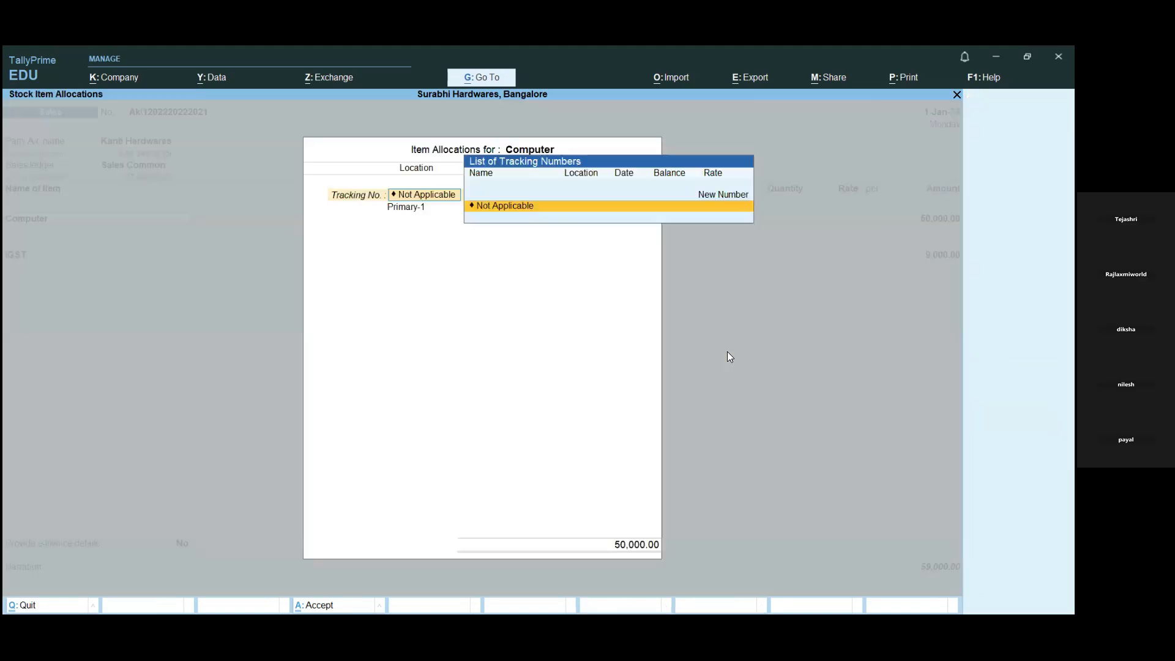
key("Return")
key("Return")
key("Return")
key("Return")
key("Return")
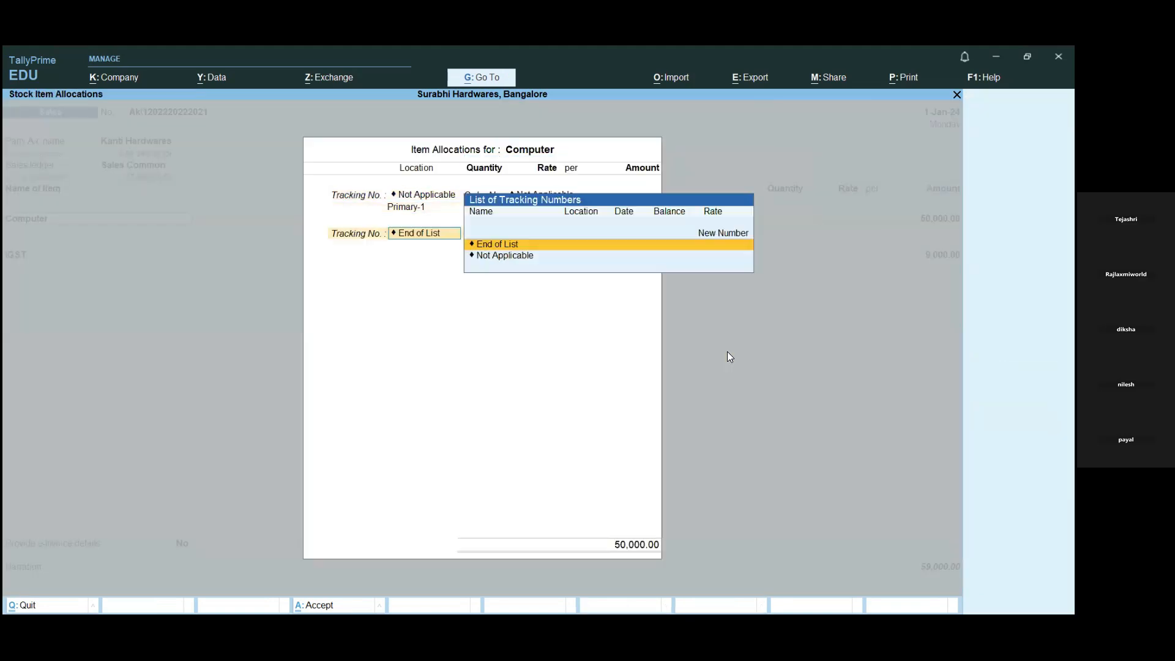
key("Return")
key("Return")
key("Return")
key("Return")
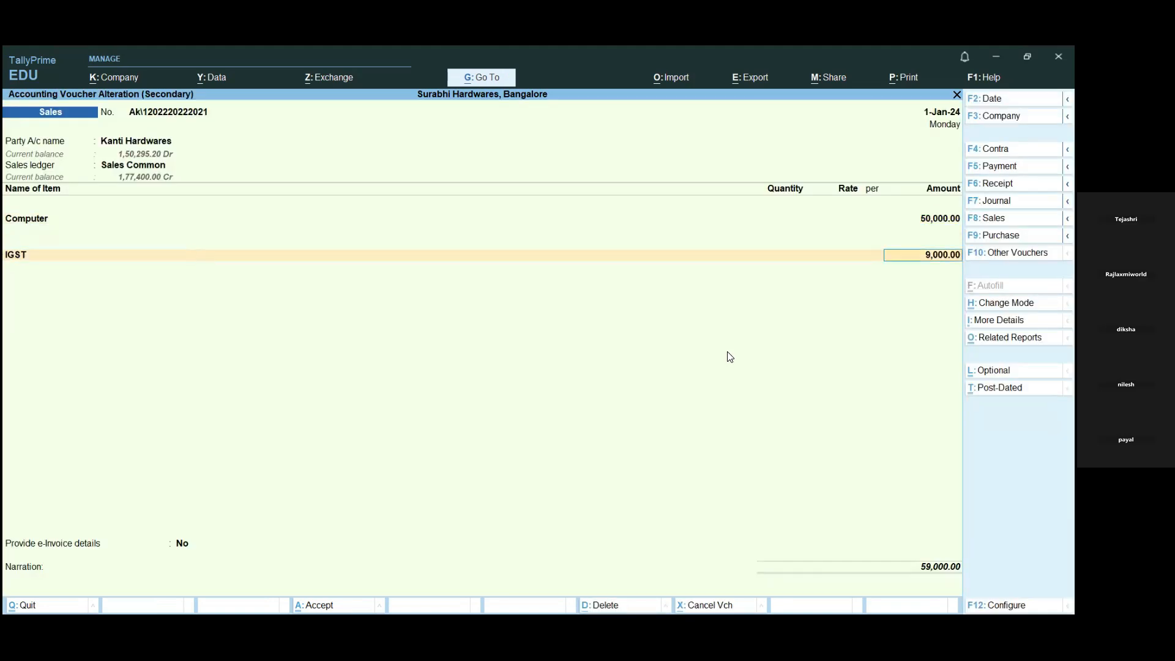
key("Return")
key("Return")
key("Return")
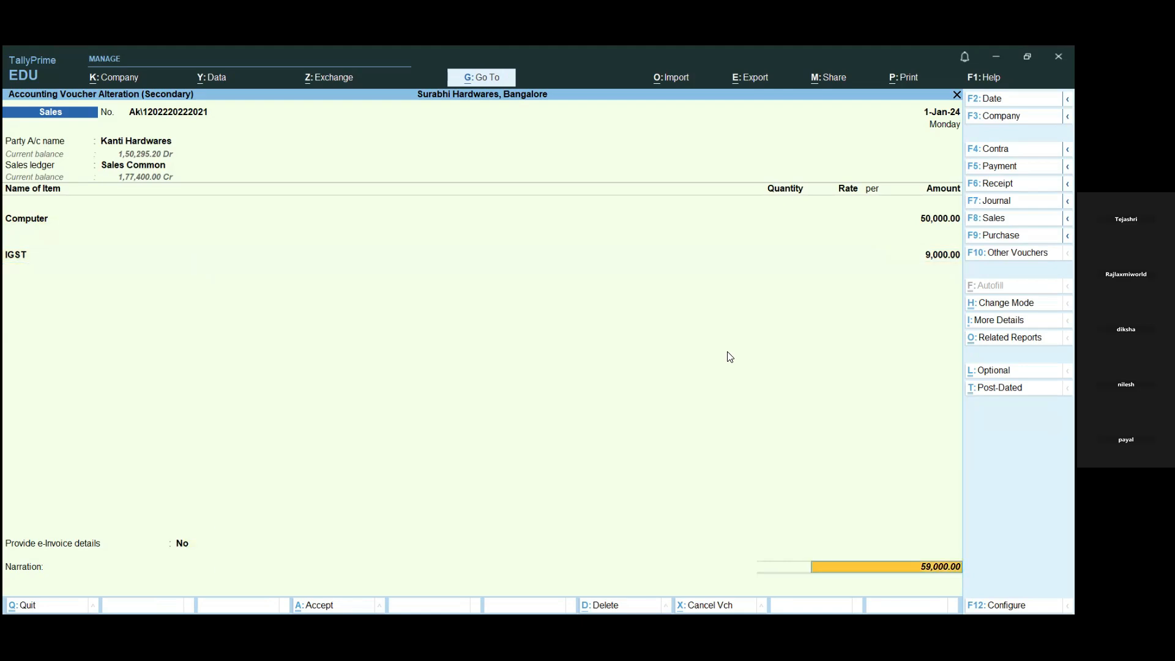
- Confirm the Kanti Hardwares bill-wise details as a New Ref and save the voucher again, declining e-Invoice generation
key("Return")
key("Return")
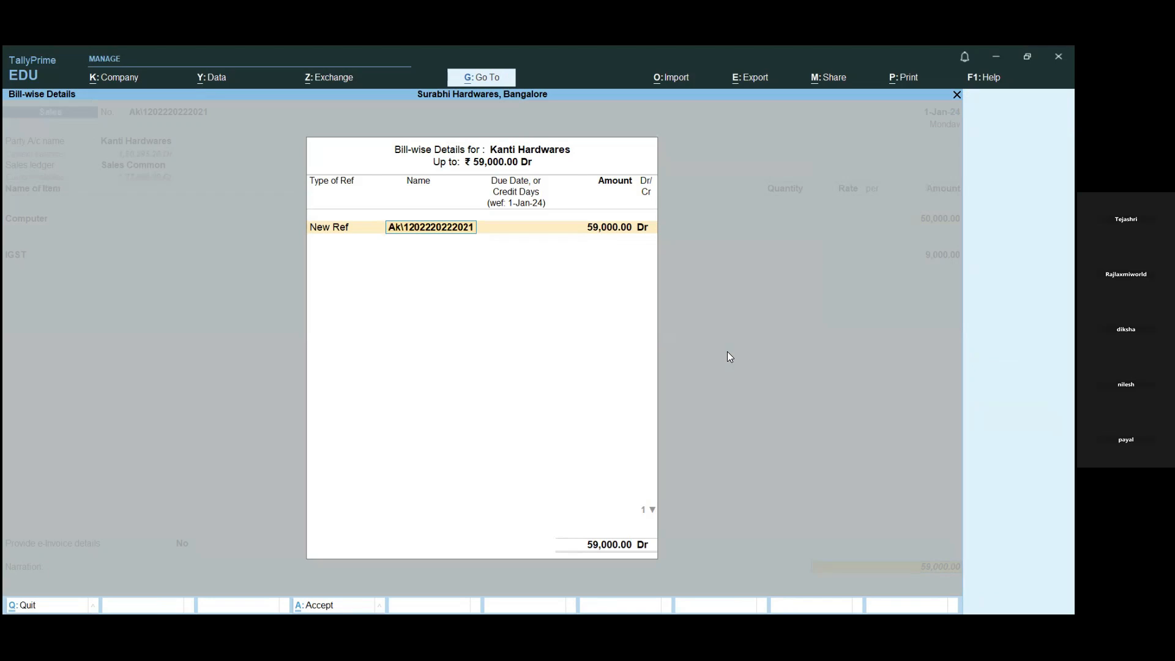
key("Return")
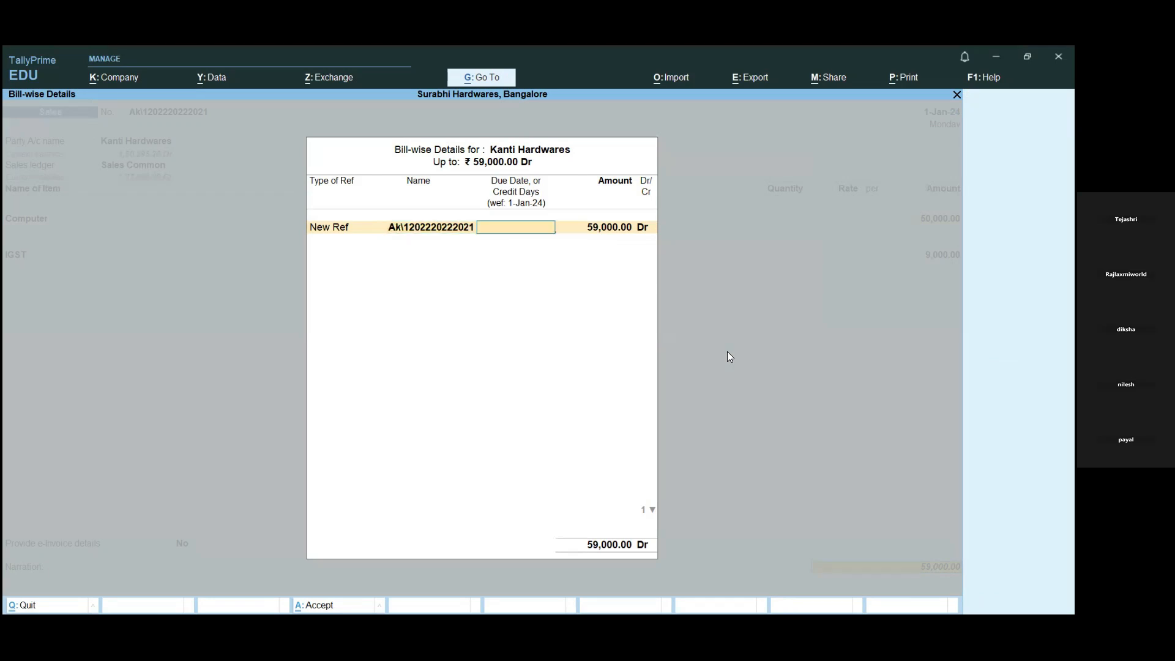
key("BackSpace")
key("Return")
key("Return")
key("Return")
key("Return")
key("Return")
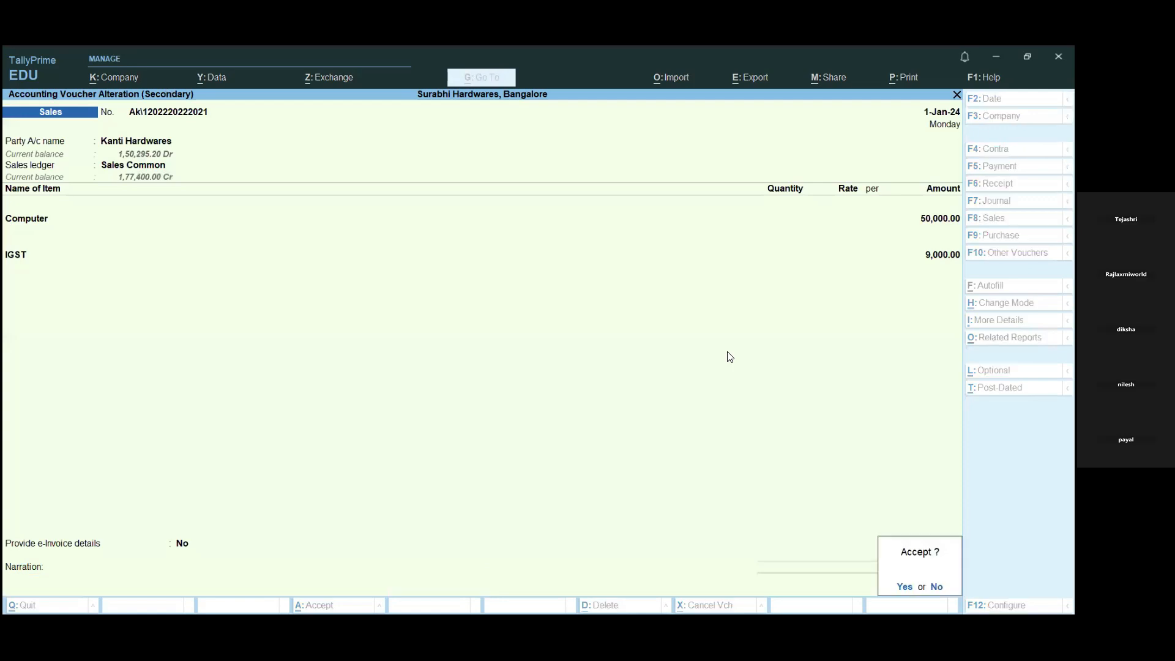
key("Return")
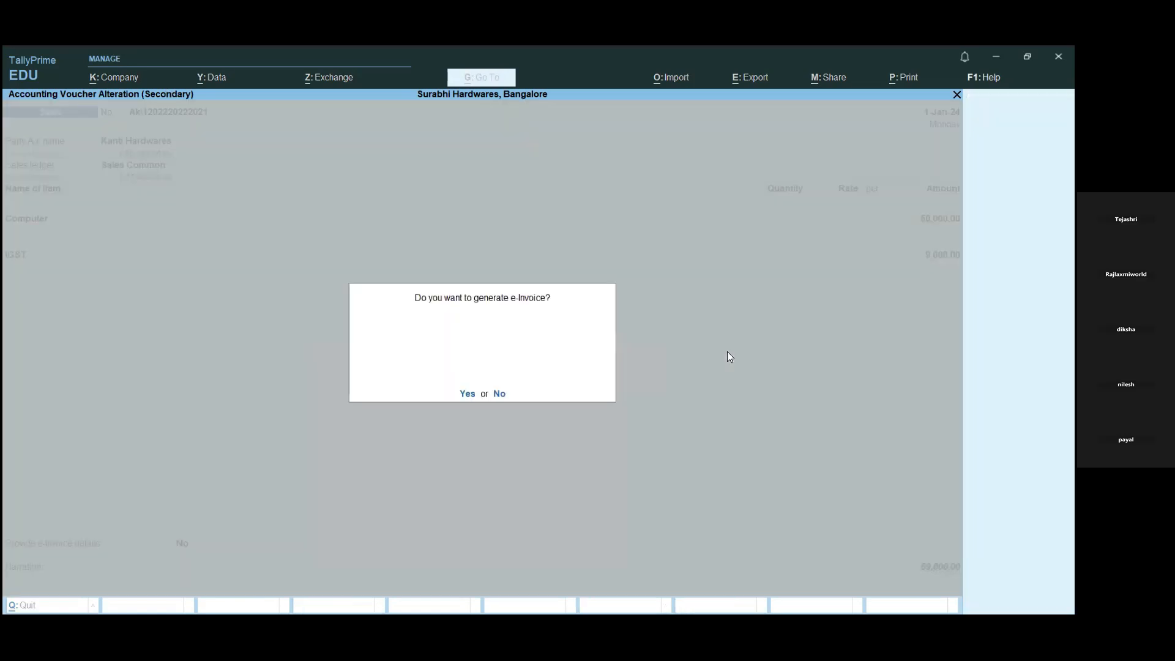
key("n")
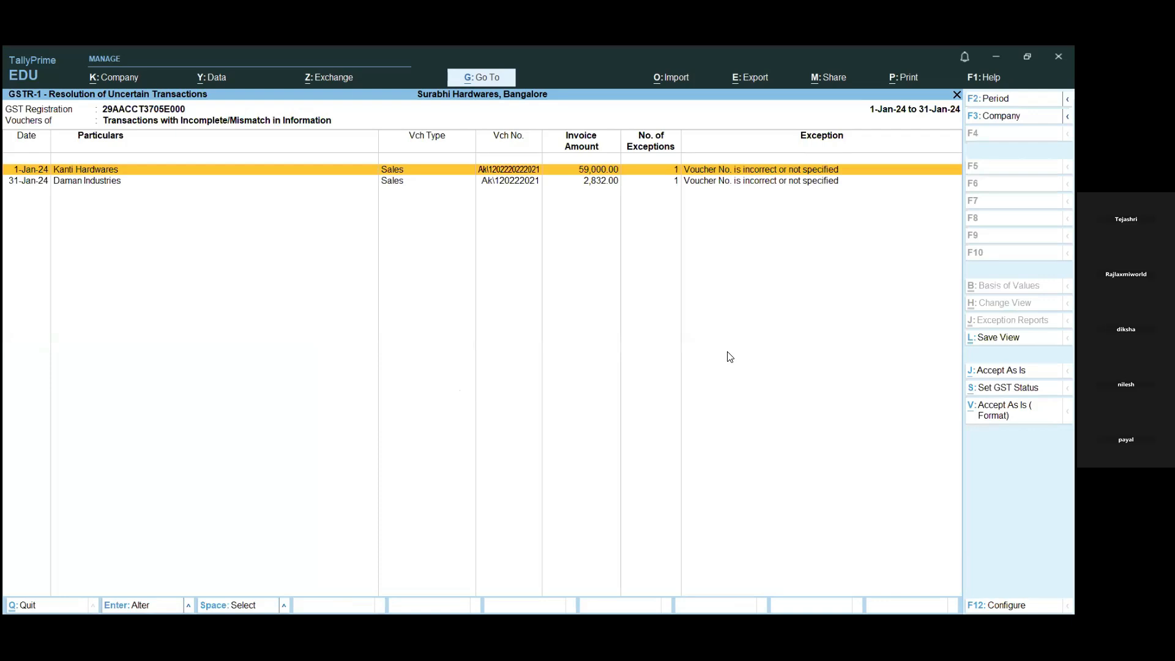
- Open the Daman Industries sales voucher from the uncertain transactions and continue past its dispatch details to the party details
key("Down")
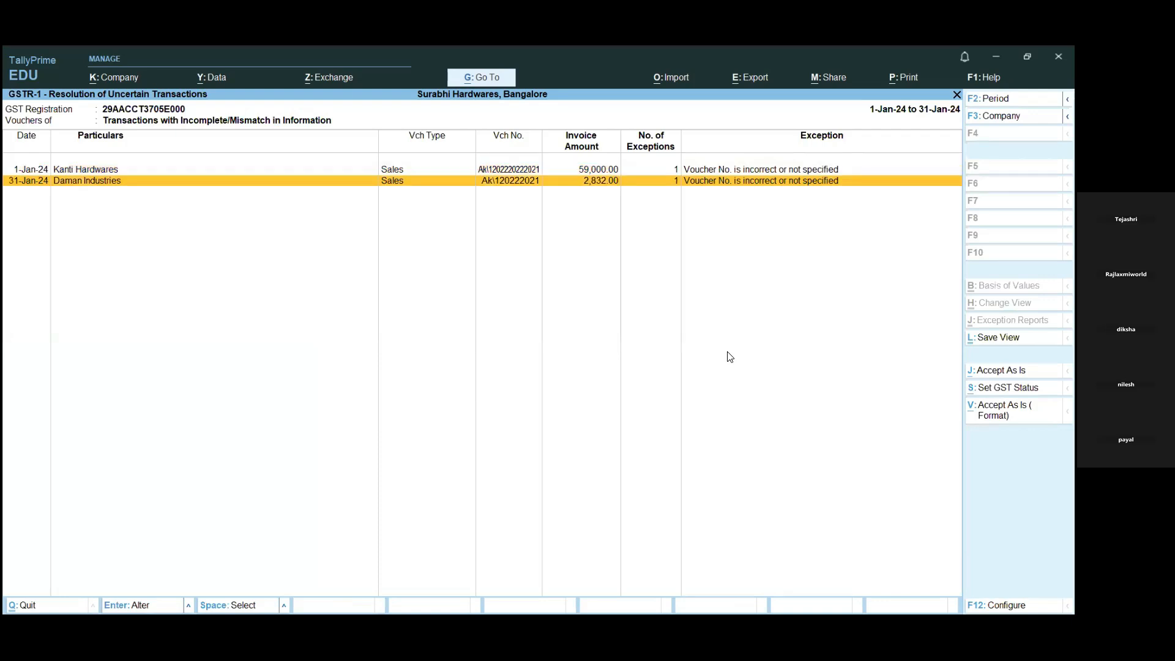
key("Return")
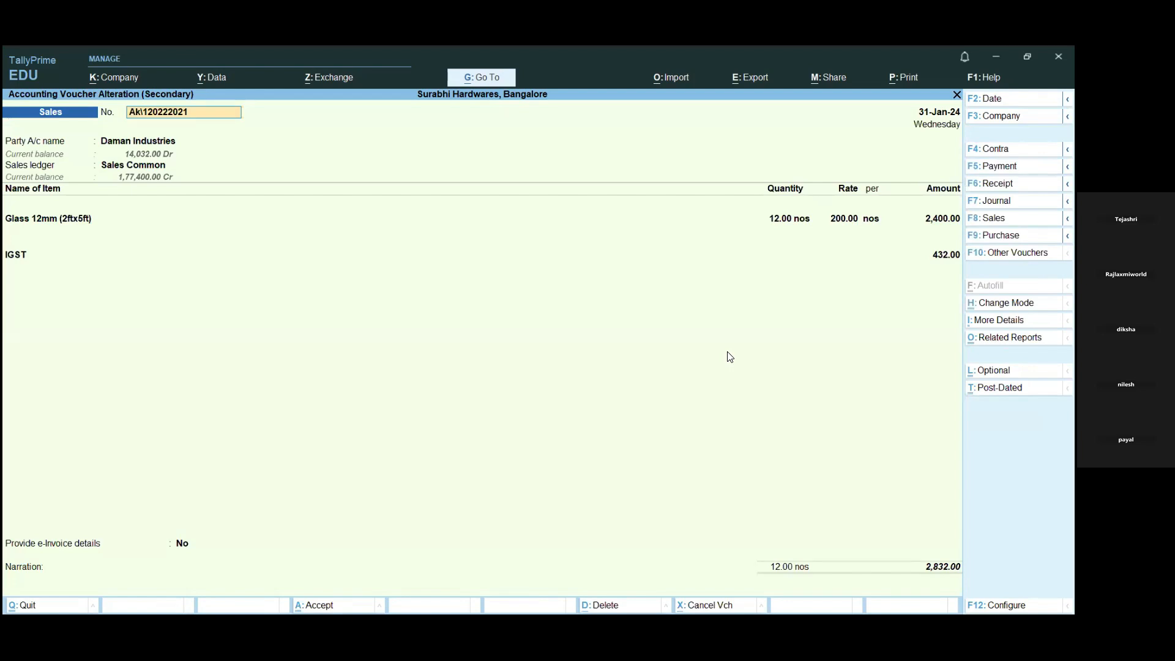
key("Return")
key("Return")
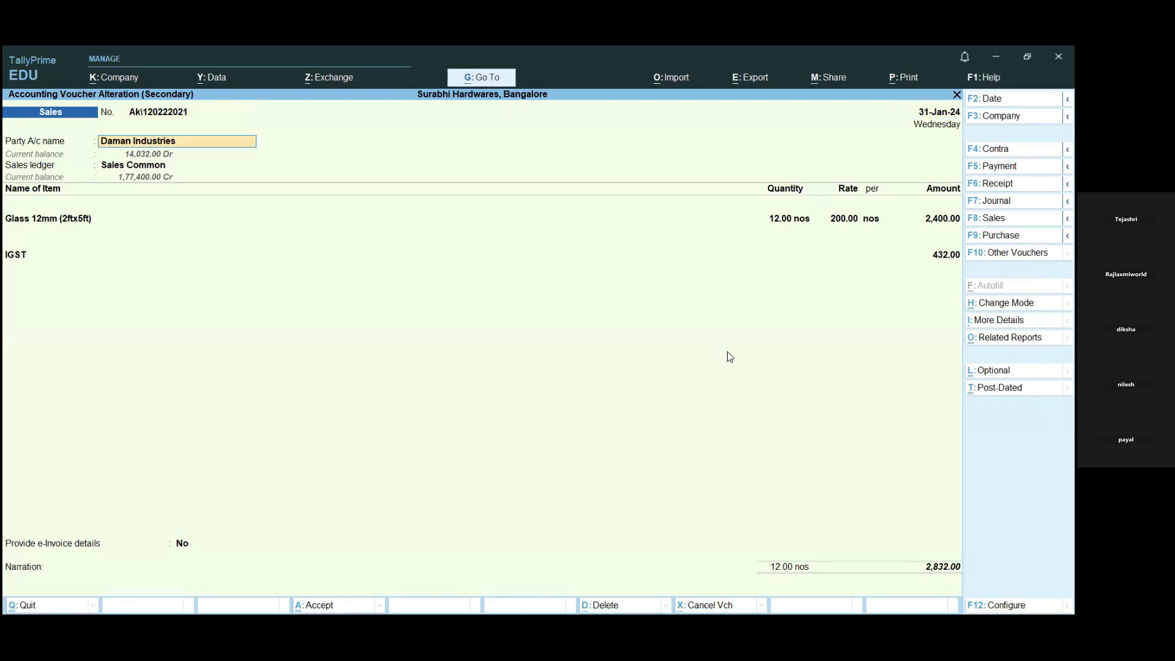
key("Return")
key("ctrl+a")
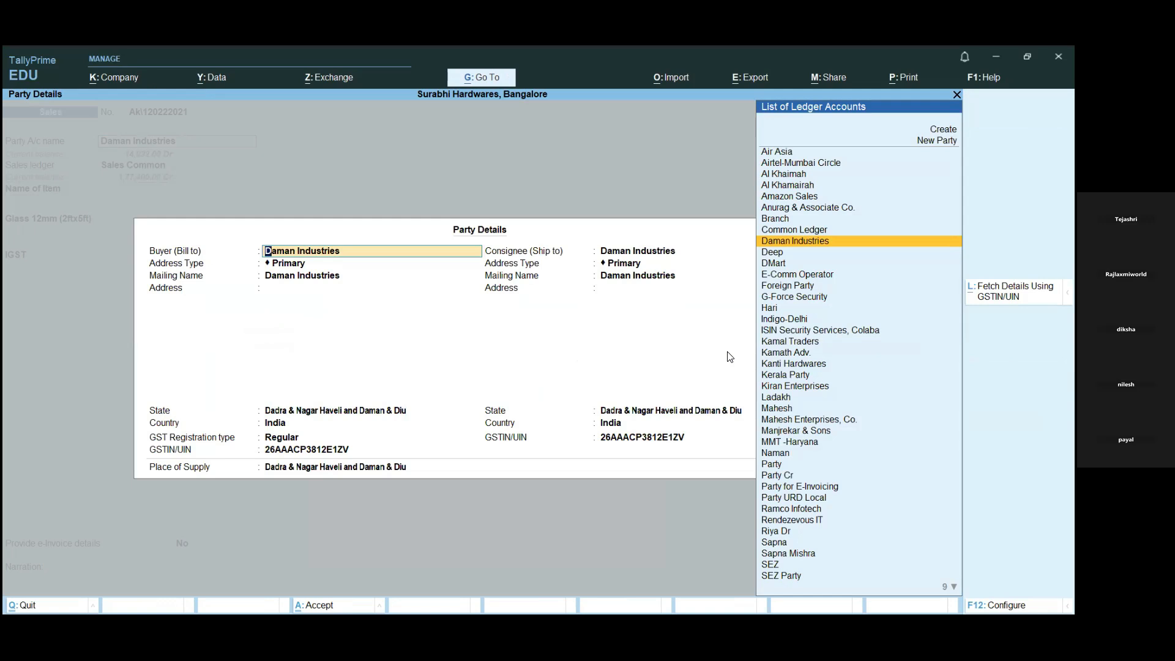
- Accept the Daman Industries party details and keep the voucher's ledger, Glass 12mm item and IGST entries, with e-Invoice details at No
key("ctrl+a")
key("Return")
key("Return")
key("Return")
key("Return")
key("Return")
key("Return")
key("Return")
key("Return")
key("Return")
key("Return")
key("Return")
key("Return")
key("Return")
key("Return")
key("Return")
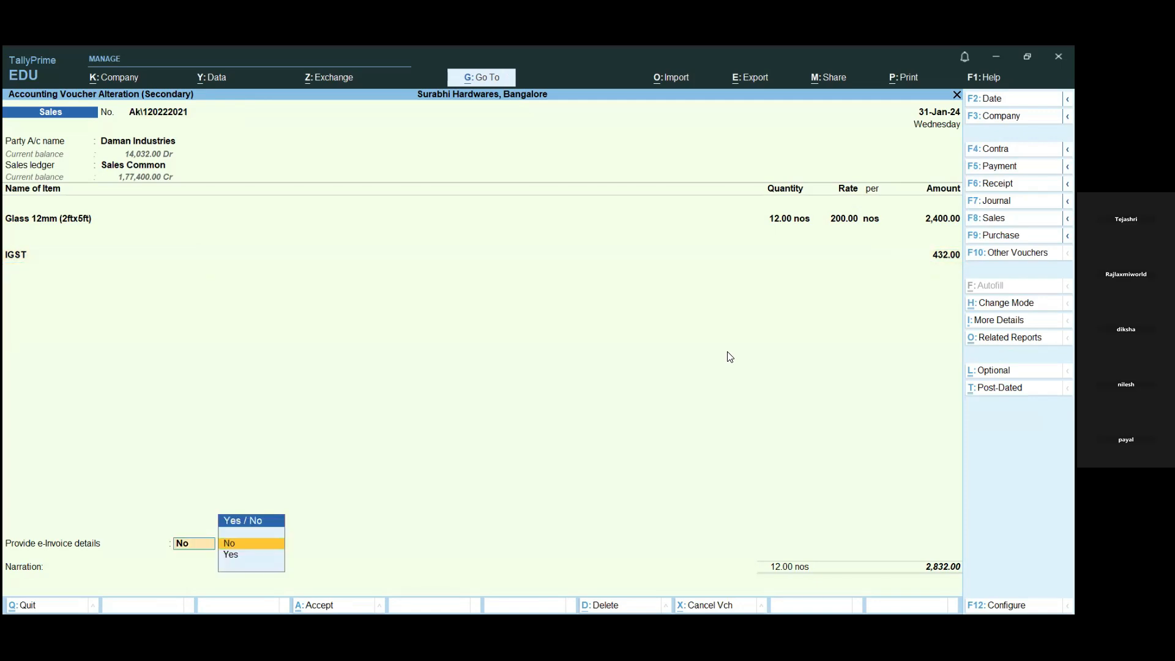
key("Return")
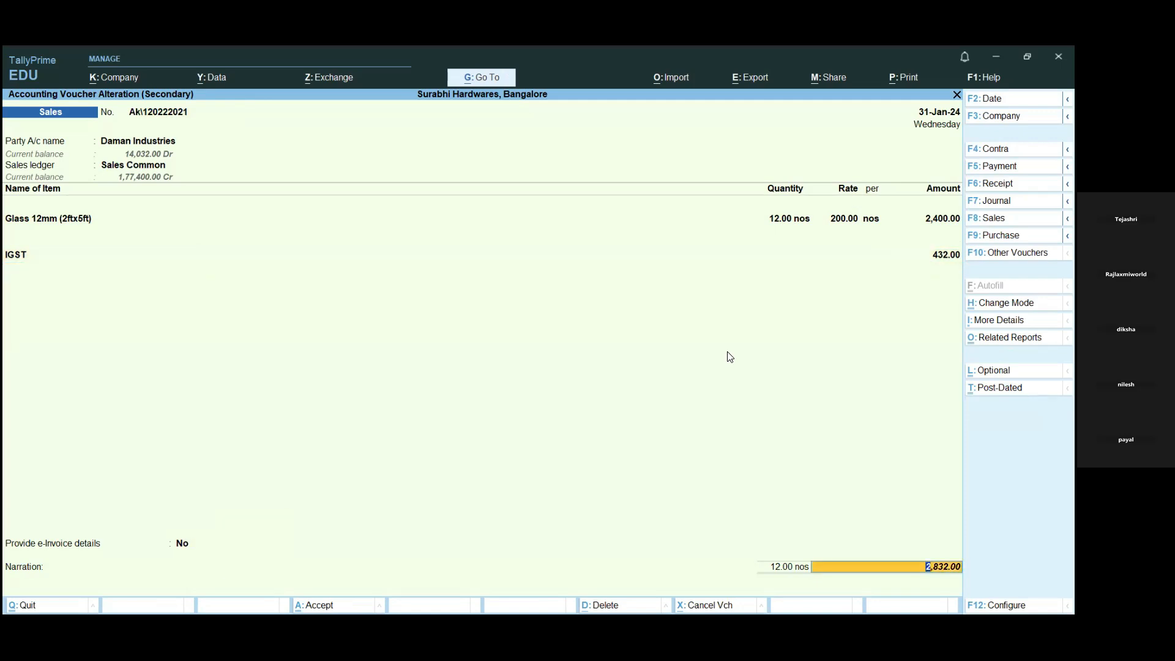
- Confirm the Daman Industries bill-wise details as a New Ref and save the voucher, declining e-Invoice generation
key("Return")
key("Return")
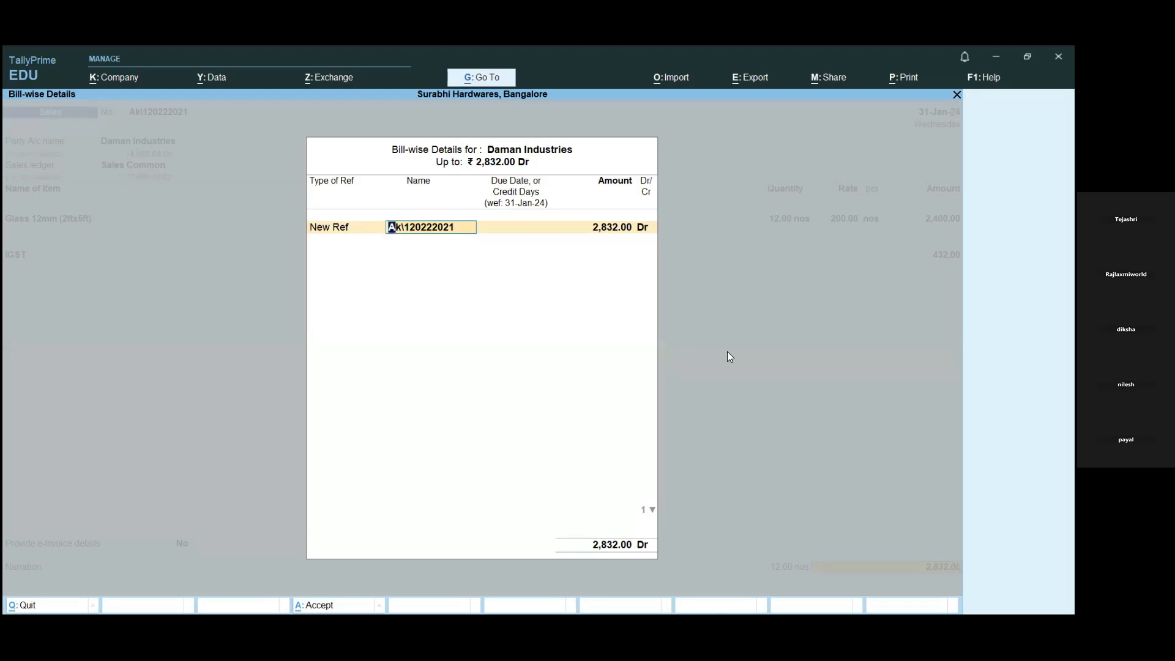
key("Return")
key("Return")
key("Return")
key("Return")
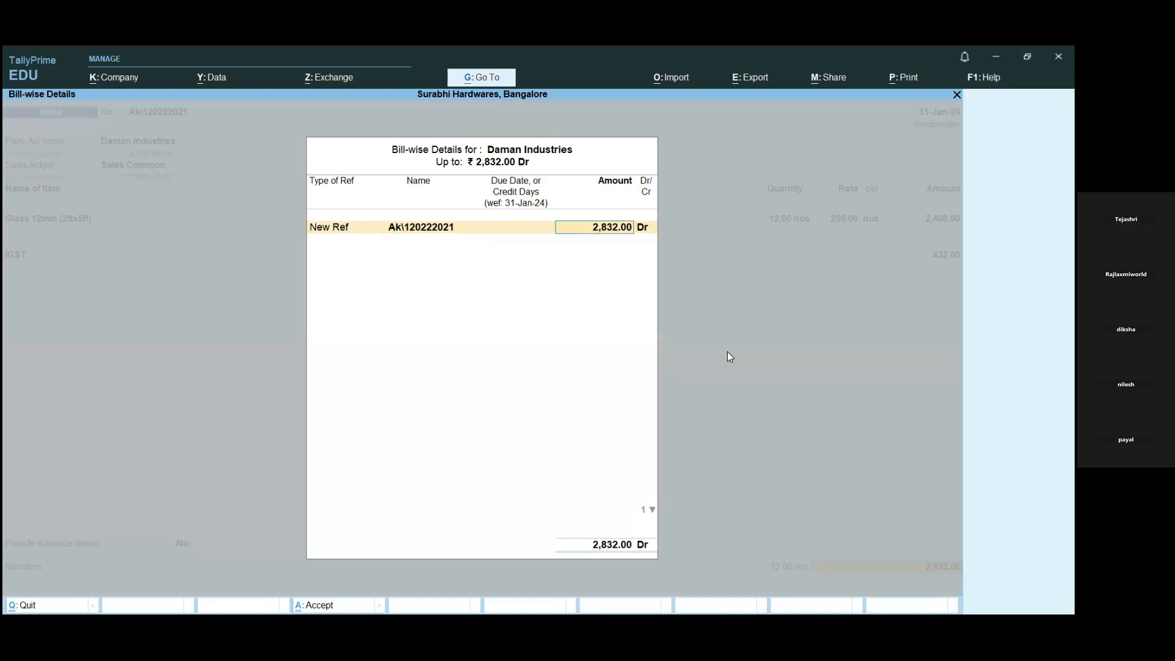
key("Return")
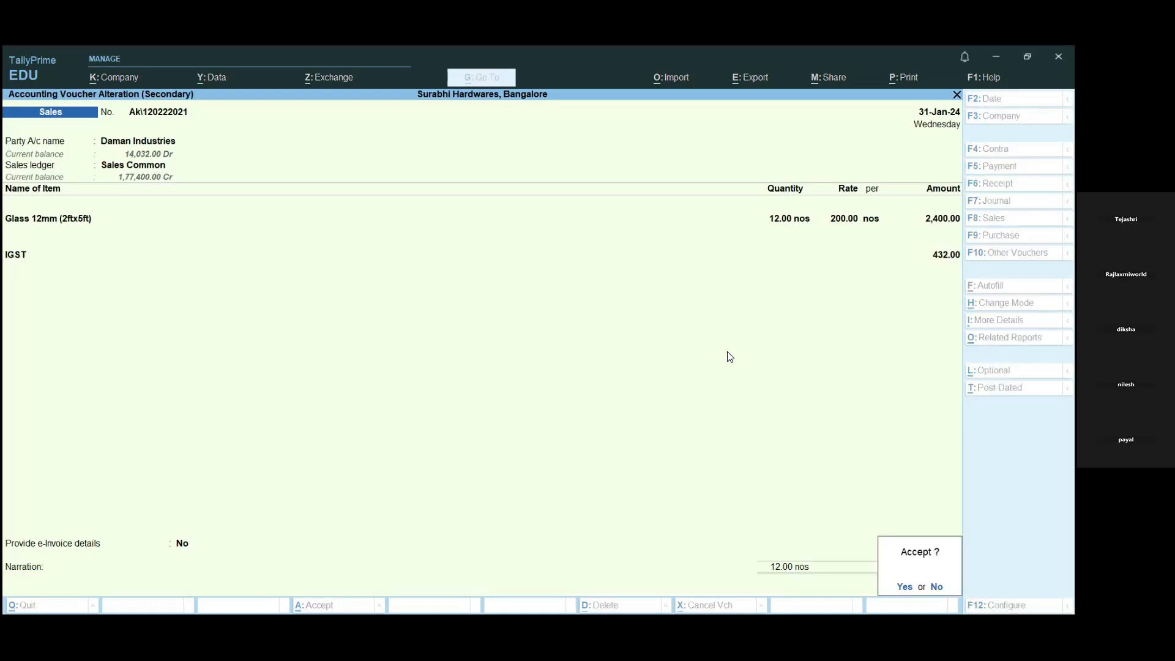
key("Return")
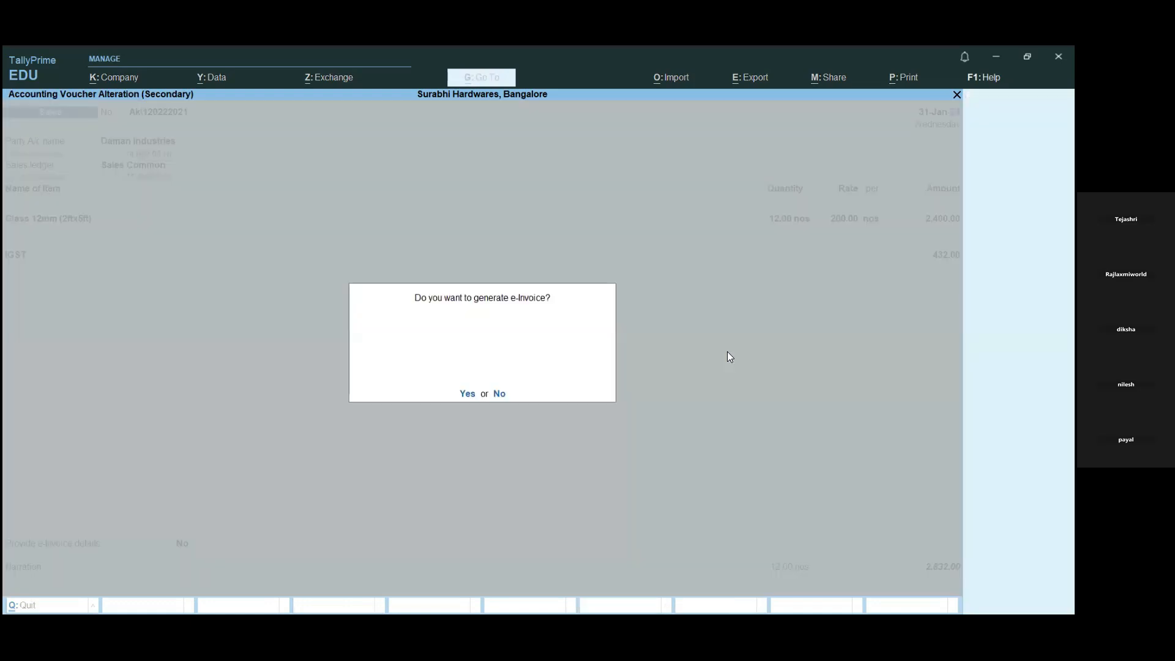
key("n")
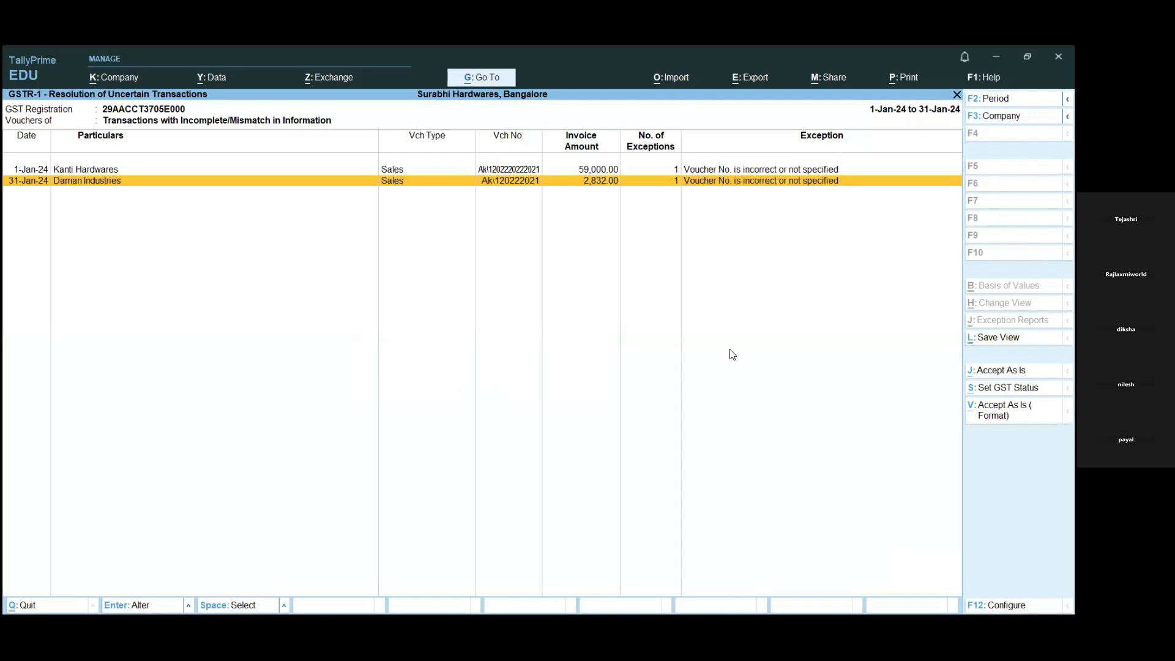
- Select the Daman Industries voucher in the uncertain transactions and accept its voucher number exception as is
key("Up")
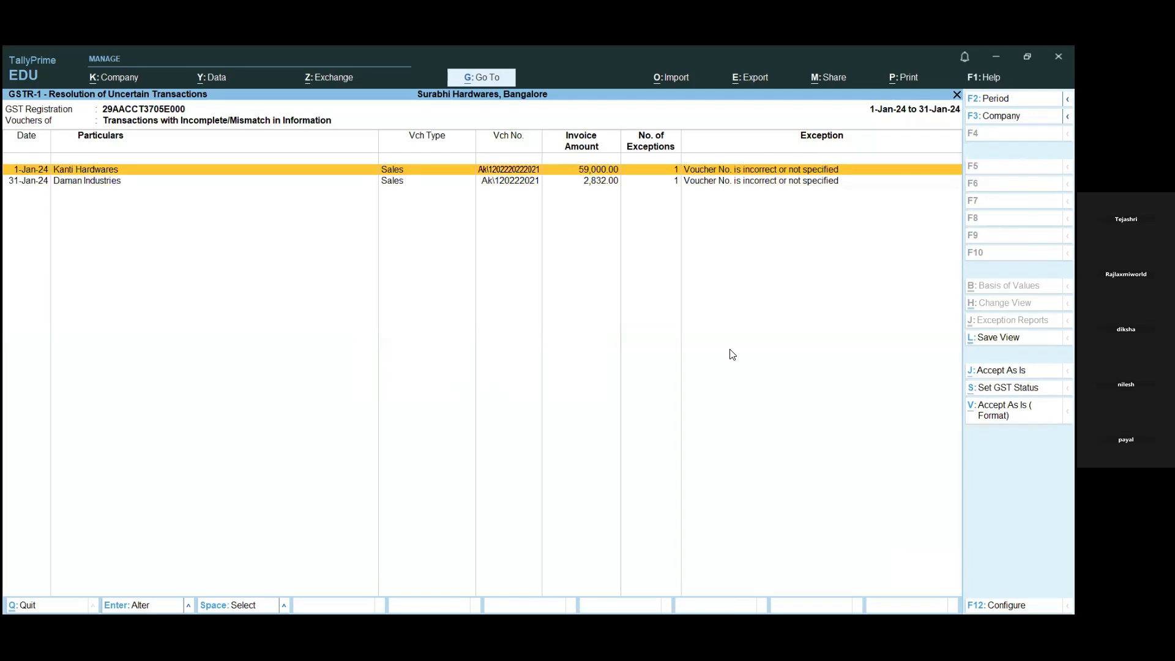
key("Down")
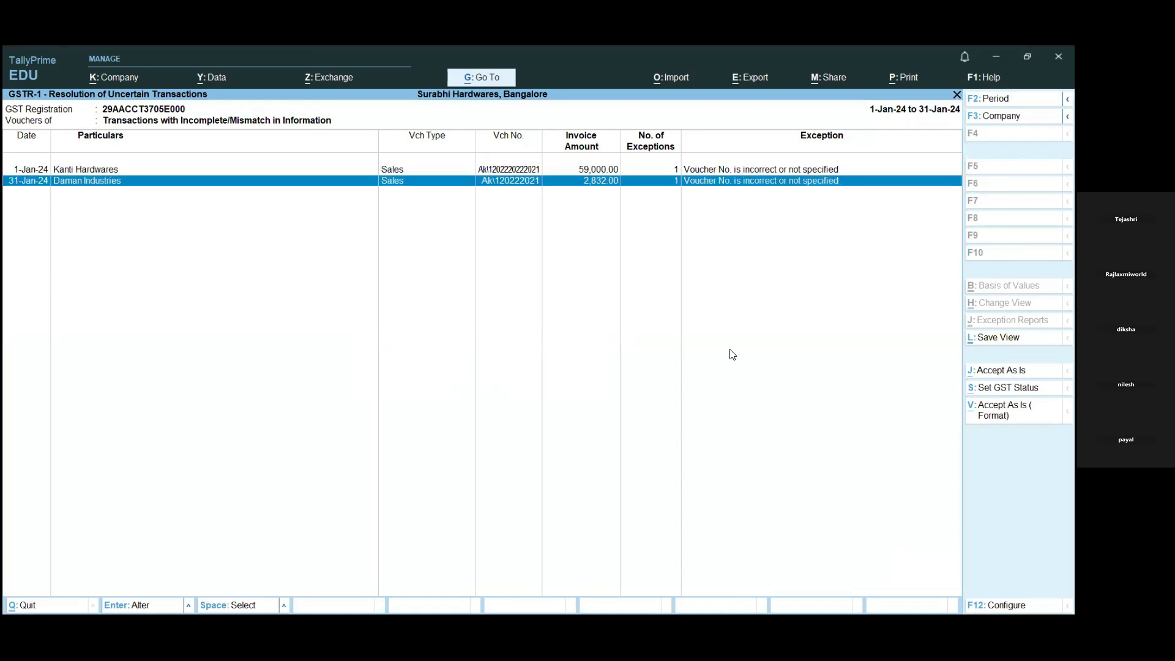
key("space")
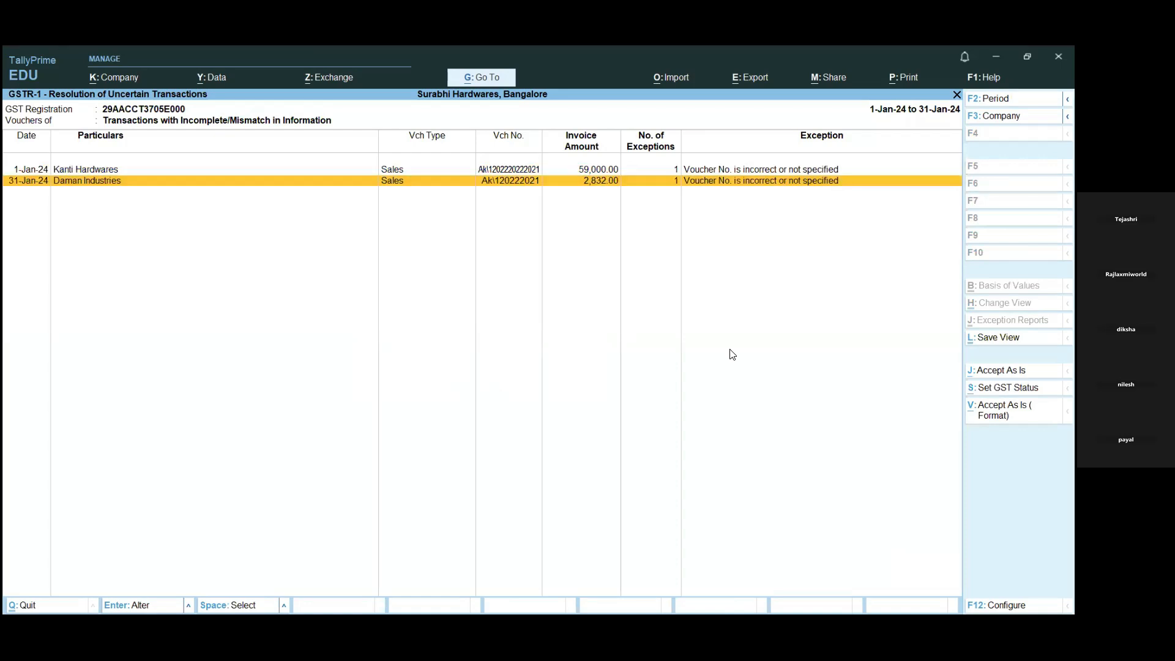
key("Up")
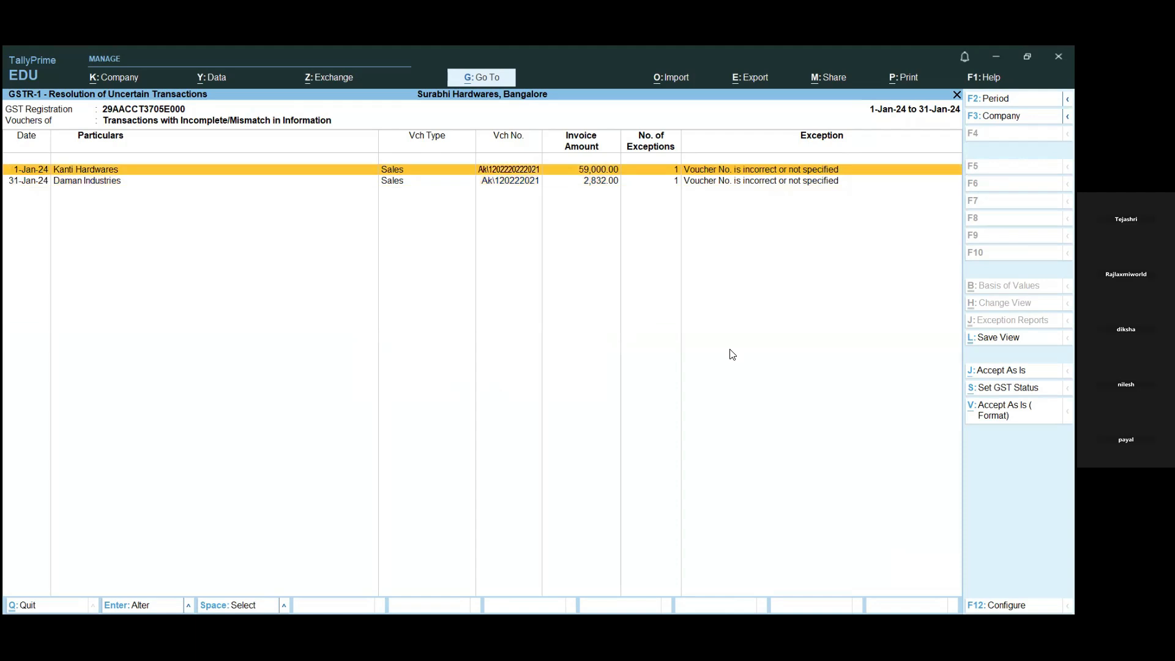
key("Down")
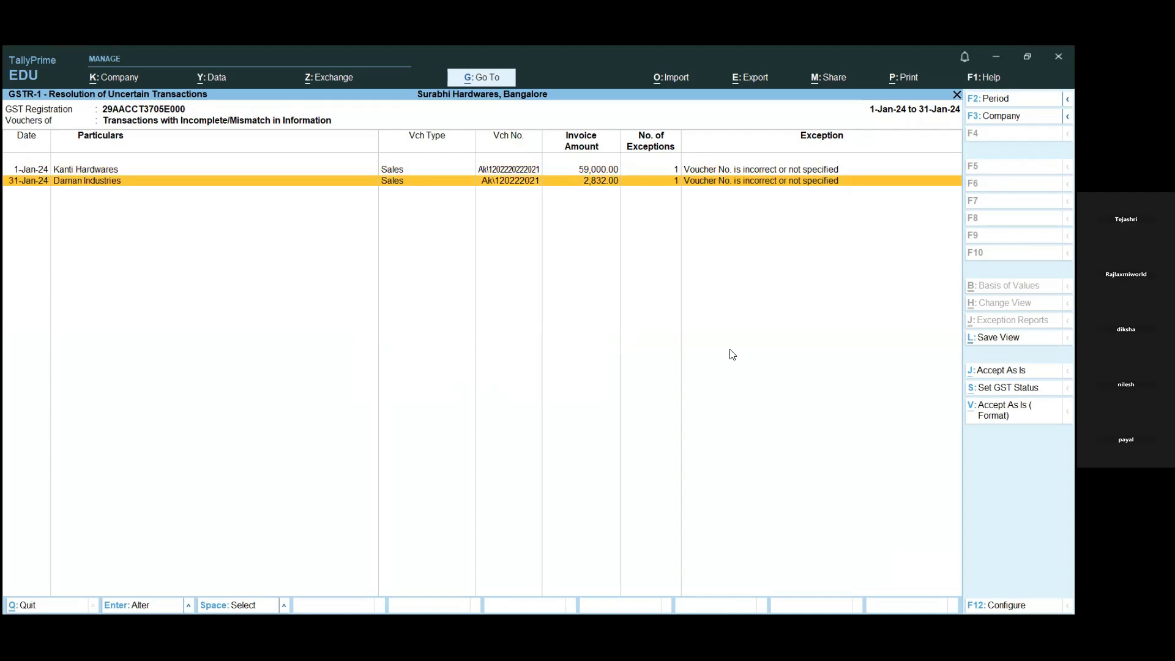
key("space")
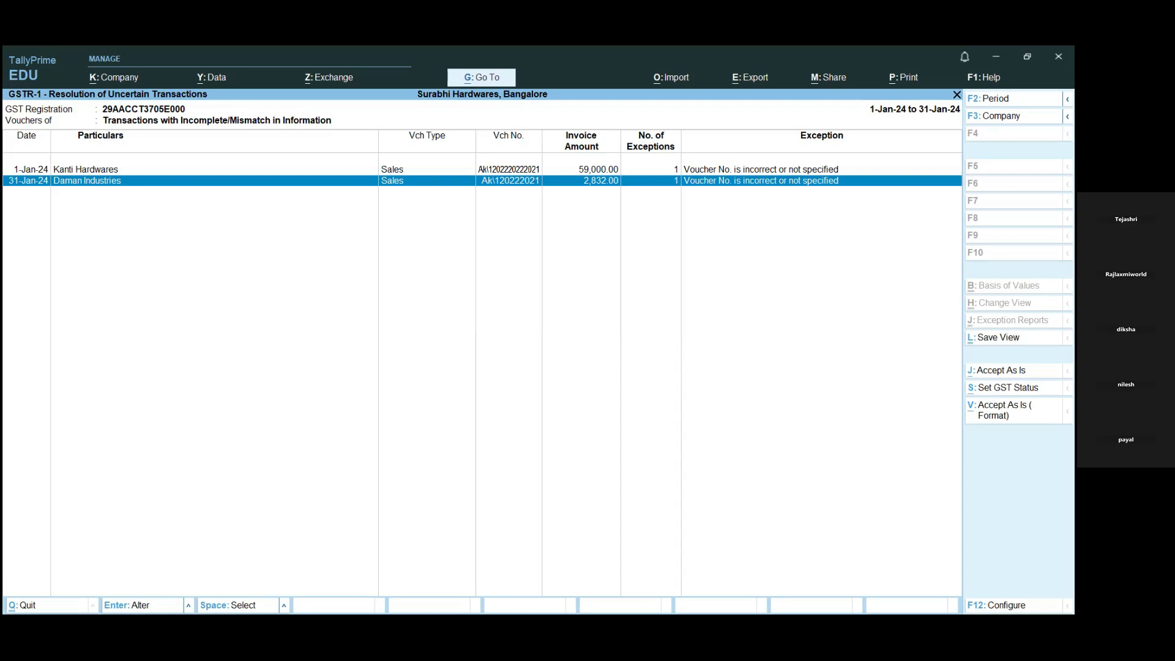
key("alt+Tab")
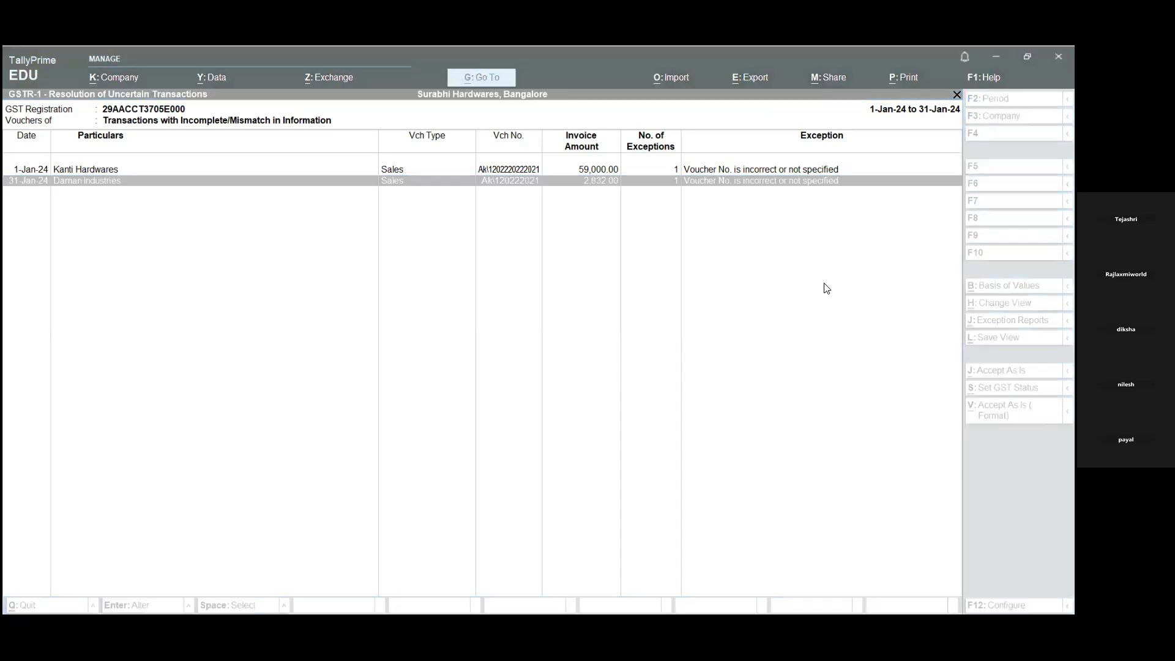
left_click(844, 229)
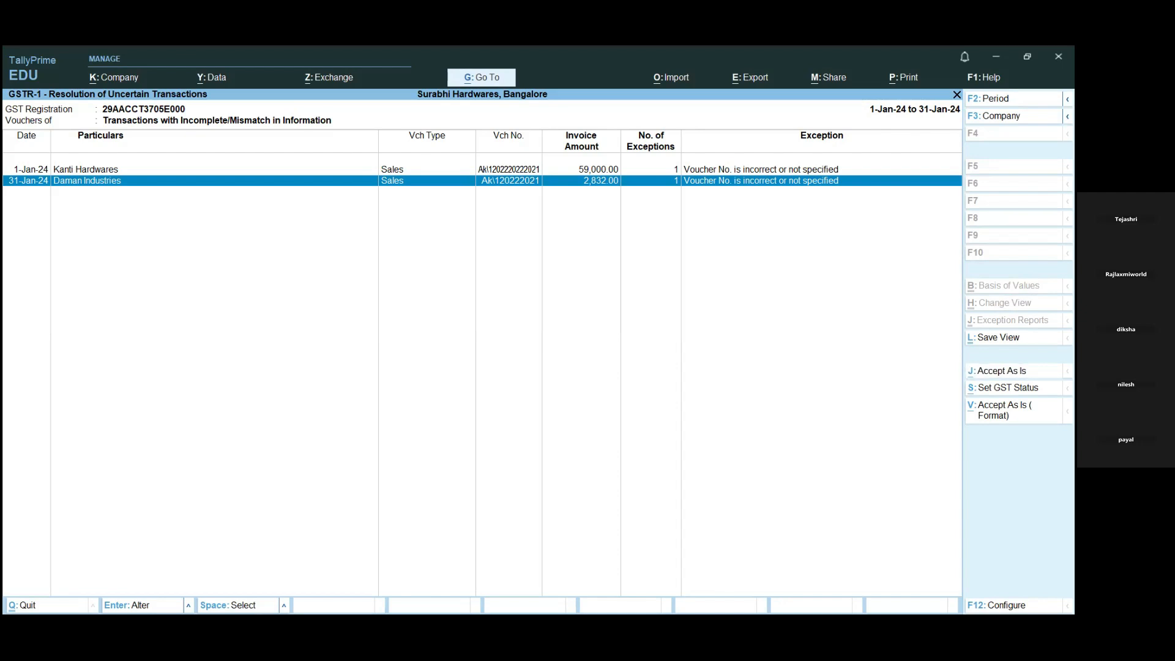
key("alt+j")
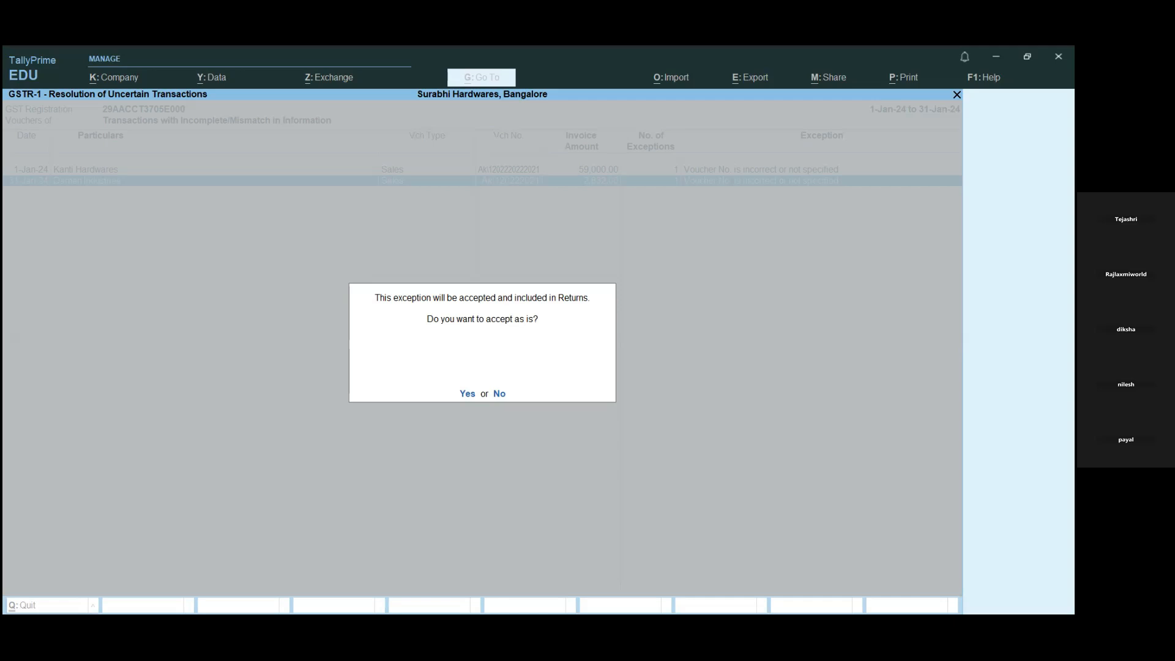
key("y")
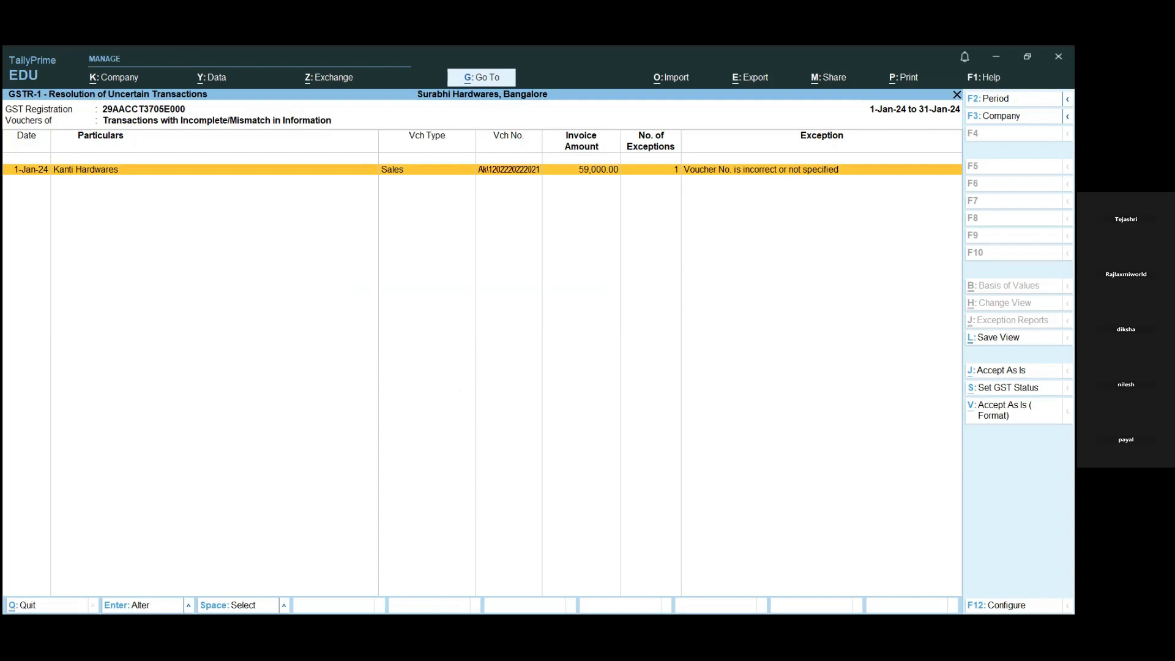
- Select the remaining Kanti Hardwares voucher and accept its voucher number exception with Accept As Is (Format)
key("space")
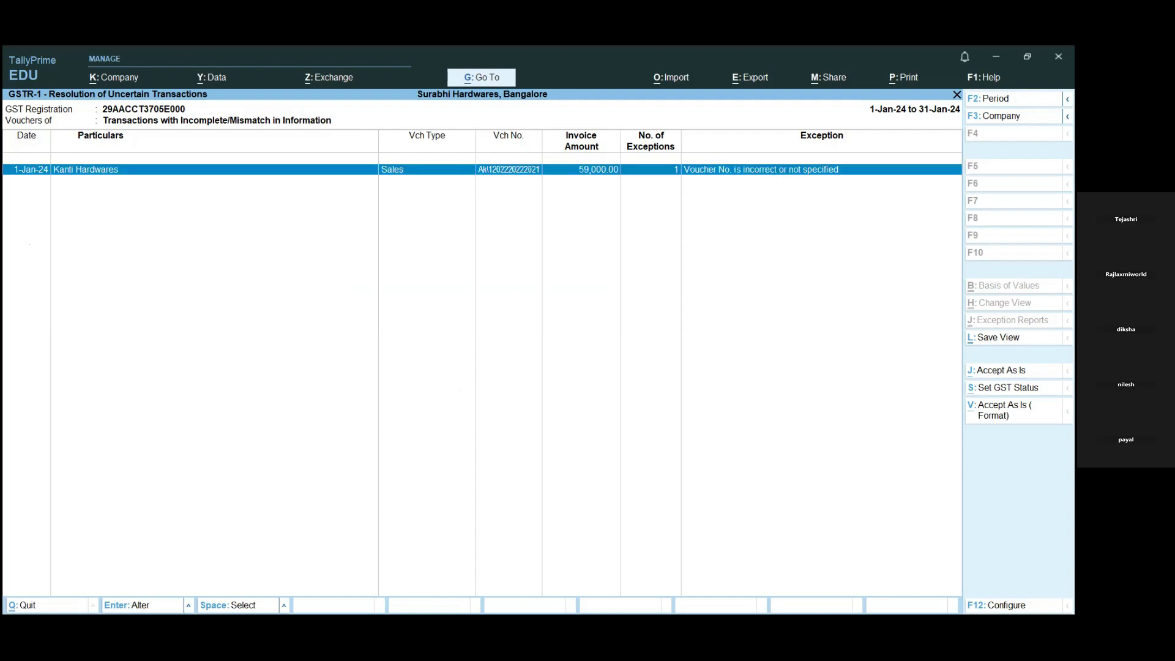
key("alt+v")
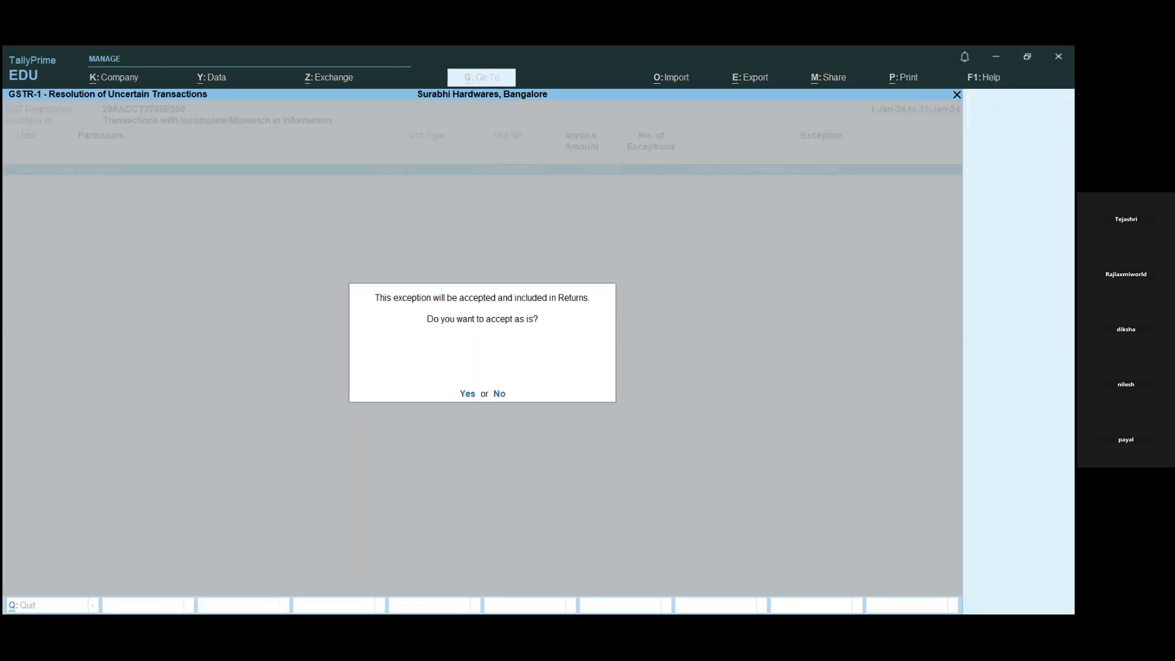
key("y")
- Return to the GSTR-1 summary and review the Included in Return, Ready for Upload and Not Uploaded voucher counts
key("Escape")
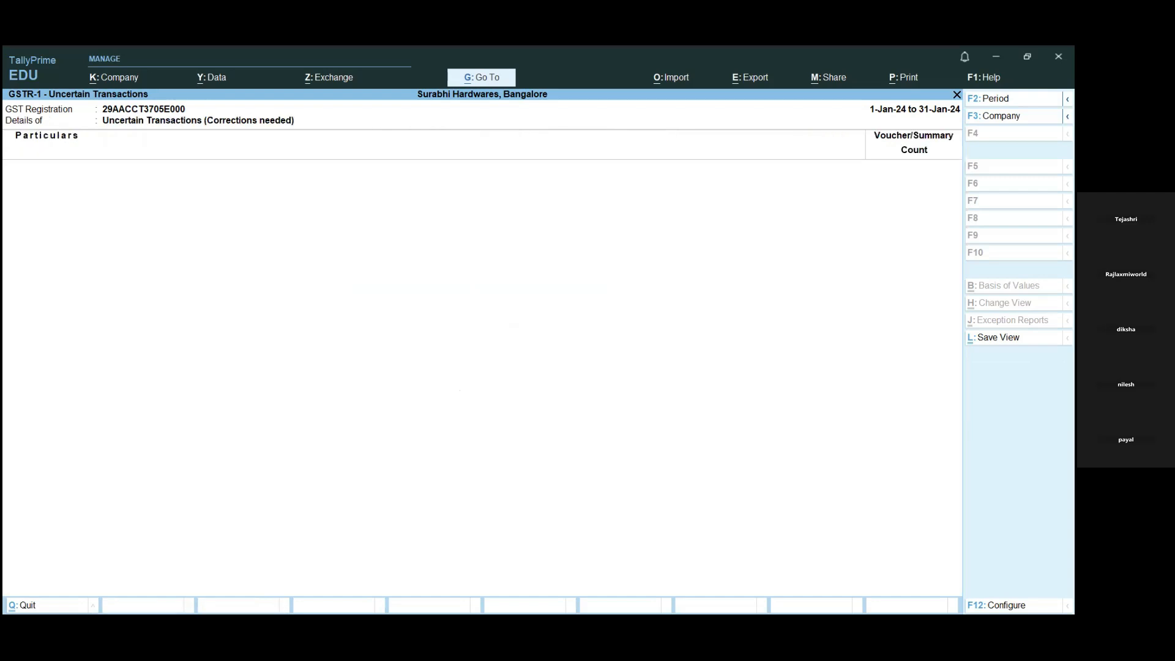
key("Escape")
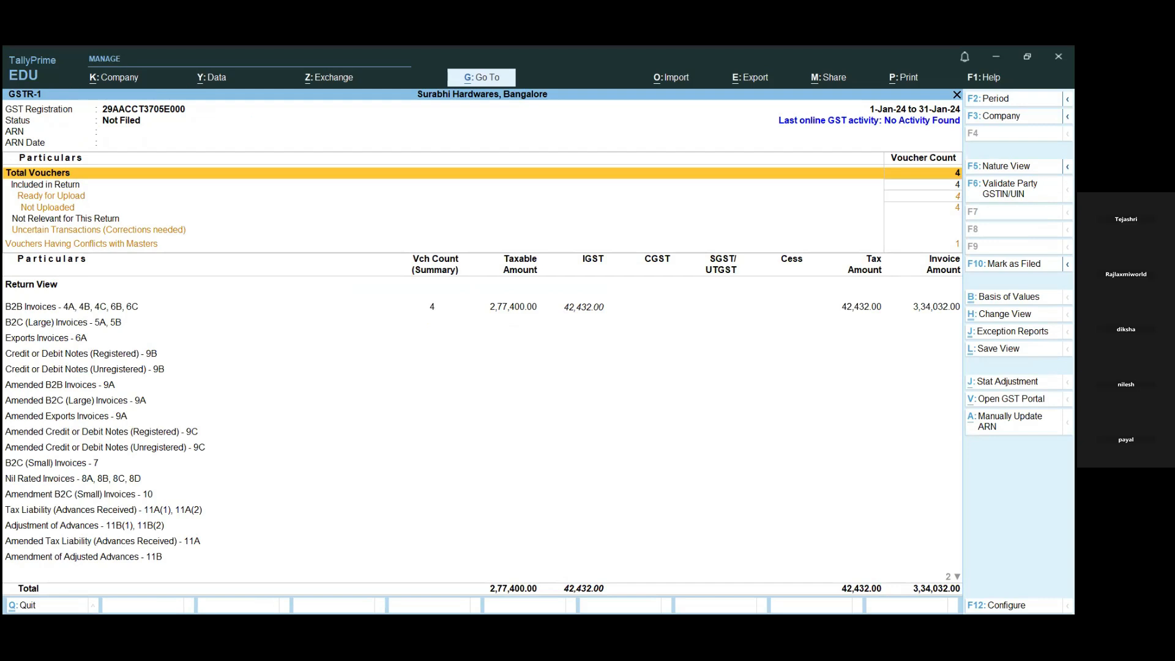
key("Down")
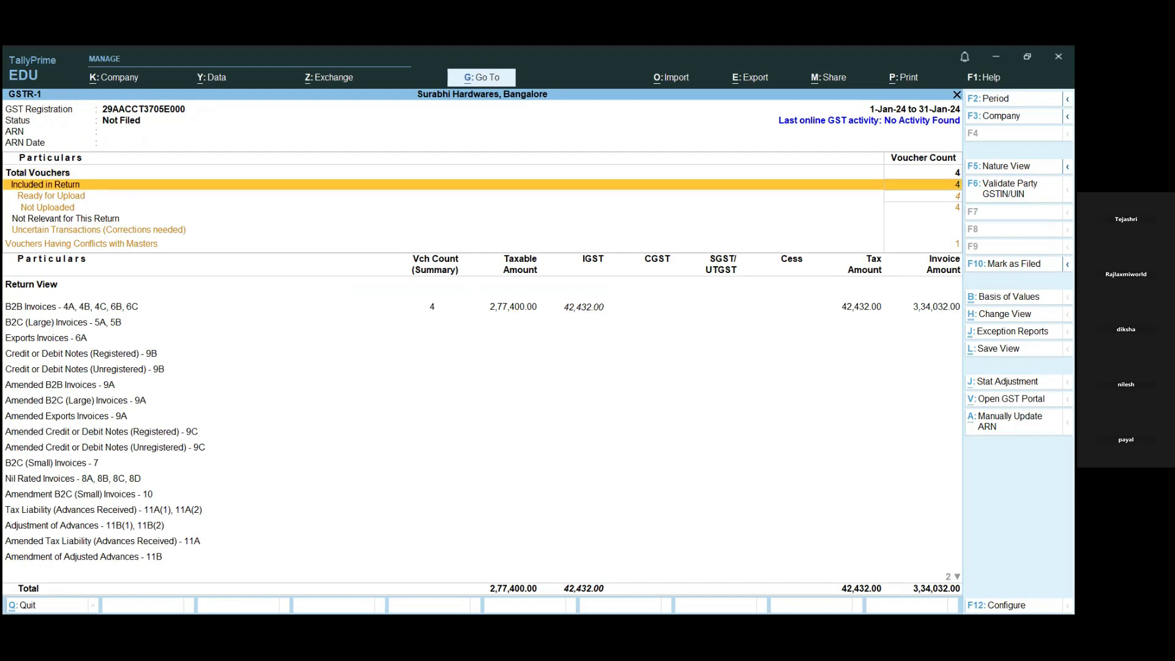
key("Down")
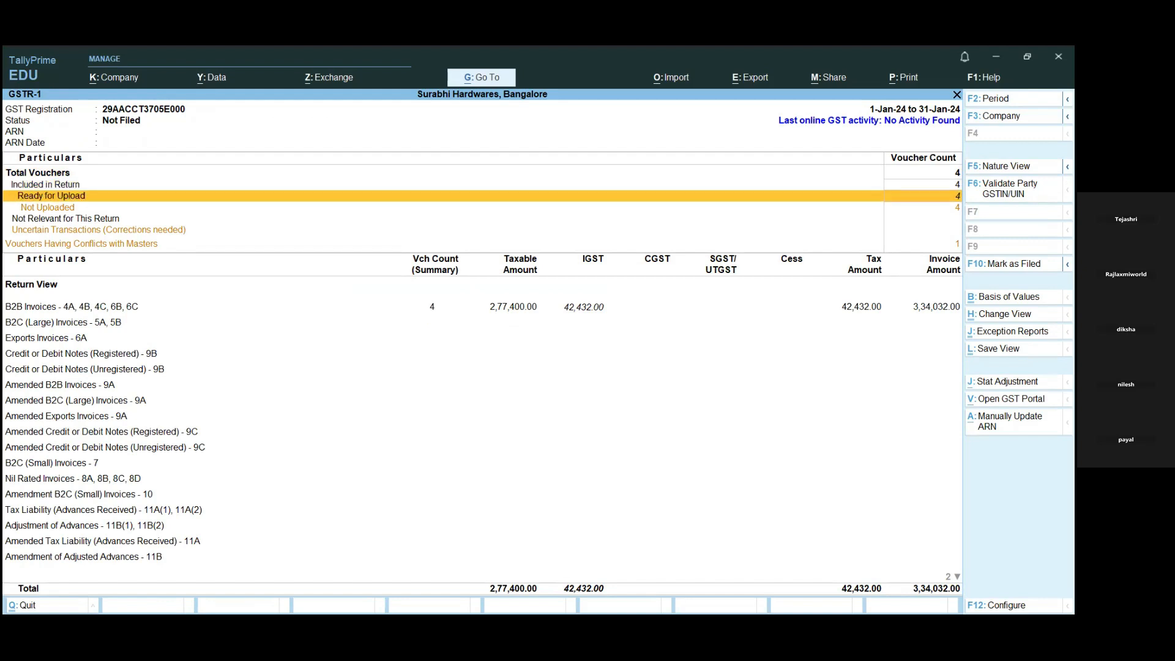
key("Down")
key("Down")
key("Down")
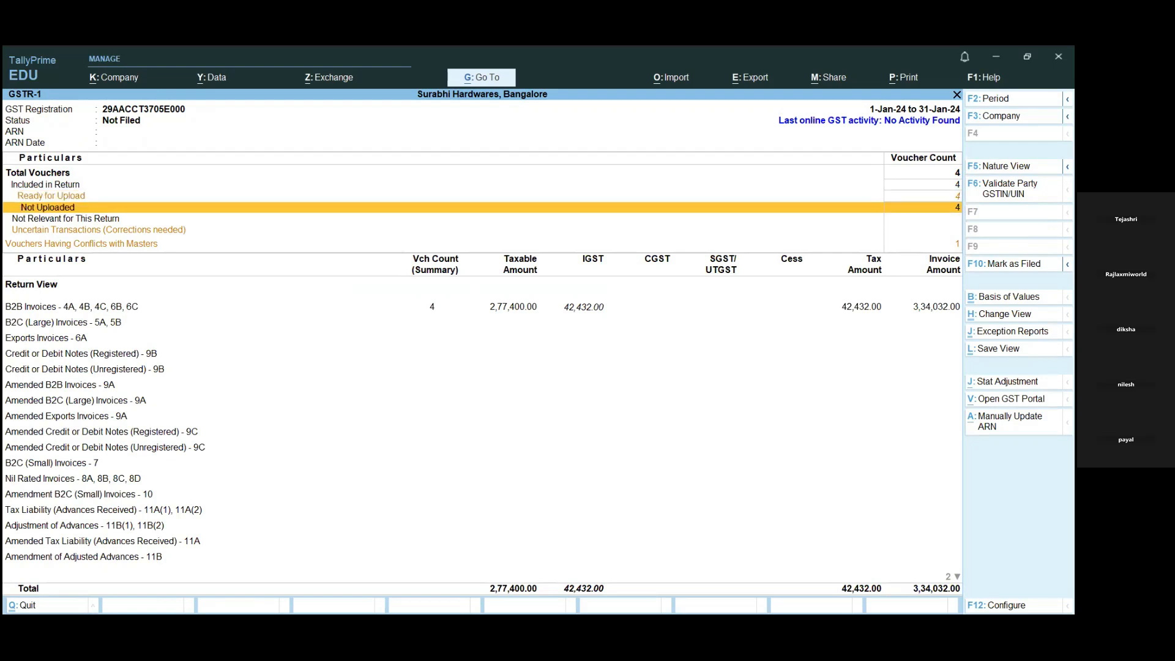